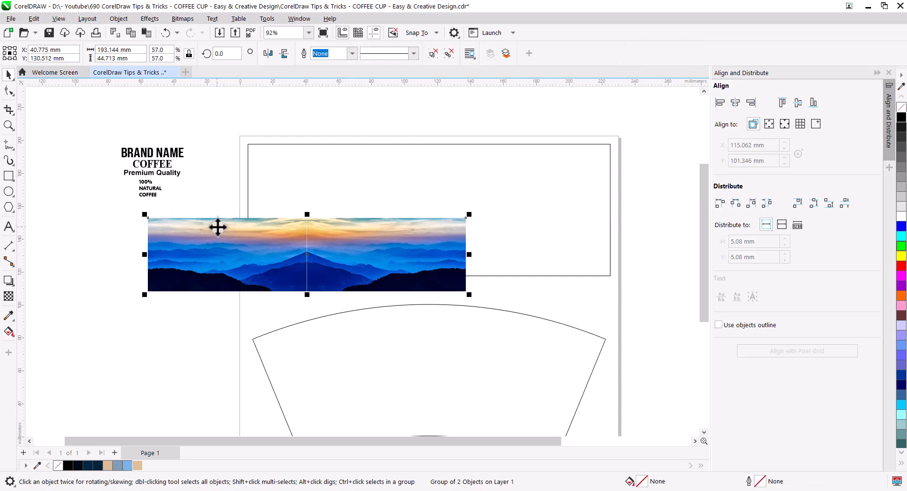
- Set the width of the landscape image group to 220 mm, keeping its proportions
double_click(110, 52)
right_click(109, 51)
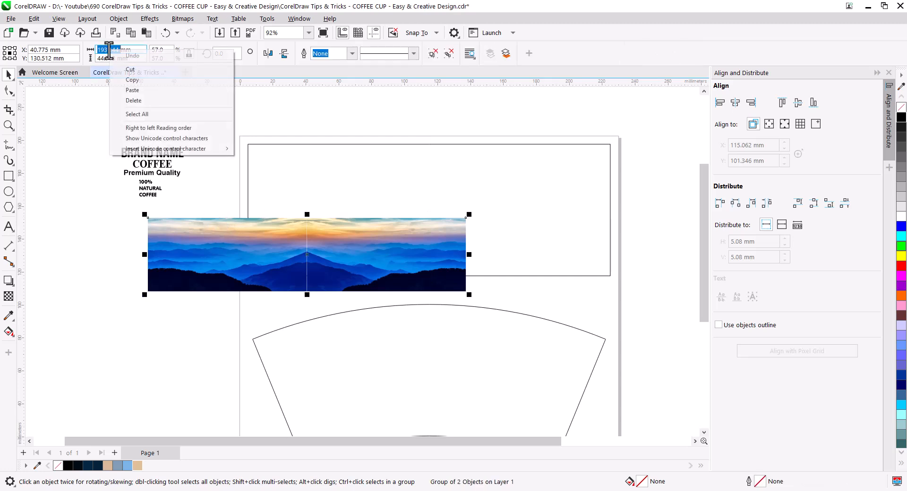
click(149, 90)
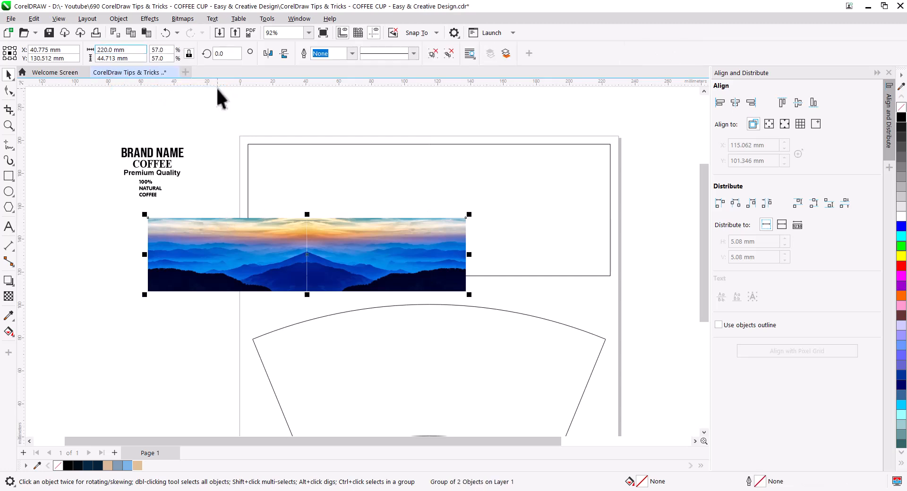
key(Return)
- Align the landscape image with the upper rectangle, centered horizontally and flush with its bottom edge
shift+click(380, 185)
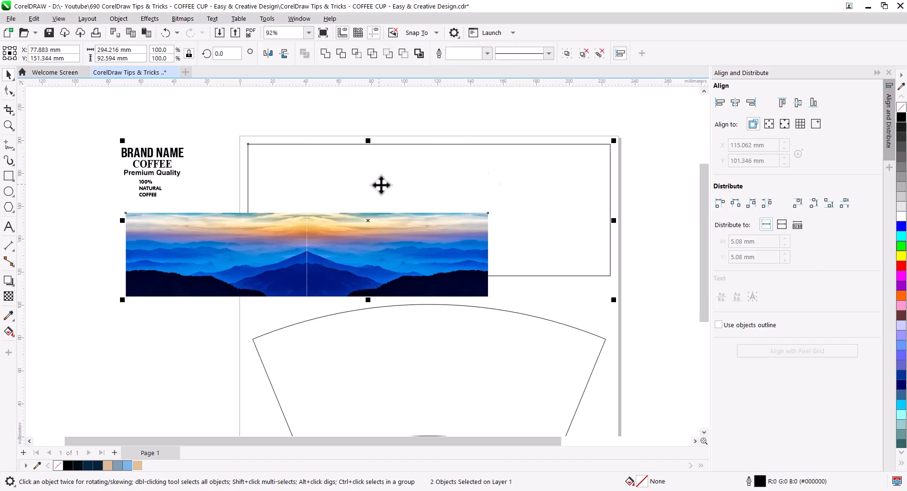
click(736, 103)
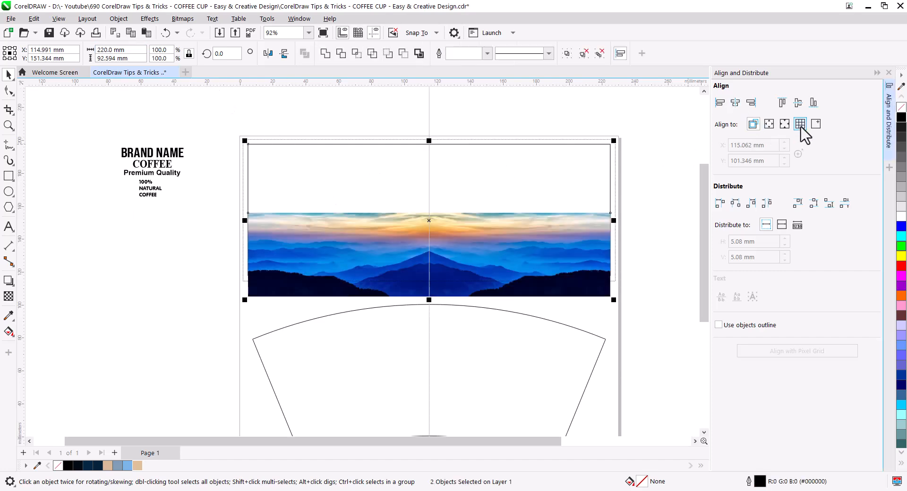
click(813, 105)
click(662, 232)
click(574, 236)
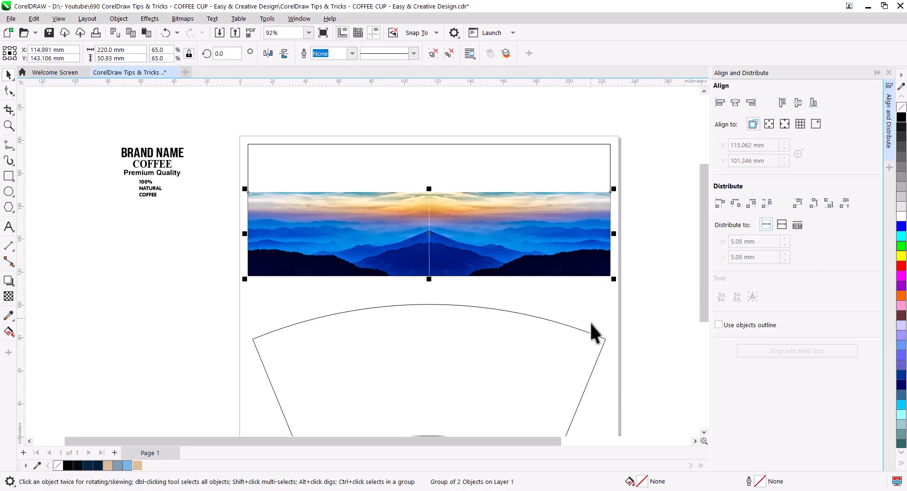
- Draw a vertical 2-Point line about 114 mm long through the horizontal center of the image and upper rectangle
scroll(489, 281, up, 2)
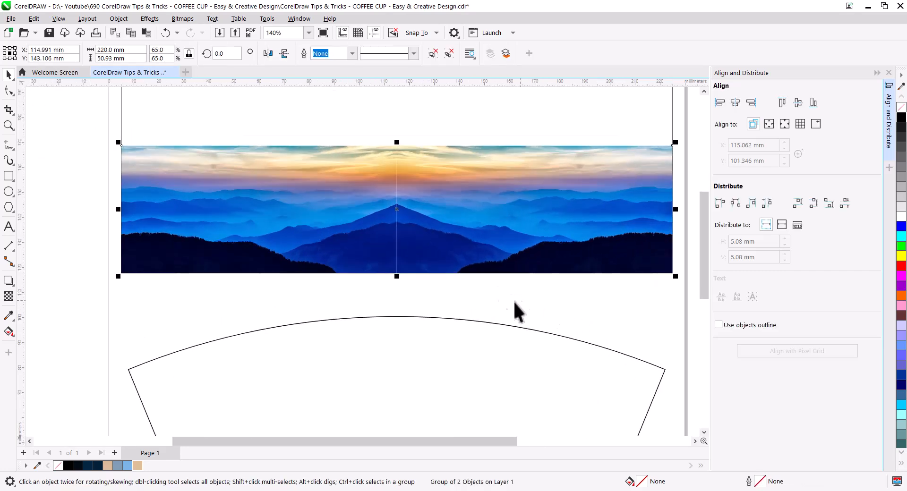
scroll(418, 265, down, 1)
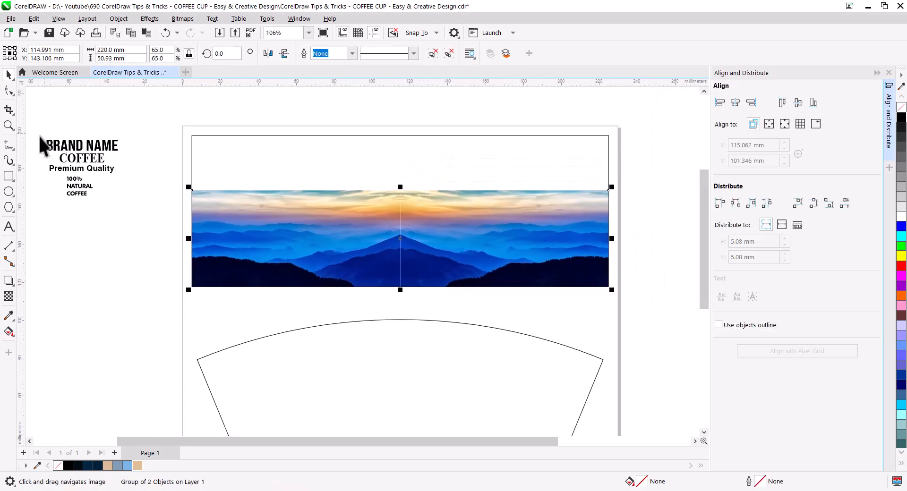
click(8, 144)
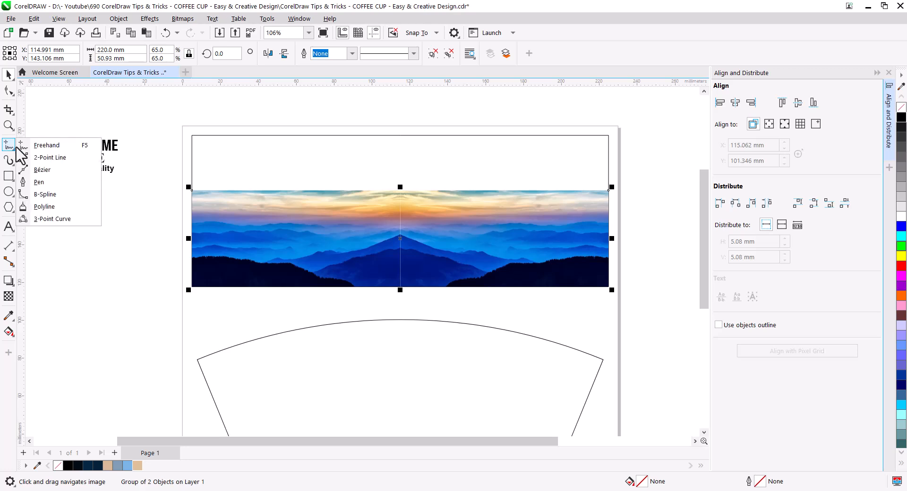
click(41, 158)
mouse_move(400, 118)
mouse_down()
mouse_move(411, 314)
mouse_move(400, 336)
mouse_up()
key(space)
shift+click(455, 169)
click(612, 241)
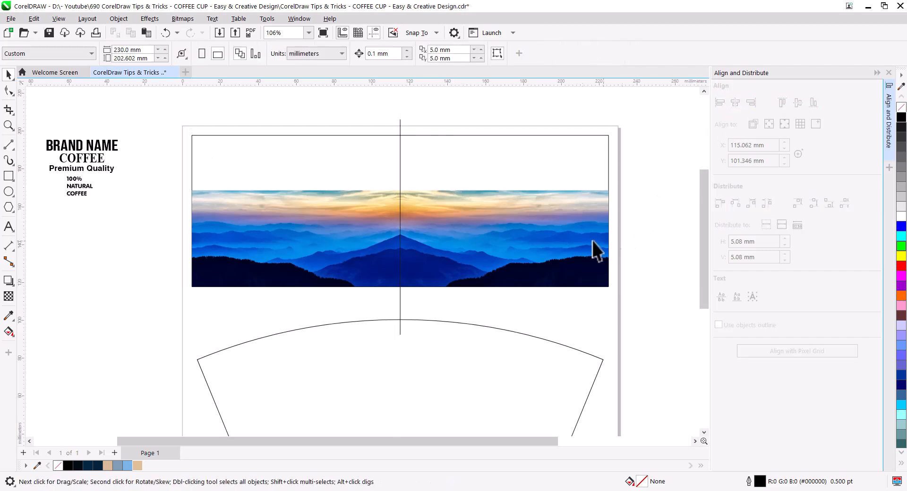
- Lock the landscape image group in place
click(557, 246)
right_click(557, 240)
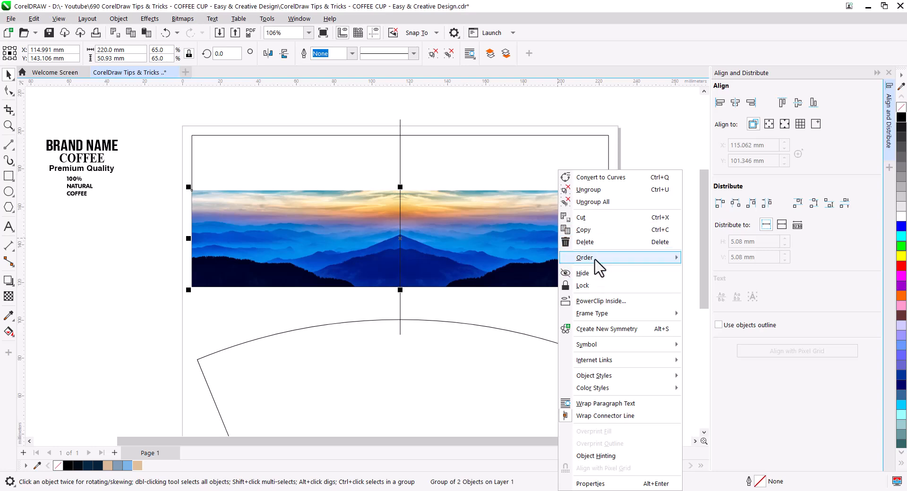
click(598, 285)
click(561, 297)
- Trace the dark foreground ridge on the image's right half with a Freehand curve about 89 mm wide
scroll(555, 294, up, 1)
drag(578, 295, 525, 284)
scroll(525, 284, up, 1)
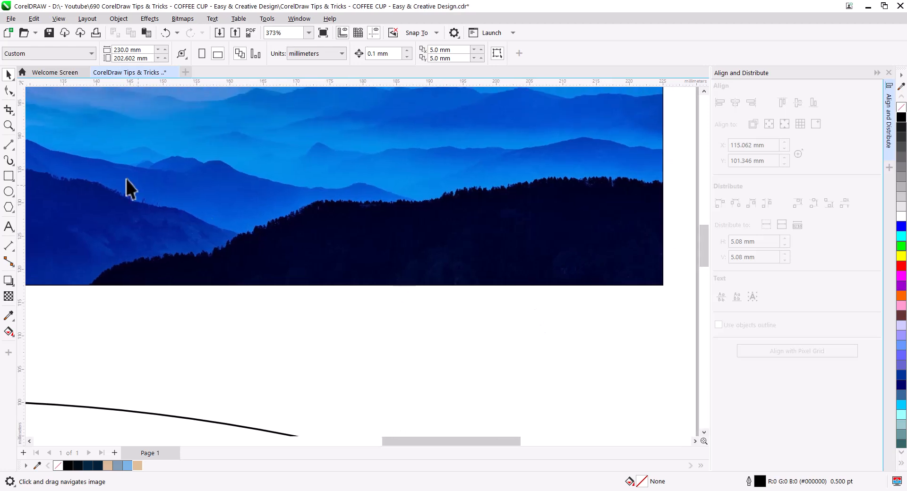
click(13, 152)
click(39, 148)
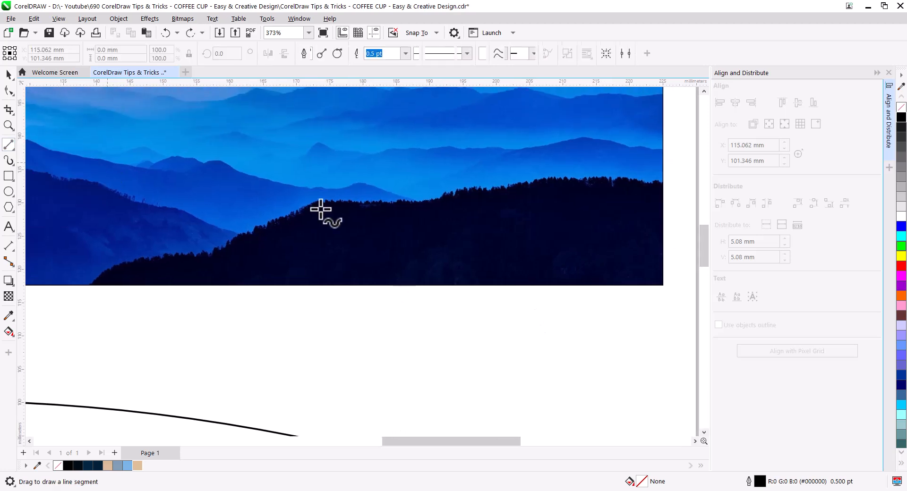
mouse_move(672, 189)
mouse_down()
mouse_move(530, 184)
mouse_move(410, 206)
mouse_move(329, 201)
mouse_move(201, 259)
mouse_move(107, 272)
mouse_move(79, 305)
mouse_up()
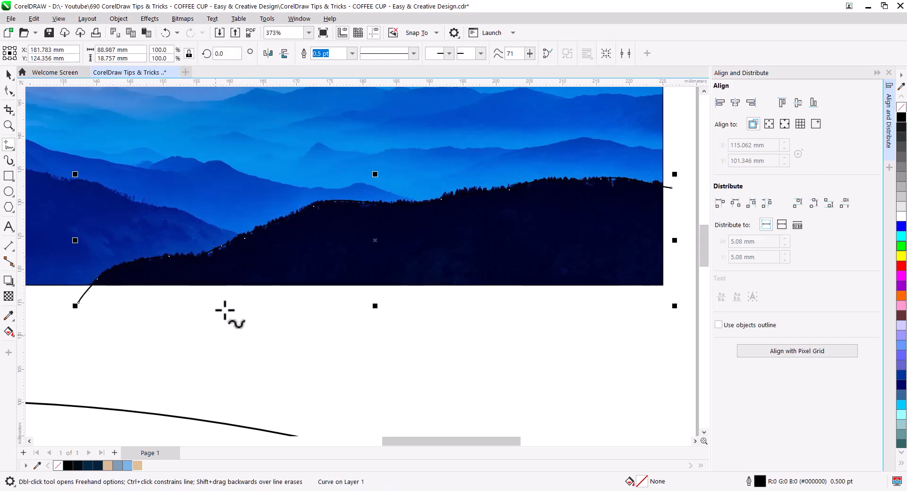
- Trace three blue mountain ridges behind the dark foreground on the right half with Freehand curves about 51, 77 and 44 mm wide
mouse_move(308, 300)
mouse_down()
mouse_move(425, 333)
mouse_move(511, 327)
mouse_move(601, 343)
mouse_move(516, 270)
mouse_move(475, 251)
mouse_move(216, 183)
mouse_up()
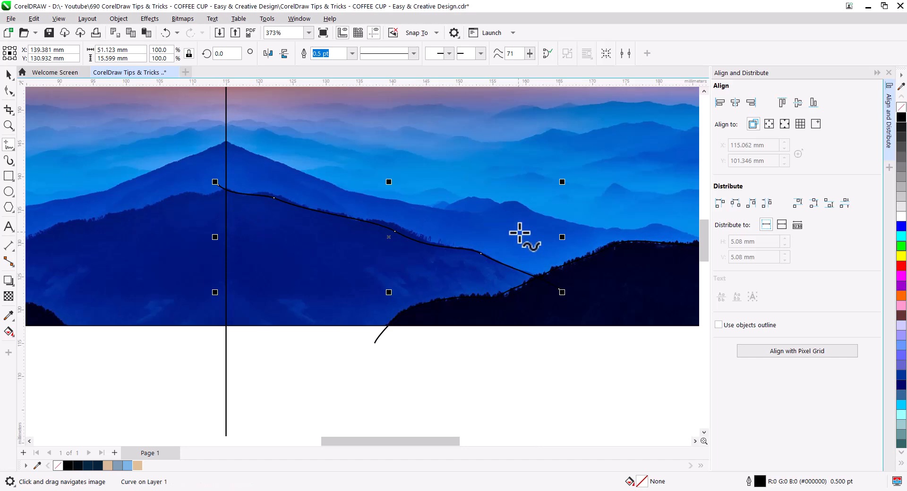
drag(519, 233, 490, 267)
mouse_move(189, 167)
mouse_down()
mouse_move(258, 201)
mouse_move(371, 235)
mouse_move(458, 246)
mouse_move(489, 238)
mouse_move(561, 262)
mouse_move(646, 260)
mouse_move(699, 286)
mouse_up()
drag(577, 322, 300, 325)
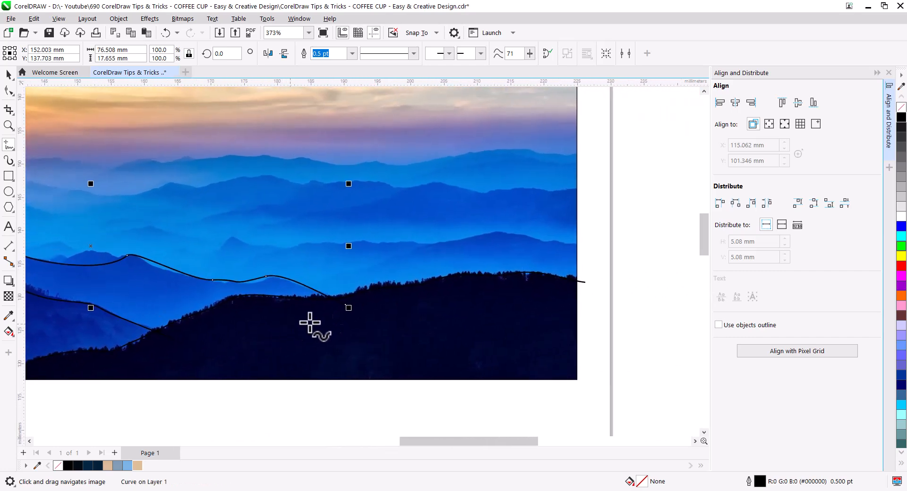
mouse_move(297, 290)
mouse_down()
mouse_move(498, 229)
mouse_move(589, 246)
mouse_up()
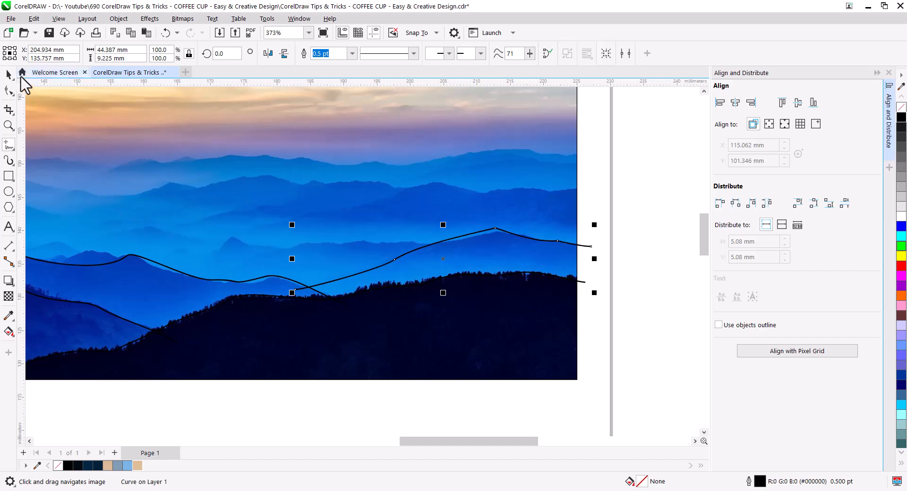
- Unlock the landscape image and move it off the page to the left of the template
scroll(458, 425, down, 4)
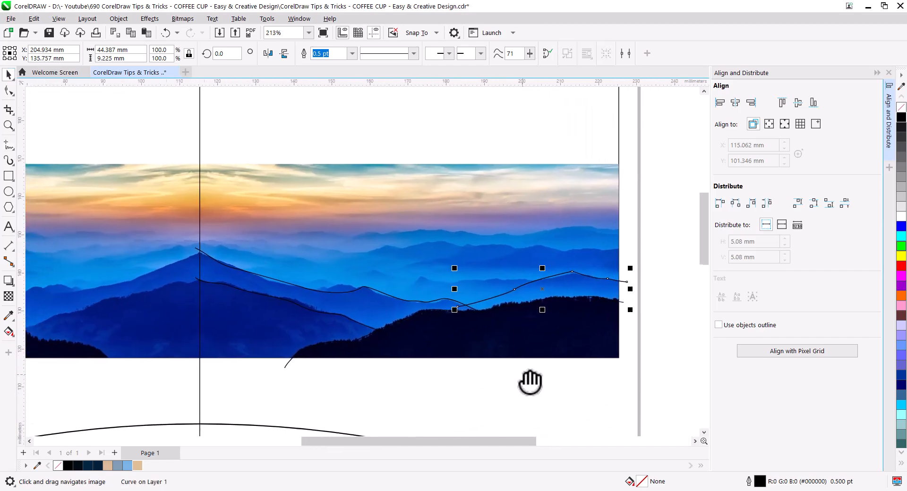
click(449, 202)
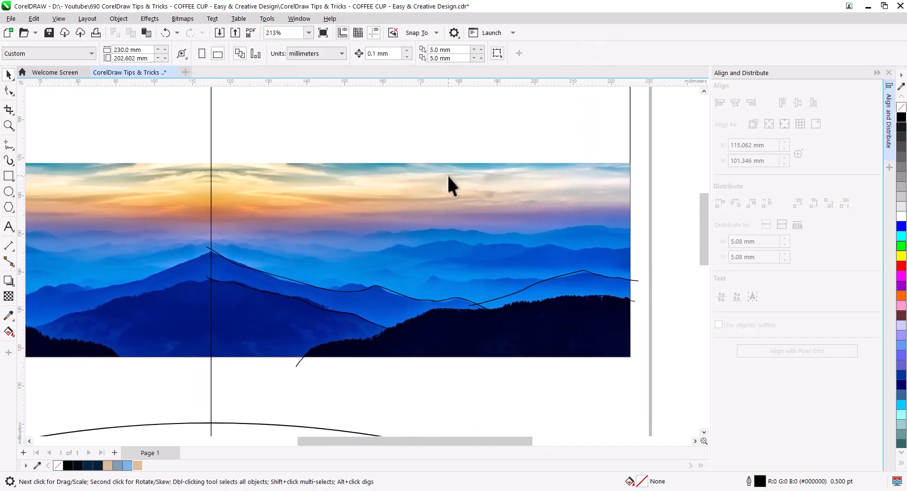
right_click(448, 176)
click(477, 200)
click(647, 259)
scroll(414, 262, down, 2)
drag(526, 239, 72, 314)
- Move the left end nodes of the lower and upper central ridge curves onto the vertical center line
scroll(442, 322, up, 1)
scroll(442, 317, up, 5)
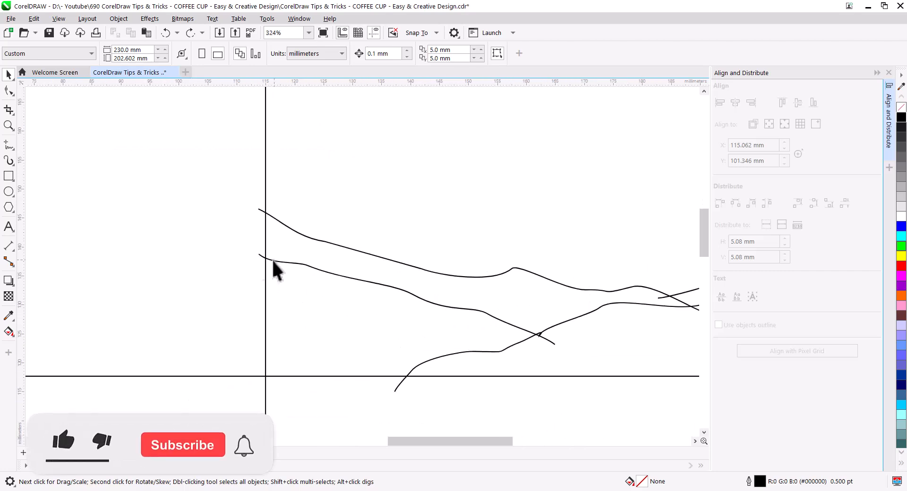
click(273, 263)
click(9, 90)
scroll(259, 259, up, 5)
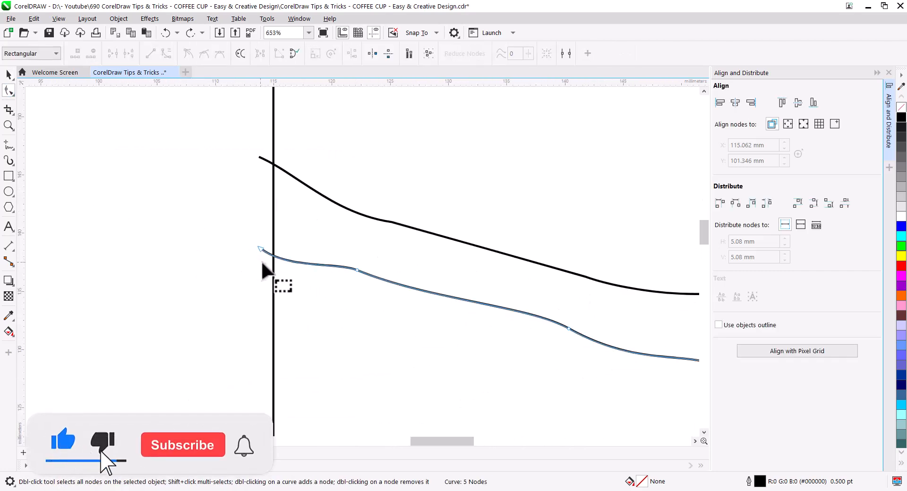
drag(266, 244, 286, 256)
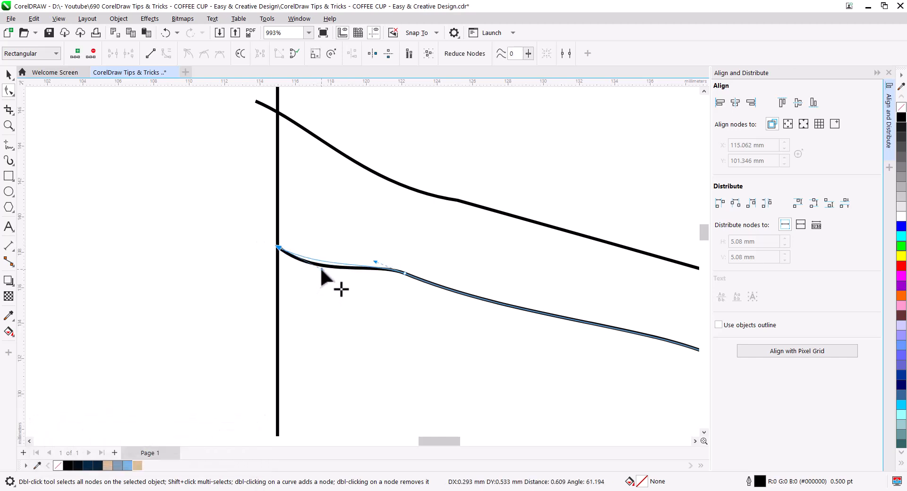
scroll(314, 189, up, 2)
click(296, 192)
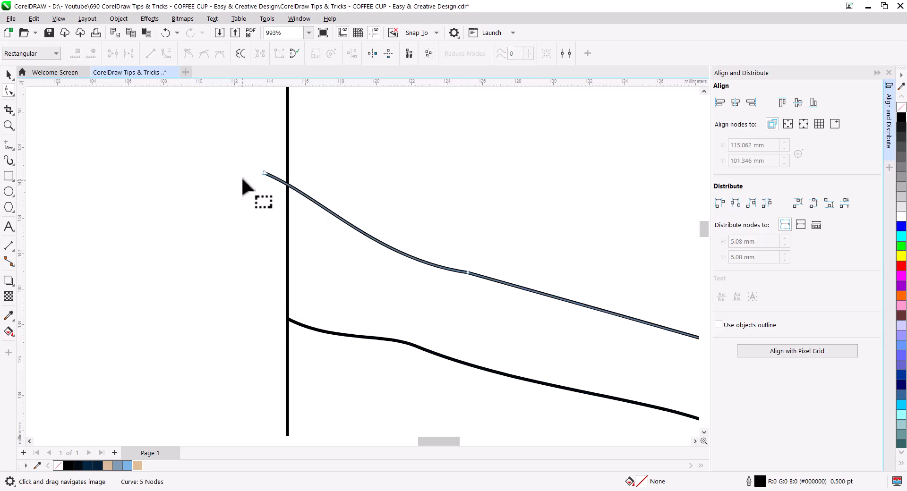
drag(266, 174, 286, 184)
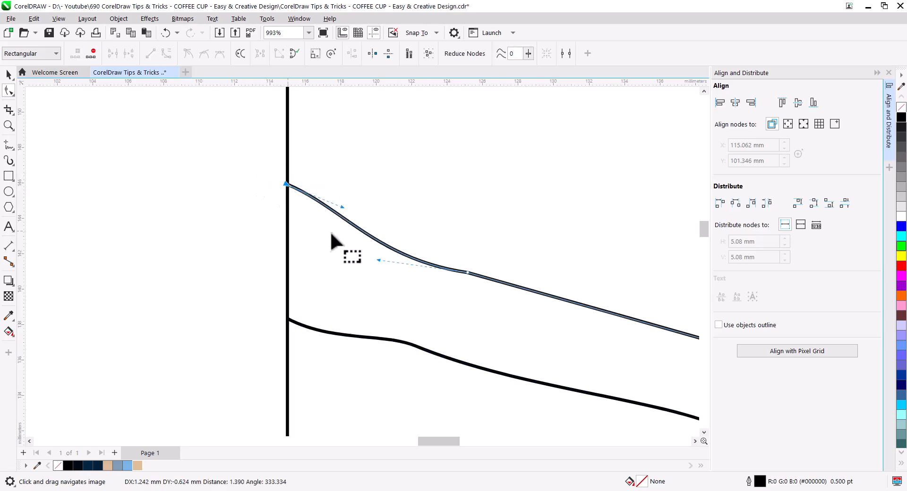
- Mirror a copy of the four ridge curves horizontally to the left of the center line, and delete that line
scroll(348, 253, down, 8)
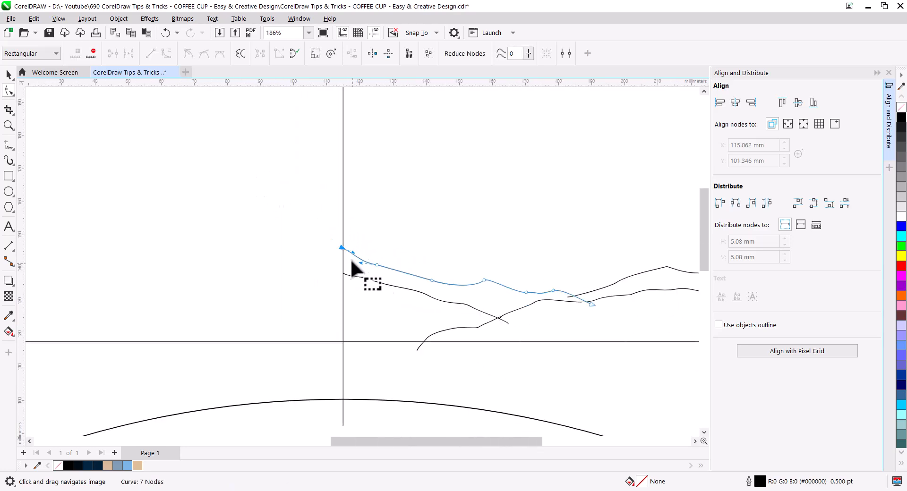
scroll(299, 244, down, 3)
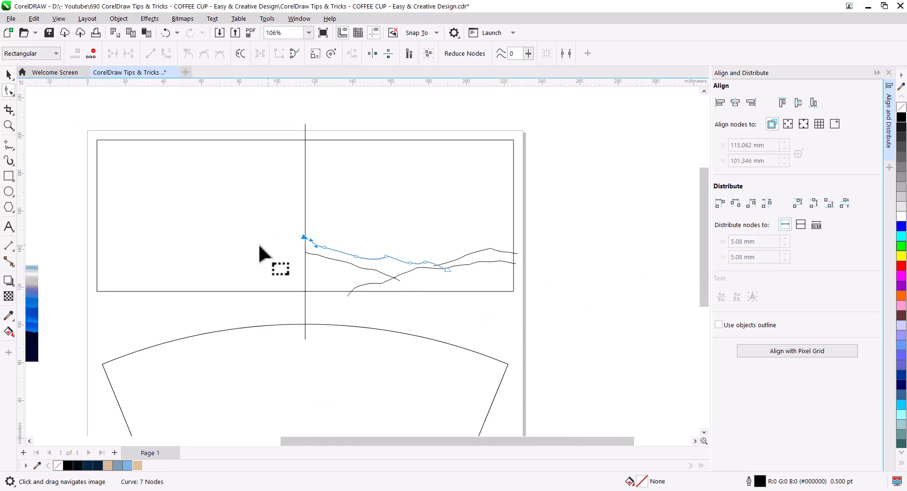
click(8, 74)
drag(571, 316, 422, 277)
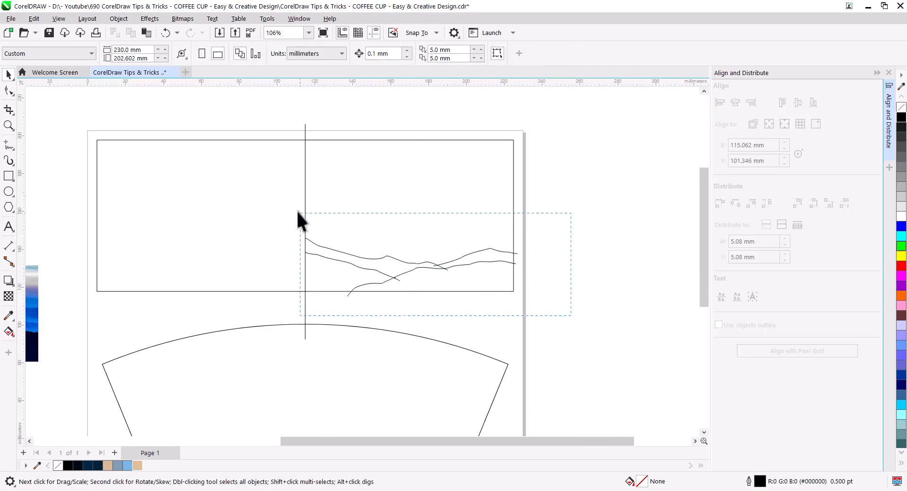
drag(301, 215, 295, 214)
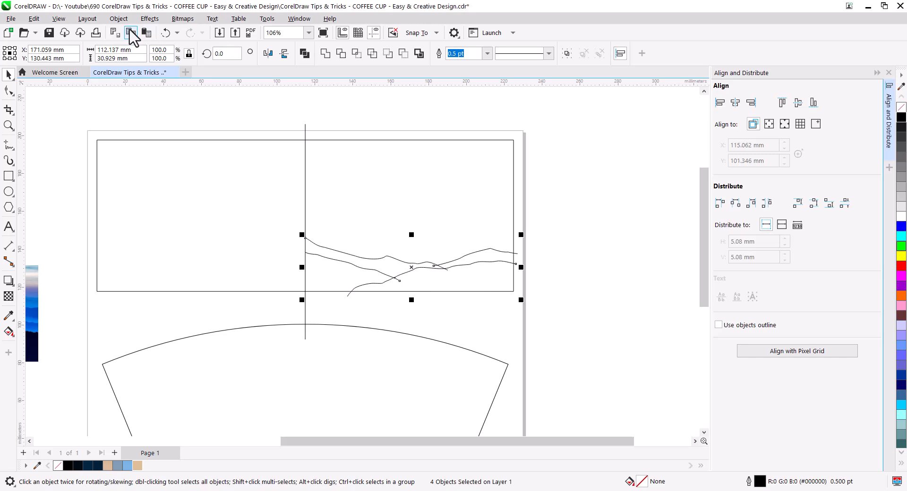
click(146, 33)
drag(522, 267, 222, 267)
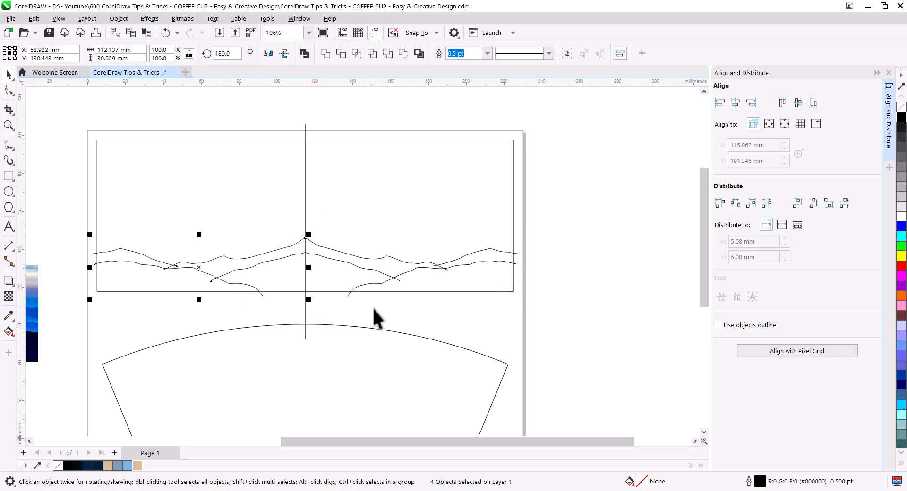
click(447, 310)
click(305, 178)
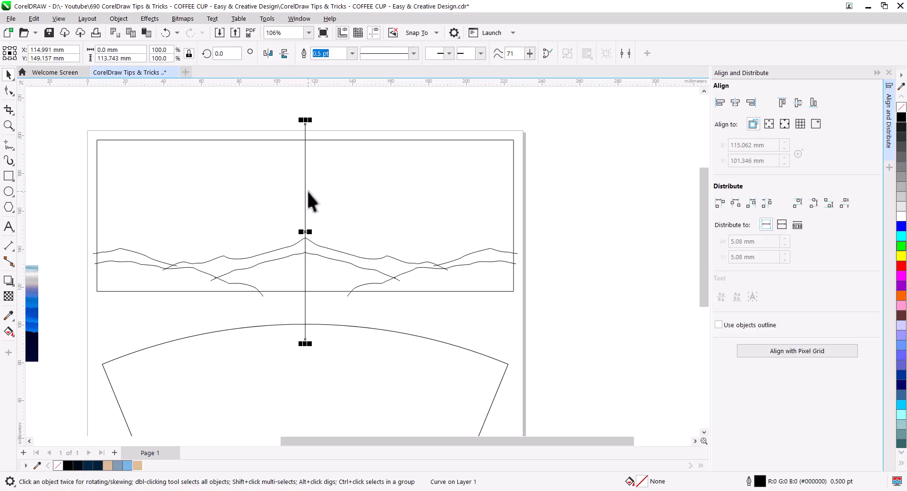
key(Delete)
- Stretch the two upper central ridge curves upward together to a height of about 24 mm
scroll(310, 263, up, 2)
drag(322, 274, 494, 283)
key(space)
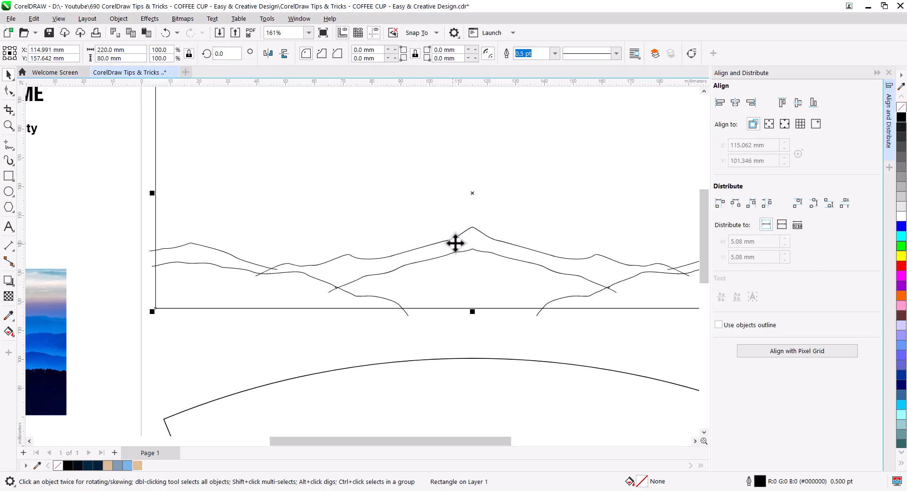
click(457, 236)
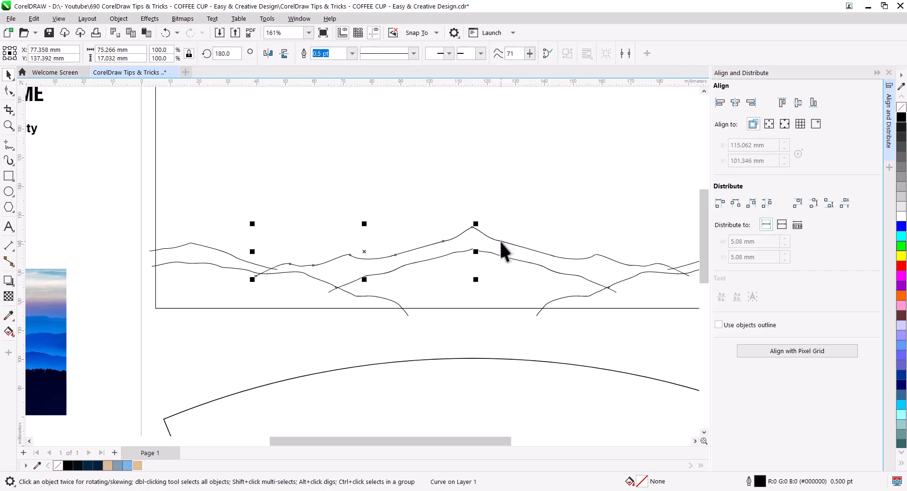
shift+click(490, 240)
drag(476, 222, 476, 202)
- Fill the right and left foreground hill regions with blue (C80 M60 Y0 K0) and no outline using Smart Fill
scroll(455, 303, down, 1)
drag(463, 316, 401, 312)
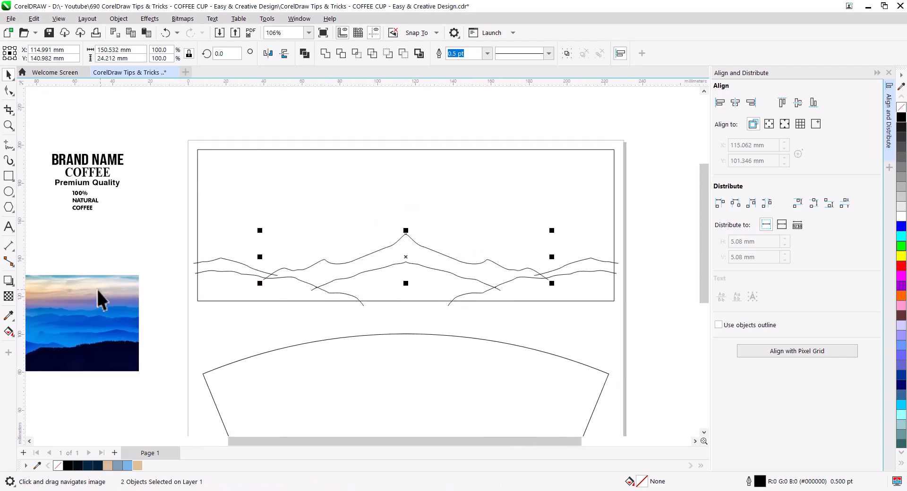
click(7, 332)
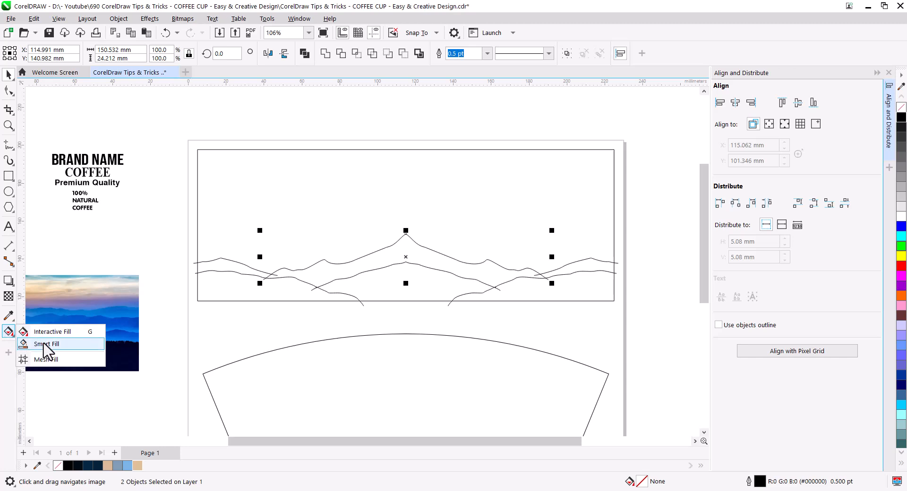
click(29, 345)
click(525, 293)
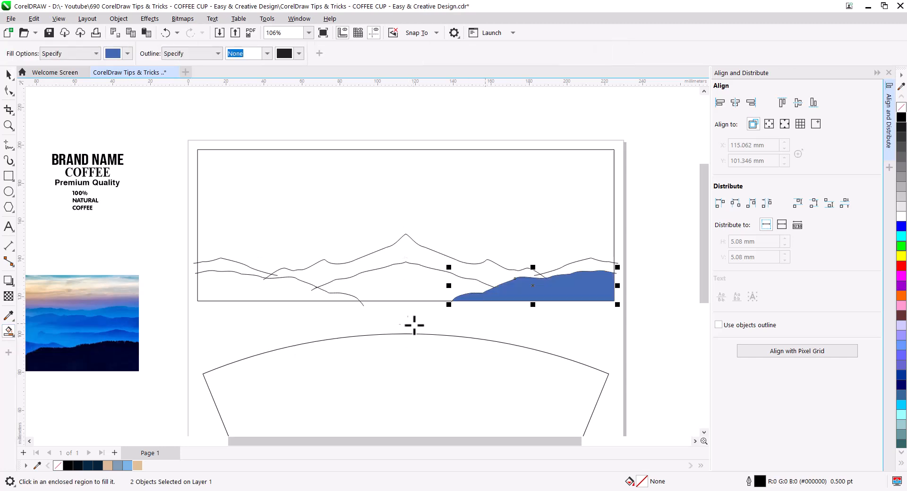
click(257, 298)
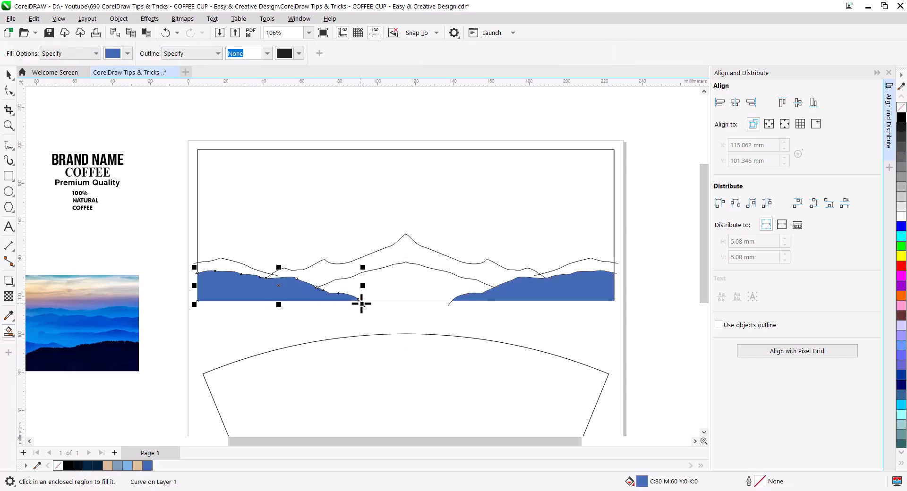
- Fill the left and right rear hills and both central ridge regions with blue and no outline using Smart Fill
click(246, 271)
click(573, 269)
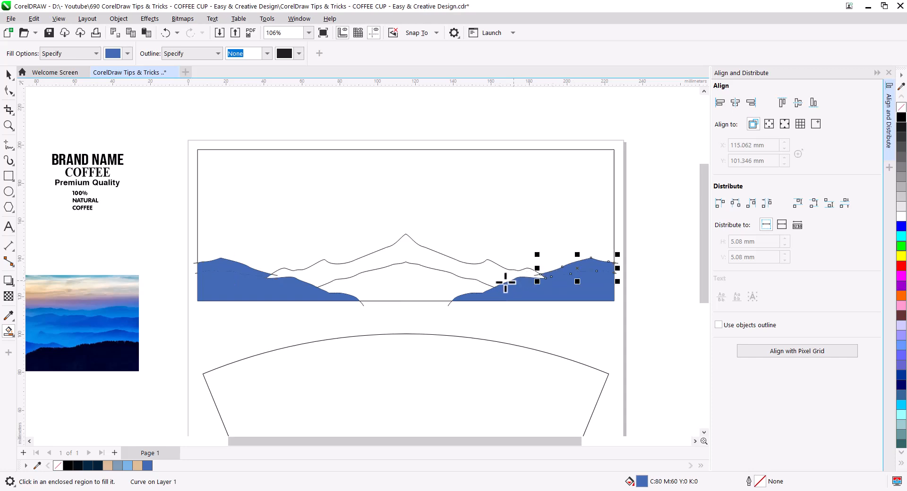
click(478, 273)
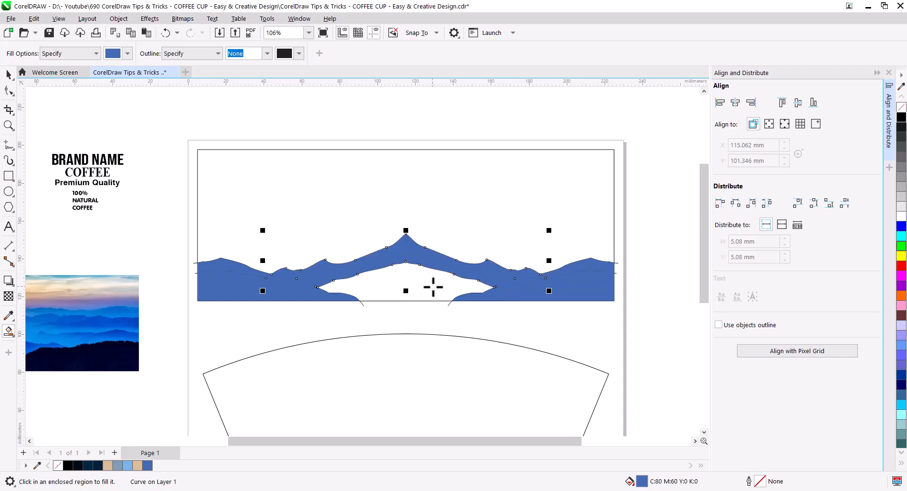
click(434, 287)
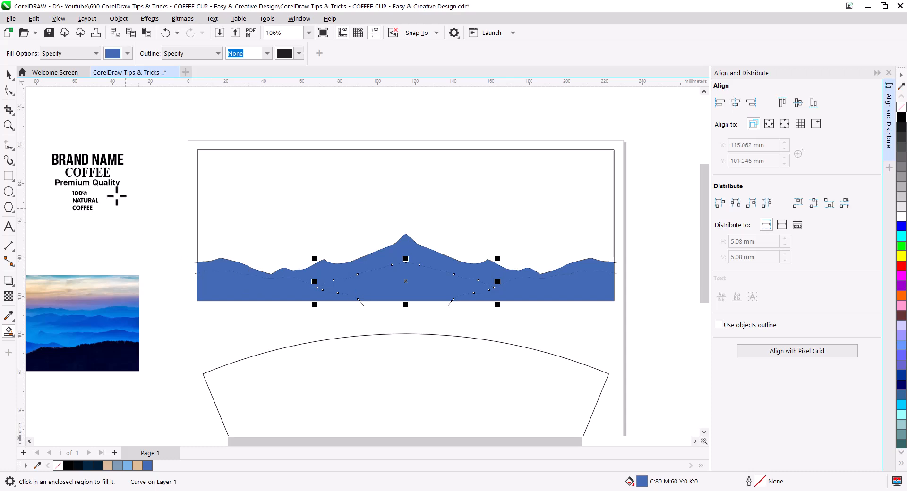
- Recolor the left and right foreground hills together with the near-black document color #020C15
click(9, 74)
click(611, 330)
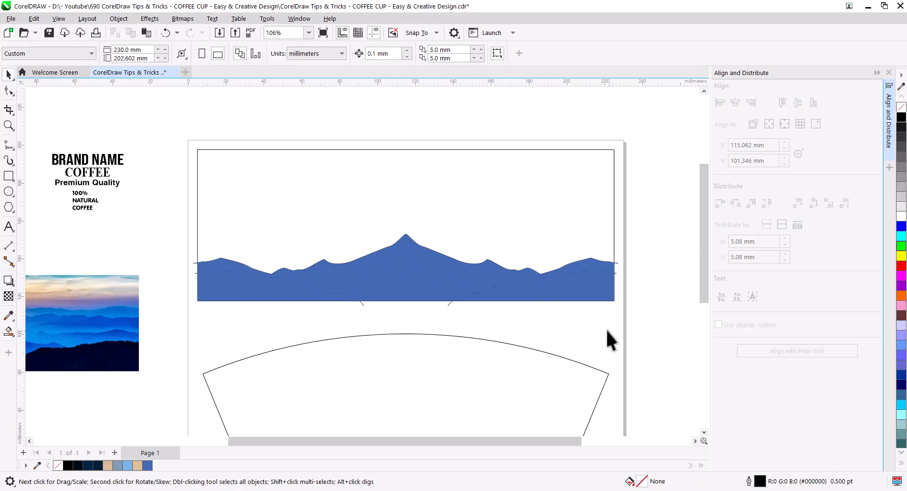
click(589, 292)
shift+click(239, 296)
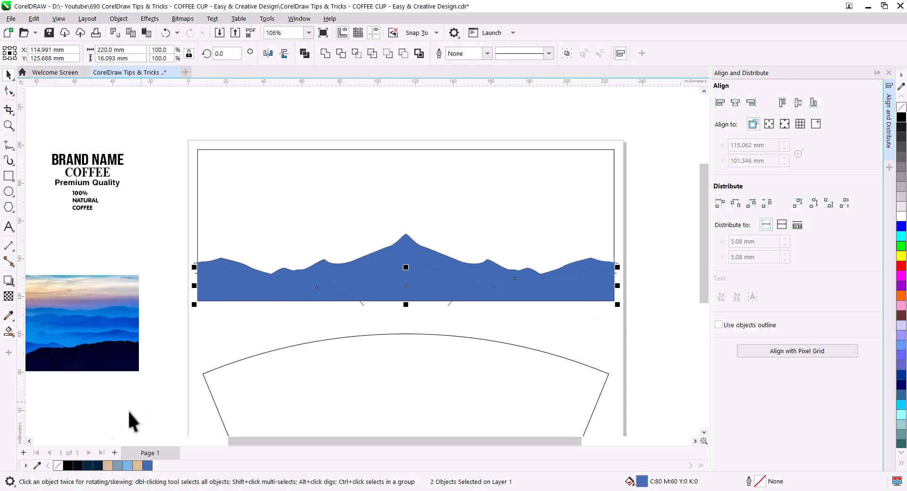
click(75, 467)
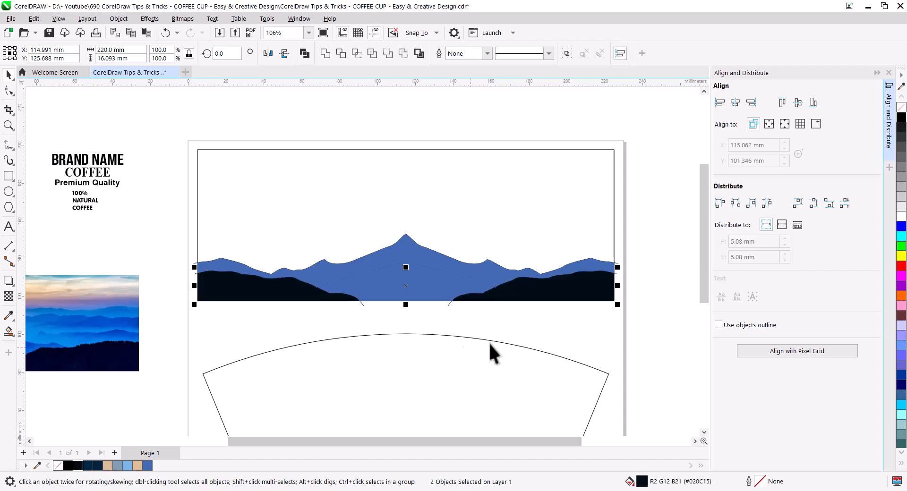
click(504, 334)
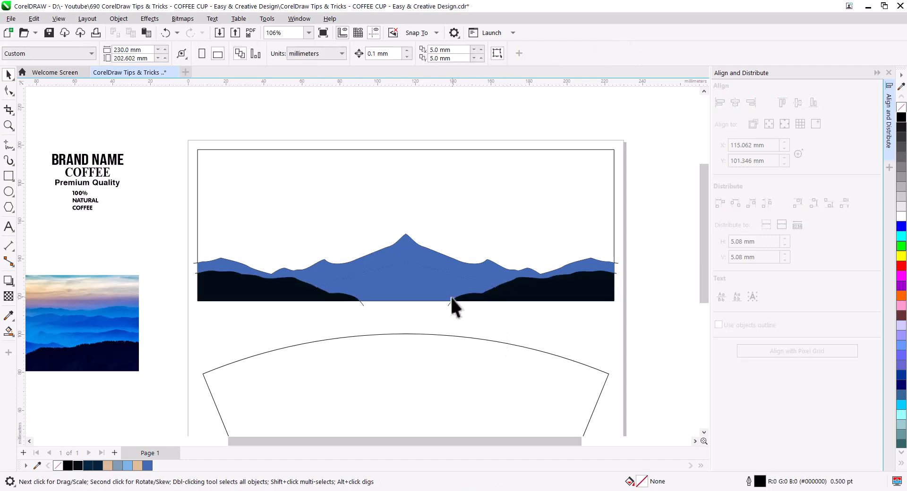
- Color the lower central ridge with dark blue #032842 and the upper central ridge with a darker navy document color
click(396, 268)
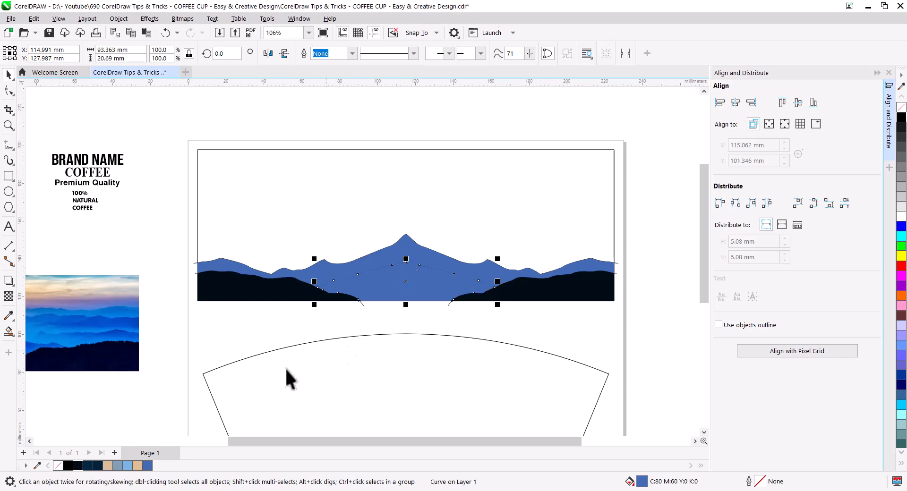
click(88, 467)
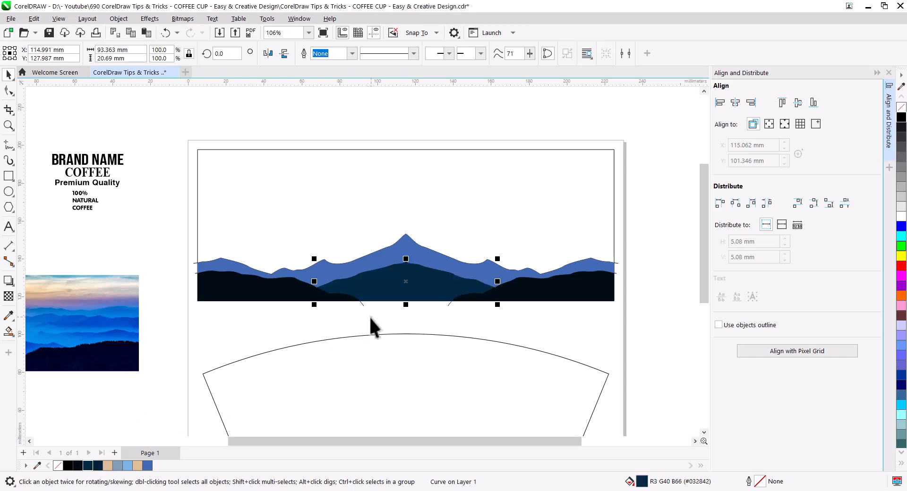
click(410, 247)
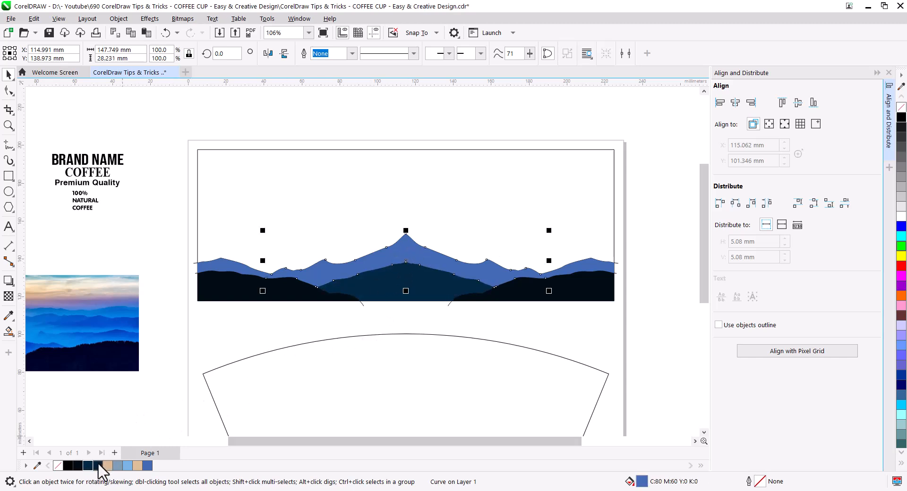
click(99, 466)
click(545, 310)
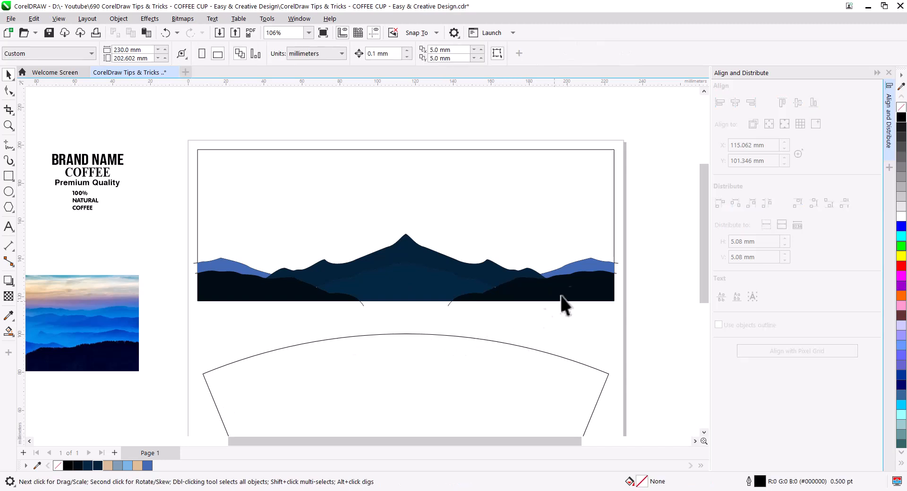
- Recolor the left and right rear hills together with the dark blue document color #032842
click(592, 259)
shift+click(234, 266)
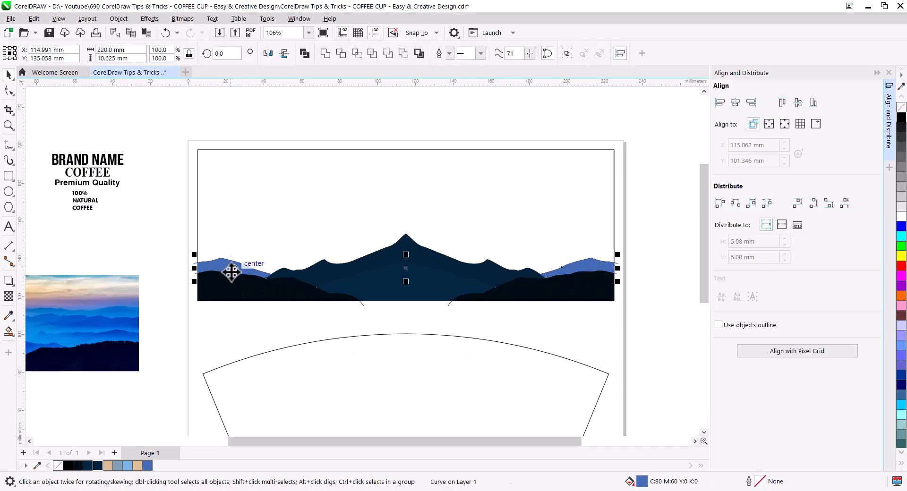
click(88, 466)
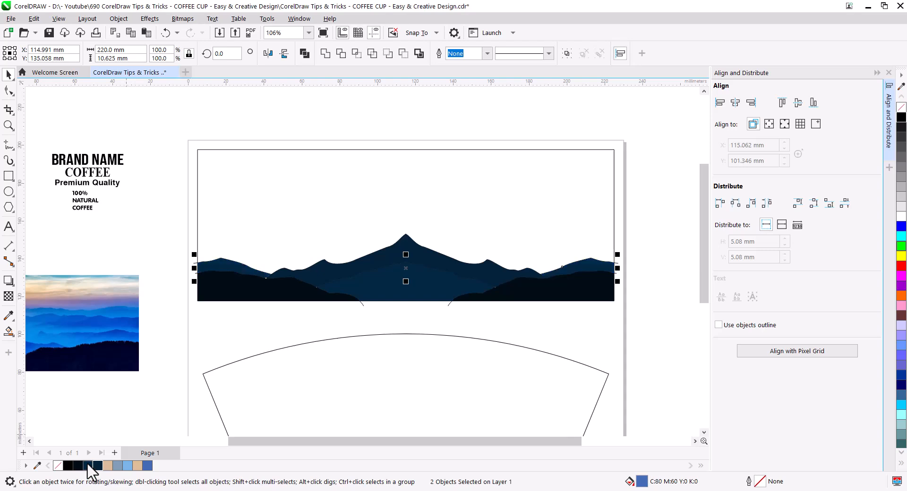
click(312, 331)
- Recolor the lower central ridge with the darker navy document color
scroll(387, 317, up, 3)
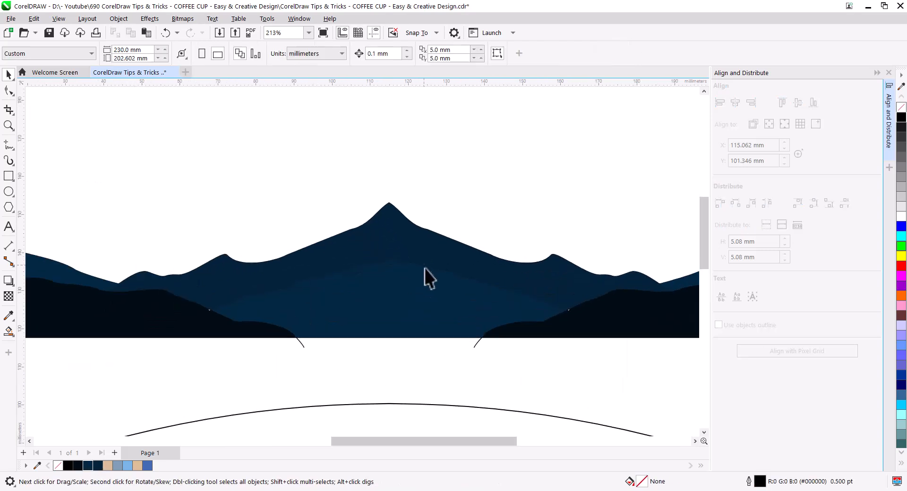
scroll(434, 301, down, 1)
click(414, 297)
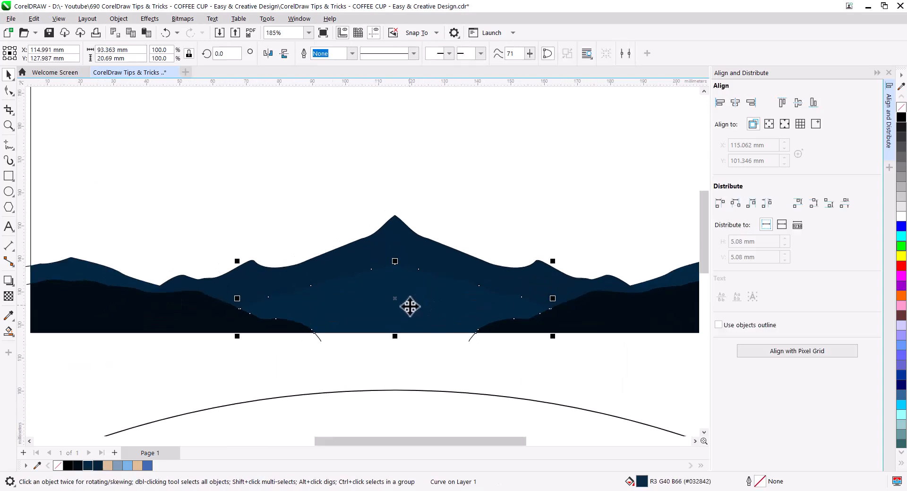
scroll(409, 303, up, 2)
drag(453, 334, 502, 309)
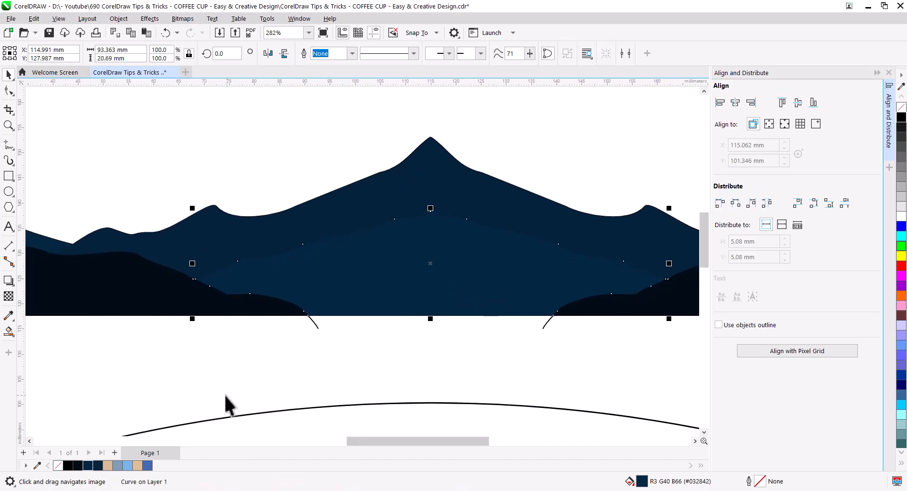
- Mix a lighter navy for the upper central ridge and set its uniform fill to R24 G58 B97 (#183A61)
click(348, 272)
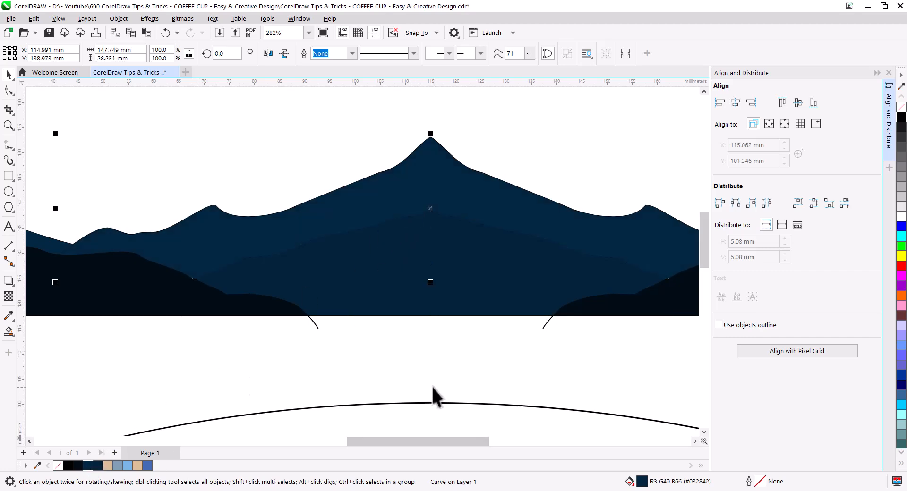
double_click(642, 482)
drag(432, 106, 721, 177)
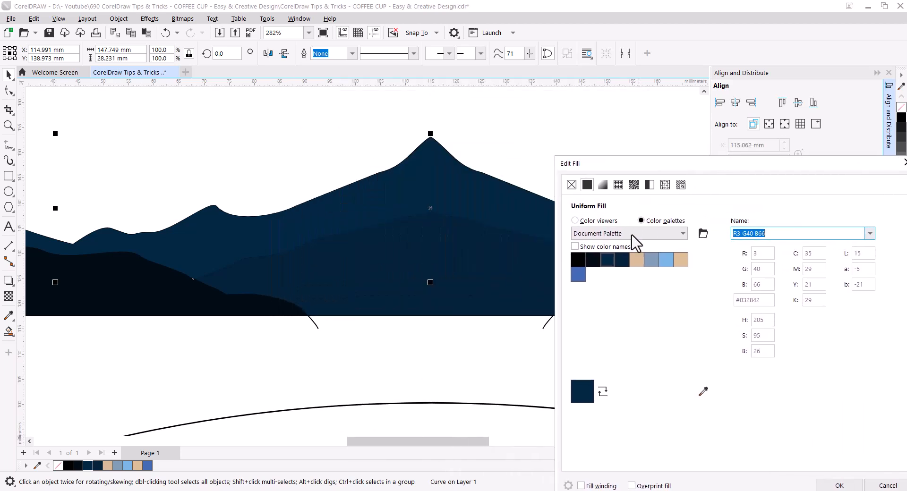
click(595, 221)
mouse_move(608, 348)
mouse_down()
mouse_move(607, 333)
mouse_move(667, 318)
mouse_move(674, 328)
mouse_up()
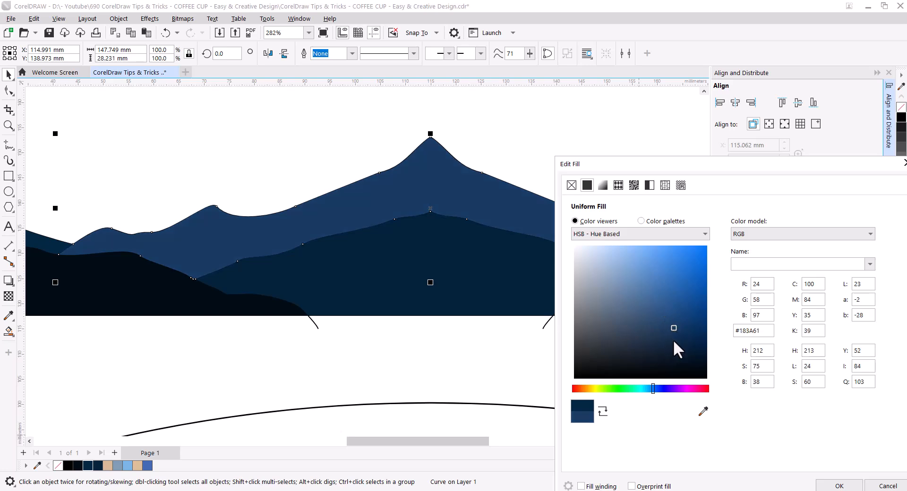
click(834, 486)
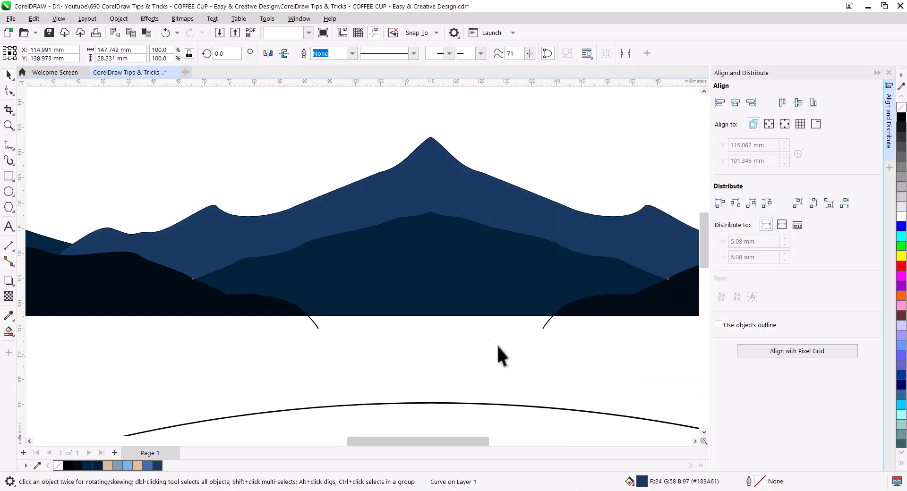
click(515, 352)
- Group all six filled hill and ridge shapes
scroll(447, 333, down, 5)
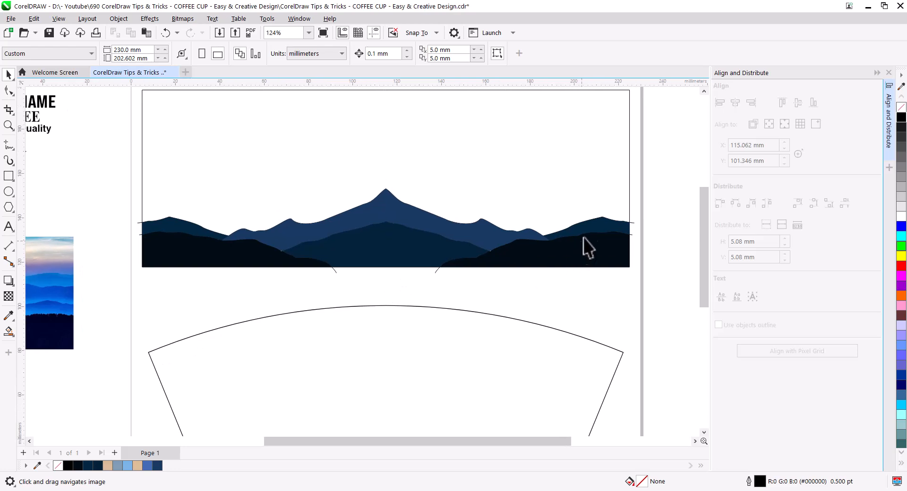
click(578, 256)
shift+click(492, 265)
shift+click(381, 222)
shift+click(289, 249)
shift+click(174, 227)
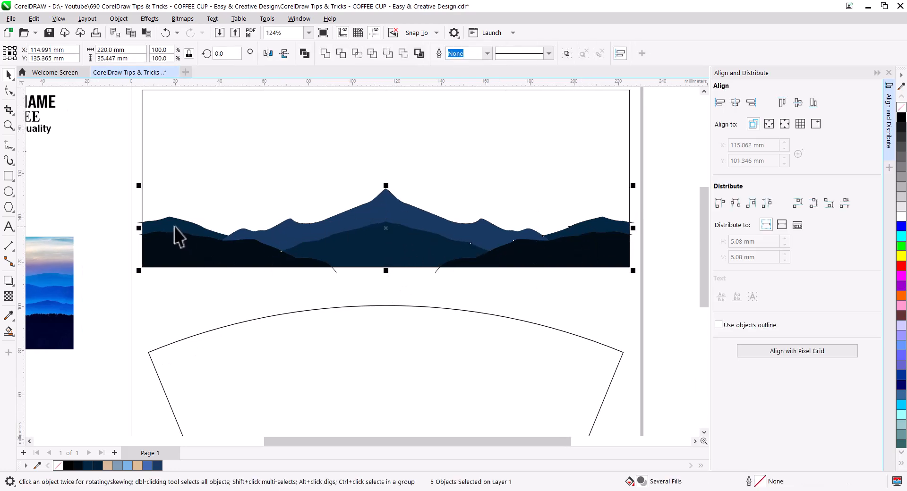
right_click(171, 225)
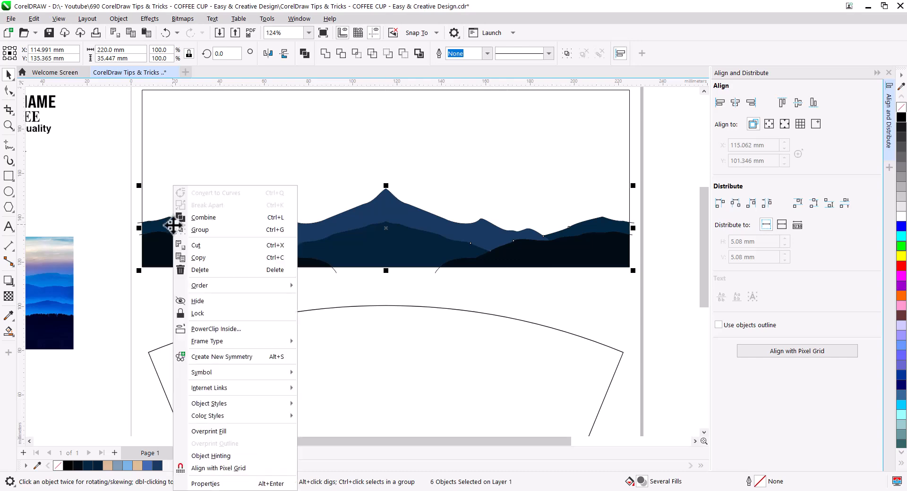
click(208, 230)
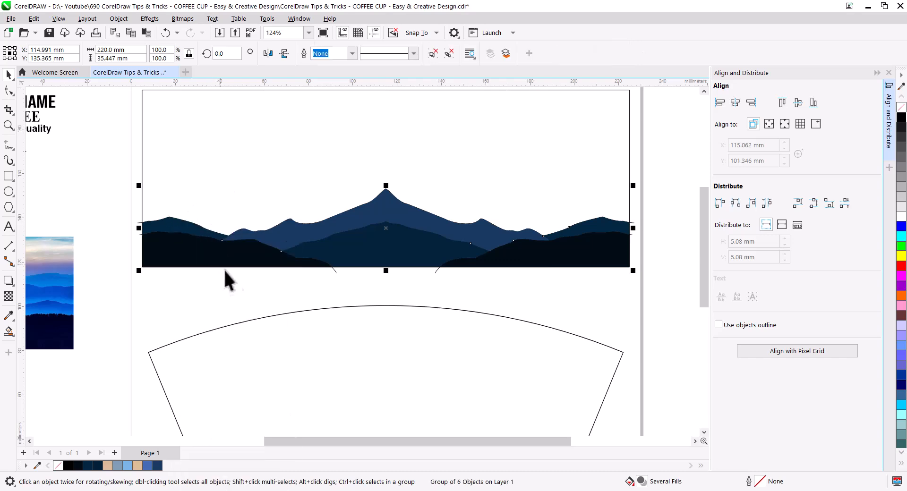
- Delete the leftover traced ridge curves on both sides of the mountain group
click(612, 307)
drag(567, 278, 263, 141)
click(435, 302)
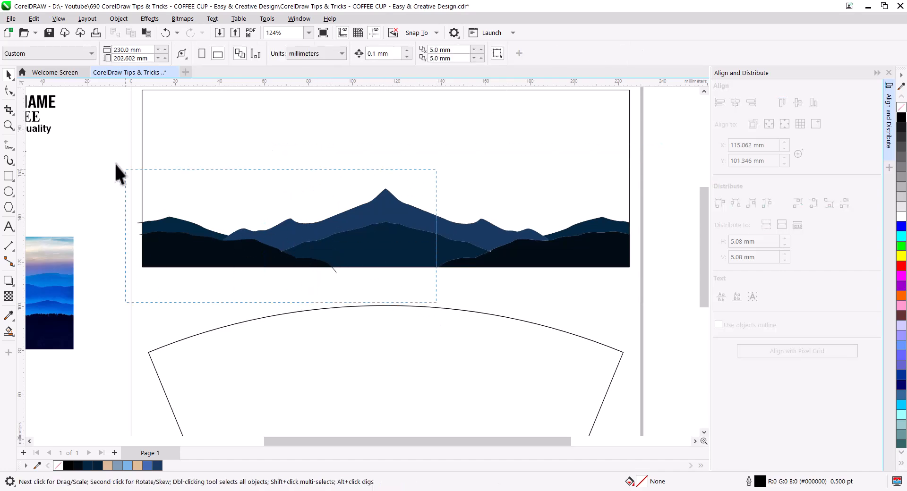
key(Delete)
click(433, 250)
scroll(436, 311, down, 1)
click(435, 311)
- Draw a vertical rectangle about 34 by 89 mm across the template's middle and center it horizontally on the template rectangle
scroll(412, 279, up, 2)
drag(412, 279, 386, 324)
click(8, 175)
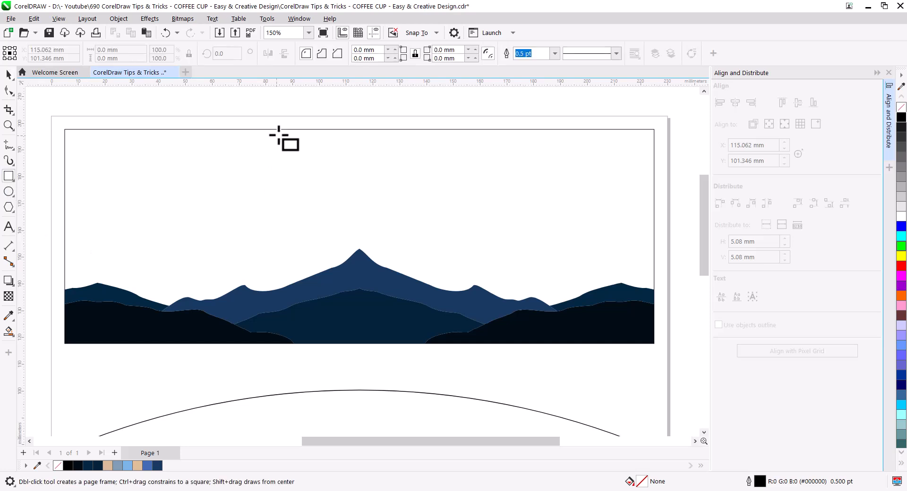
drag(310, 114, 402, 353)
shift+click(434, 187)
click(732, 108)
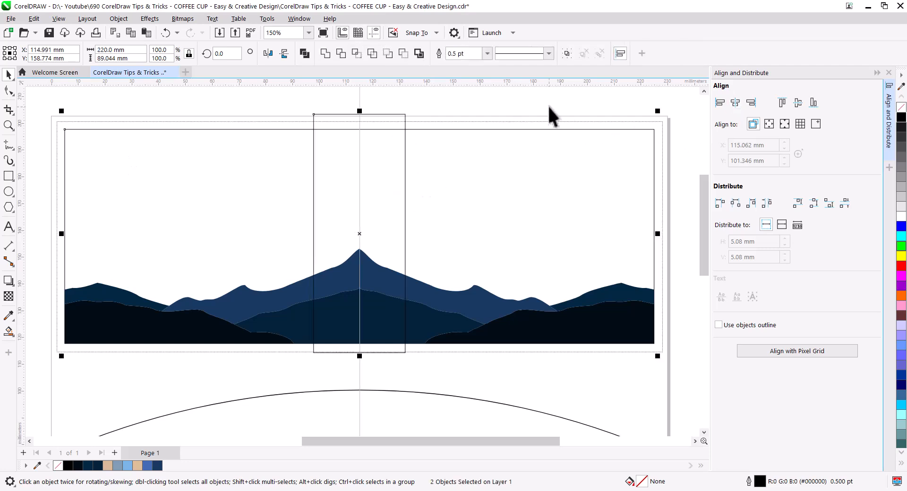
- Duplicate the central vertical rectangle in place and widen the copy evenly on both sides to about 38 mm
click(378, 121)
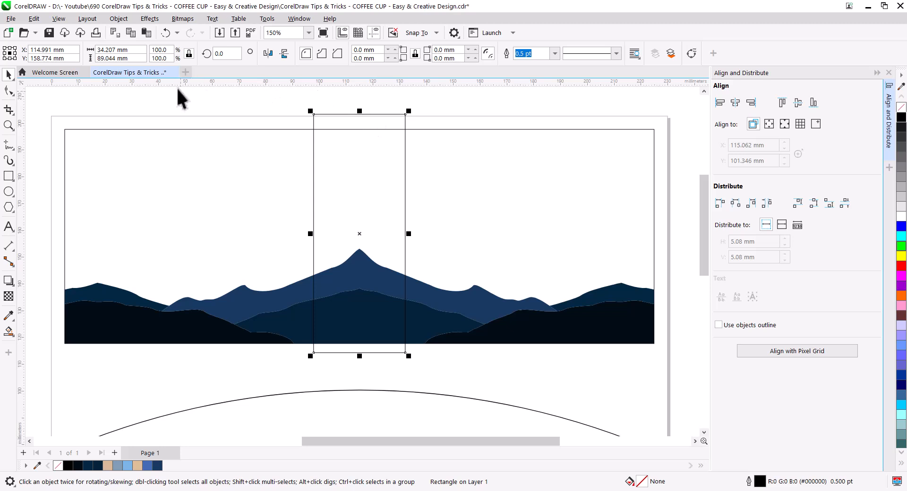
click(145, 35)
drag(409, 235, 414, 235)
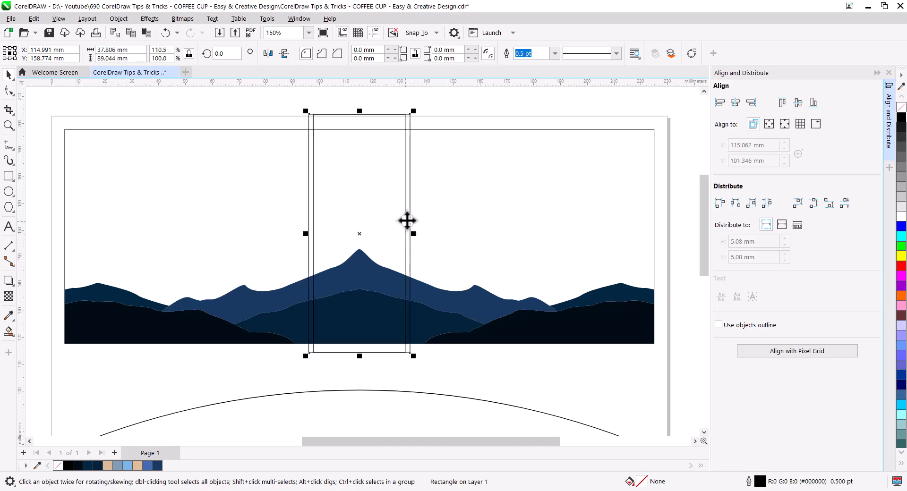
click(128, 251)
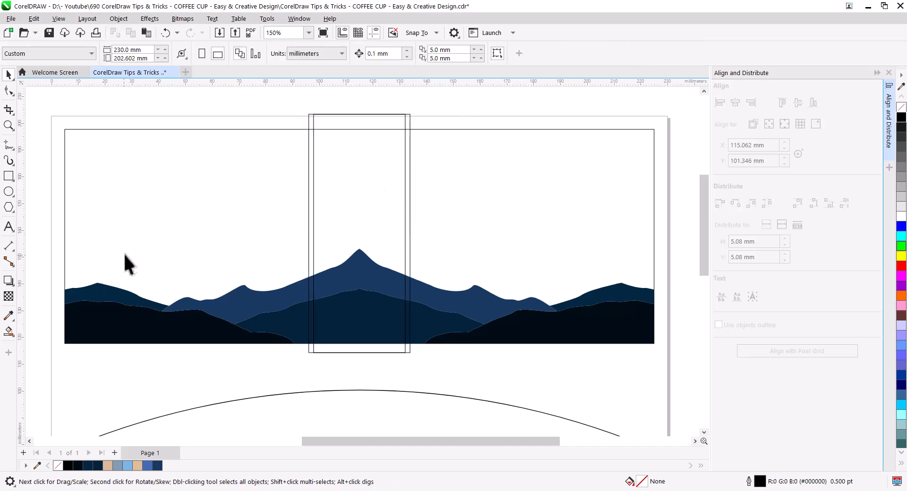
- Fill the two narrow strips between the vertical rectangles above the mountains with blue using Smart Fill
click(6, 333)
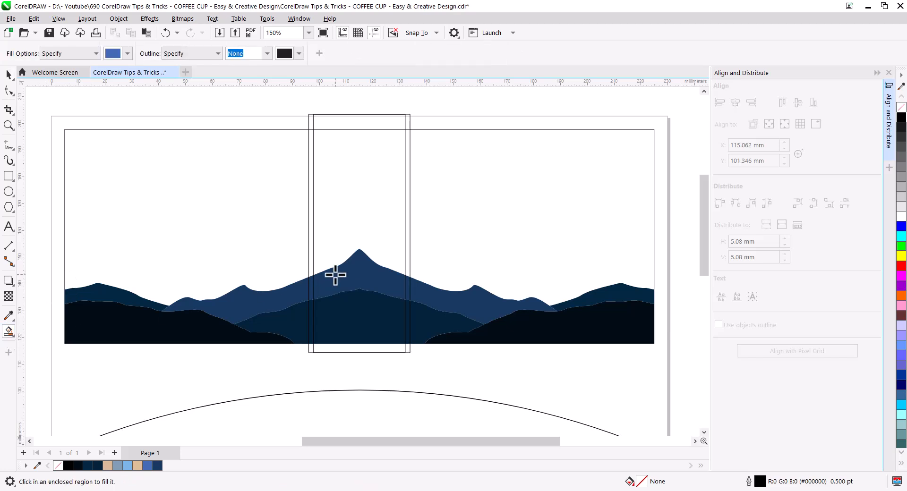
click(408, 244)
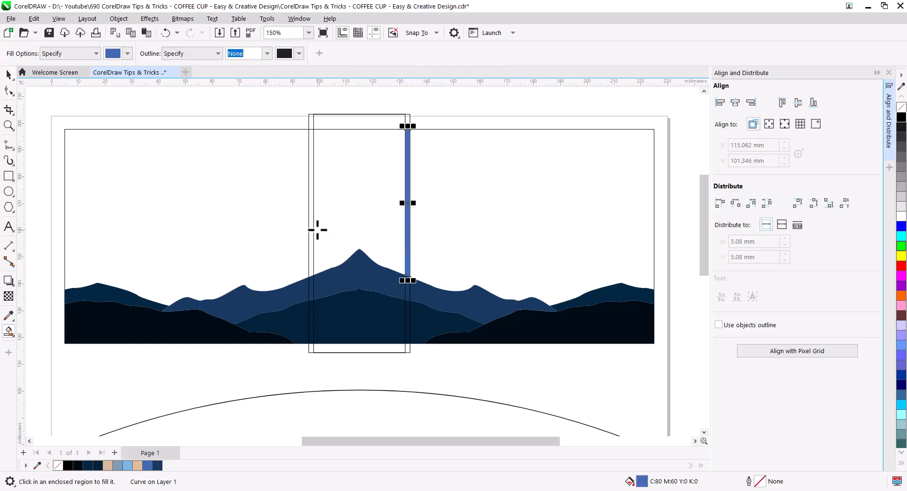
click(312, 228)
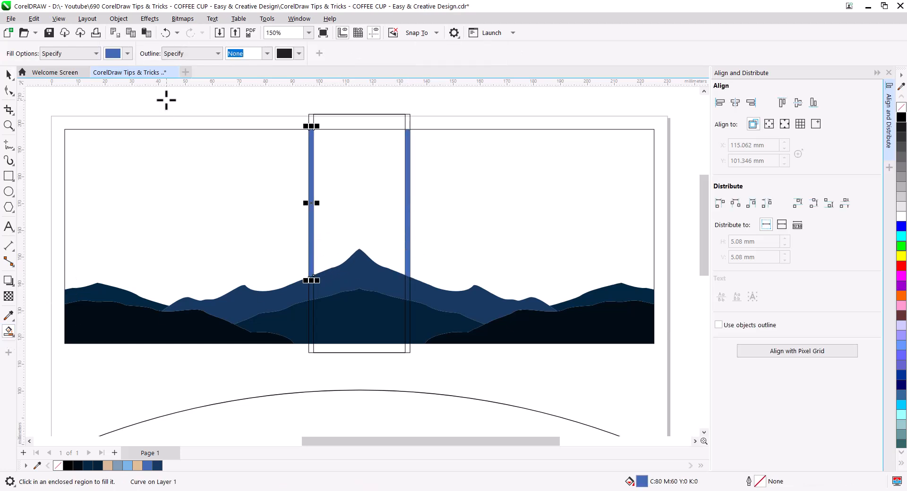
- Fill the central sky panel and the sky areas on both sides with green using Smart Fill
click(128, 53)
click(137, 193)
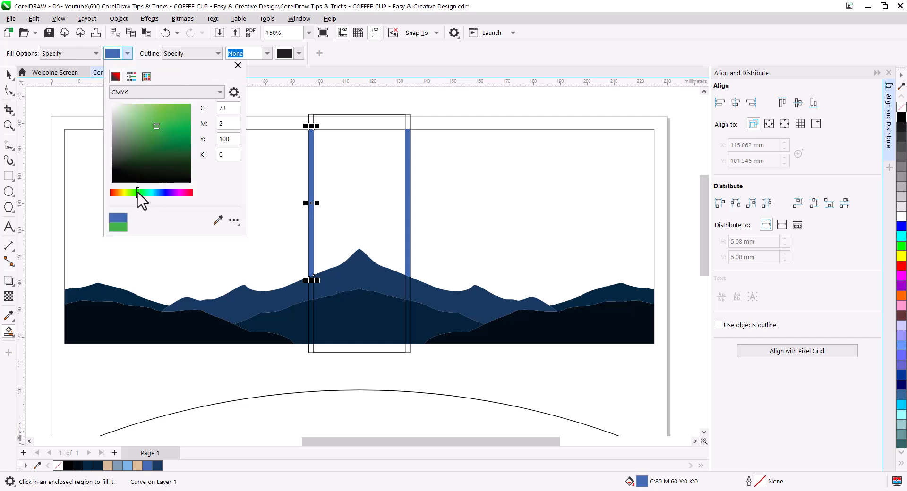
click(348, 166)
click(354, 180)
click(480, 198)
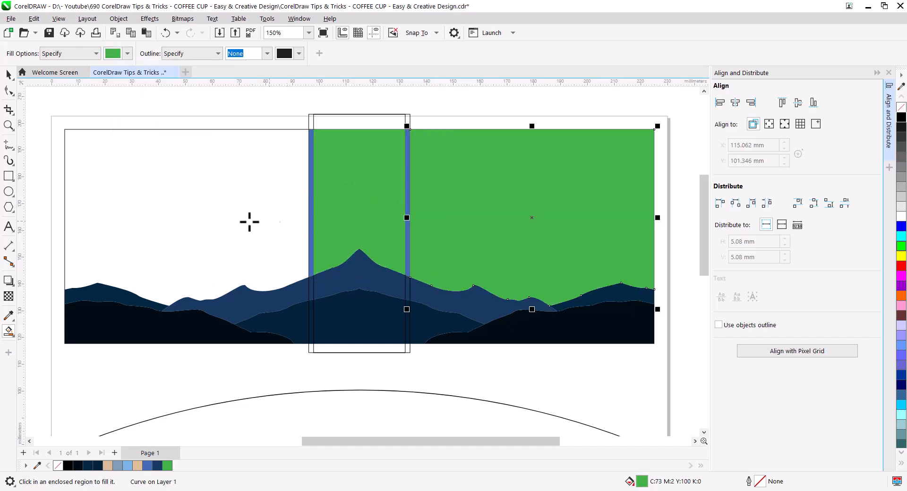
click(215, 223)
- Delete the two unfilled vertical rectangles that outline the central panel and its strips
click(8, 74)
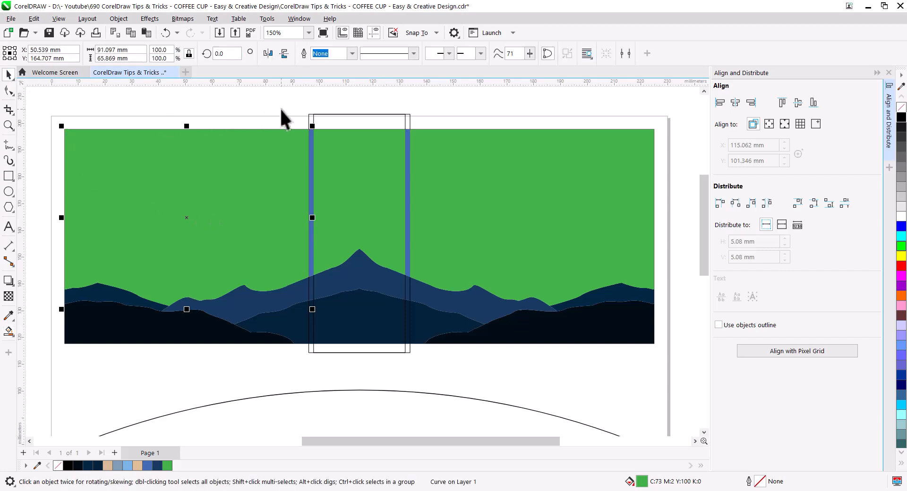
click(283, 114)
click(310, 118)
key(Delete)
click(315, 119)
key(Delete)
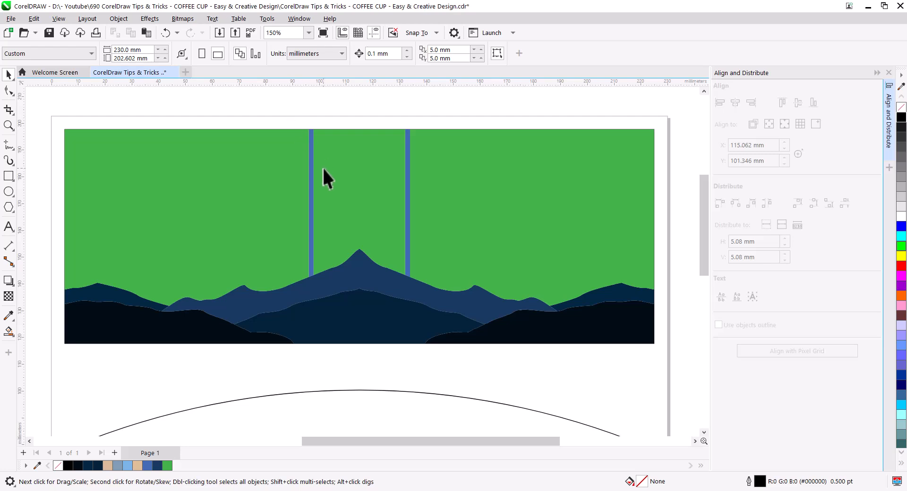
- Recolor both narrow vertical strips beige and the central panel between them near-black (#020C15)
click(408, 225)
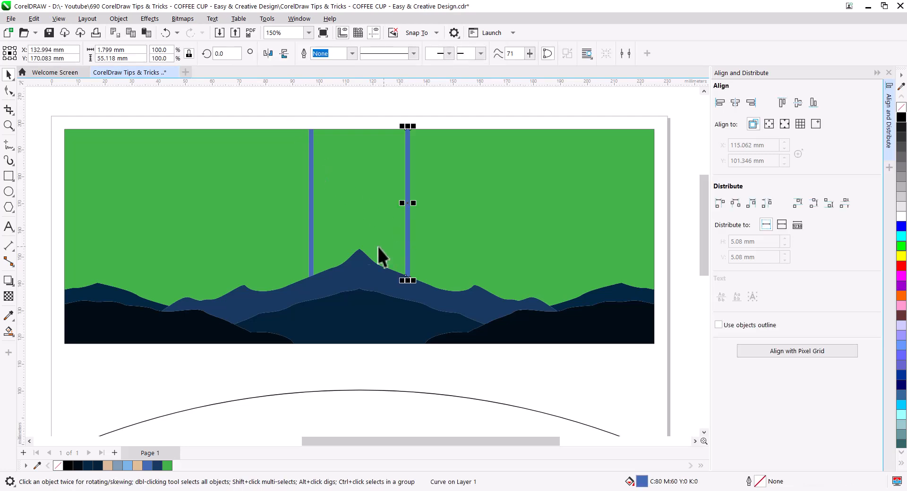
shift+click(311, 225)
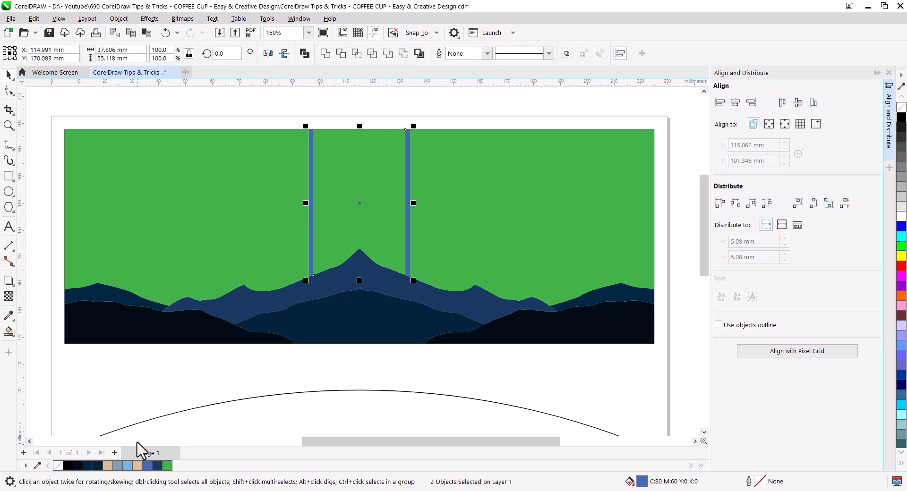
click(107, 467)
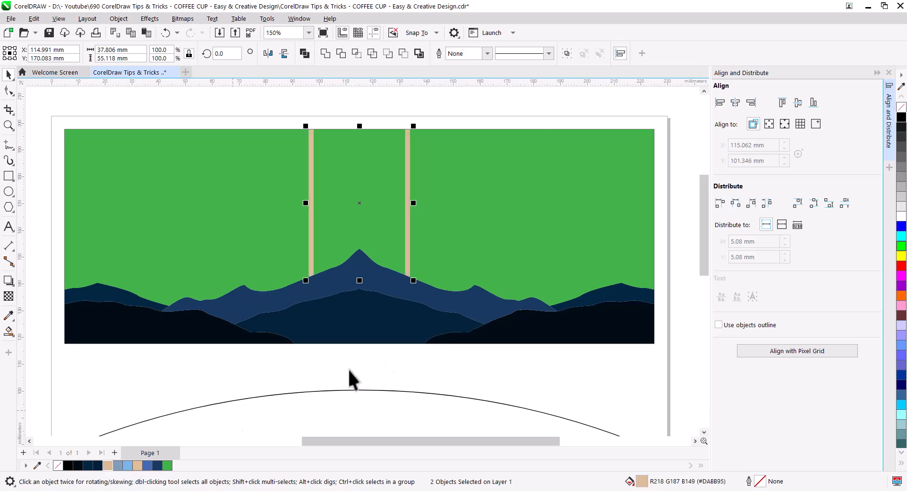
key(ctrl+l)
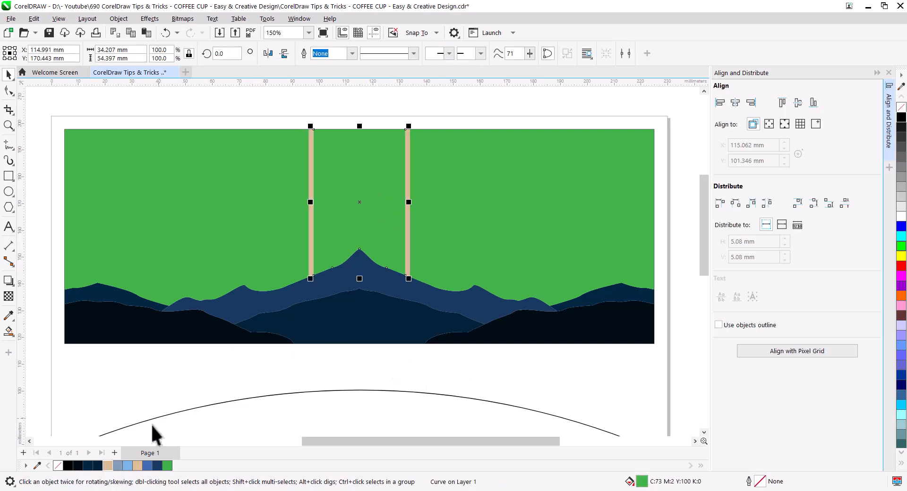
click(77, 466)
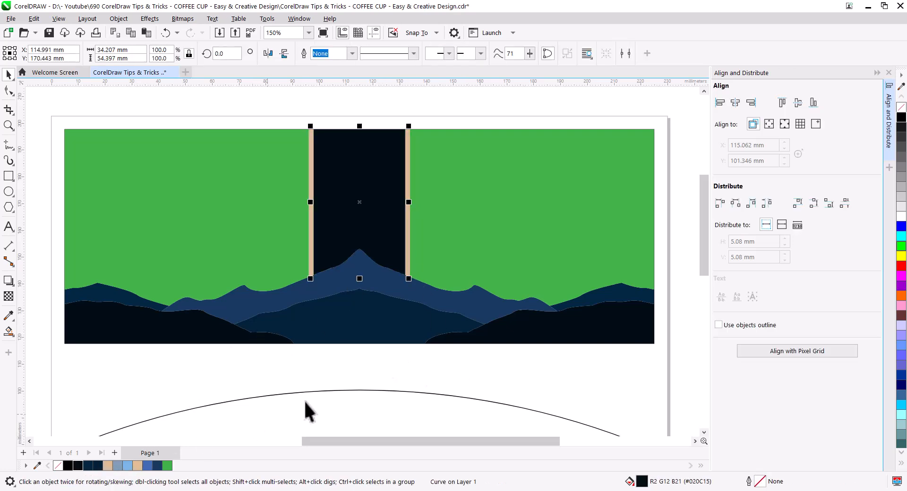
click(469, 375)
- Recolor the two green sky areas beside the strips light blue (#78B4E5)
click(478, 237)
shift+click(256, 218)
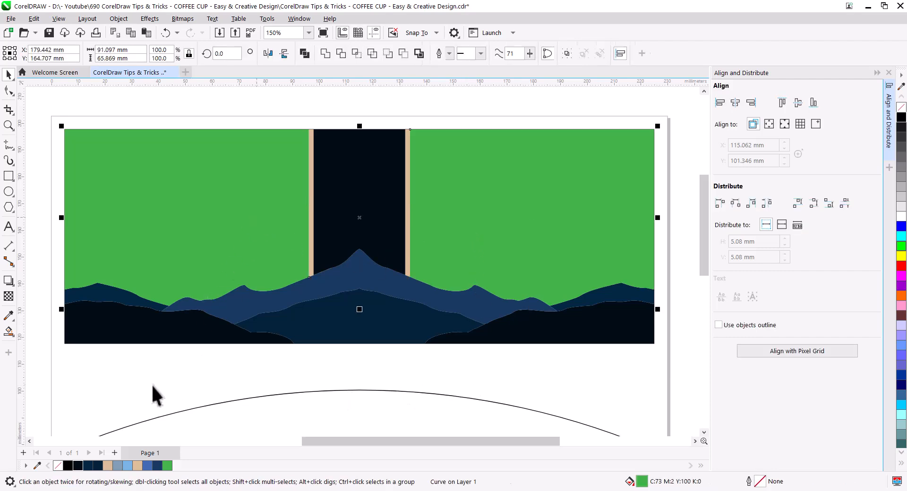
click(127, 466)
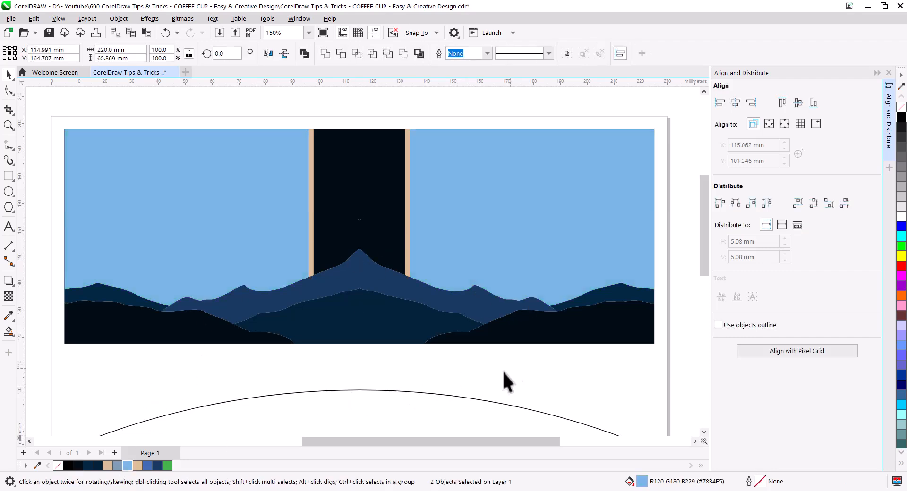
click(476, 386)
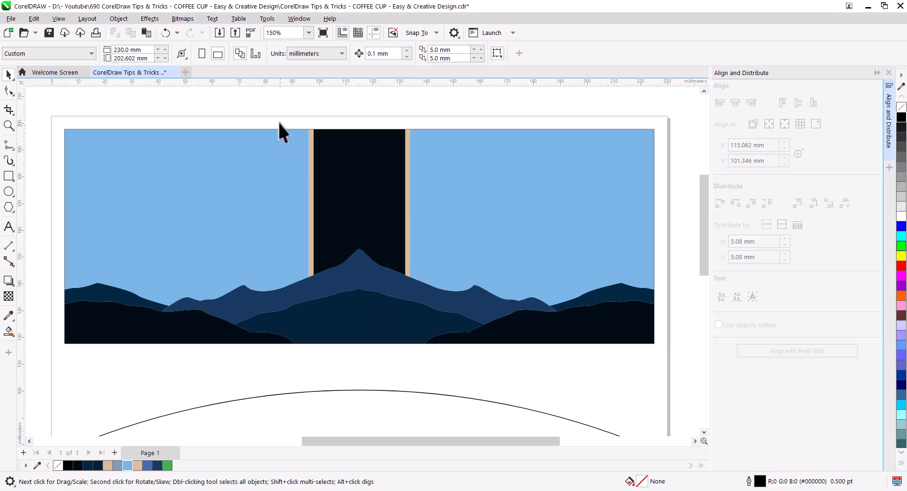
- Place a copy of the "100% NATURAL COFFEE" text just below the middle of the mountain design
scroll(314, 257, down, 4)
drag(336, 259, 452, 283)
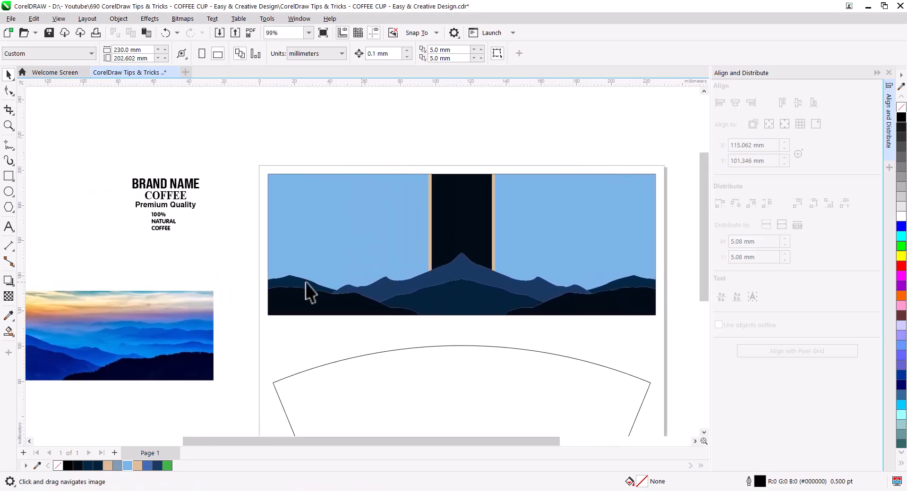
drag(214, 246, 236, 254)
click(209, 253)
click(164, 223)
drag(176, 229, 468, 326)
click(492, 348)
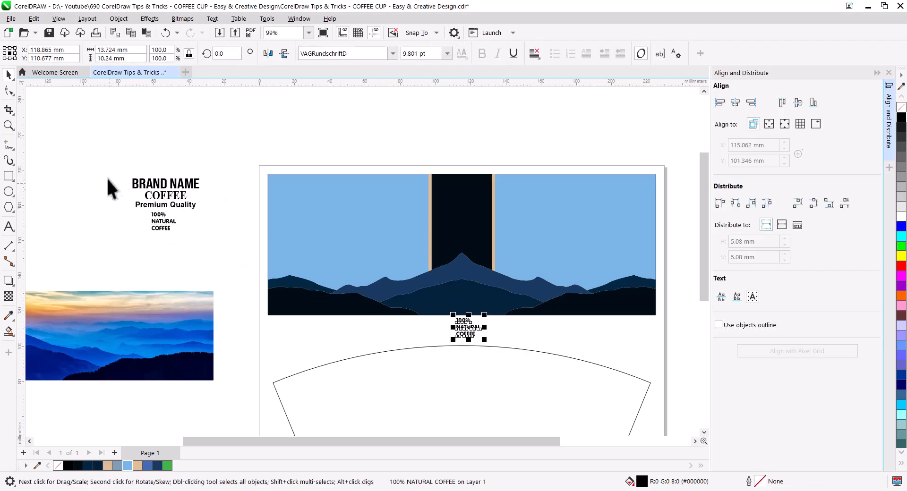
- Place a copy of the "BRAND NAME", "COFFEE" and "Premium Quality" texts on the central panel and color them white
drag(197, 226, 476, 218)
click(502, 236)
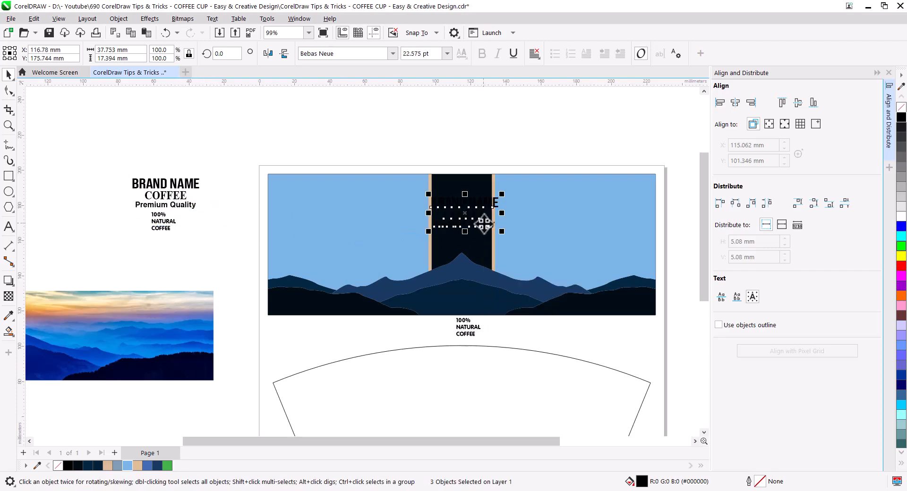
scroll(486, 226, up, 2)
scroll(485, 226, up, 2)
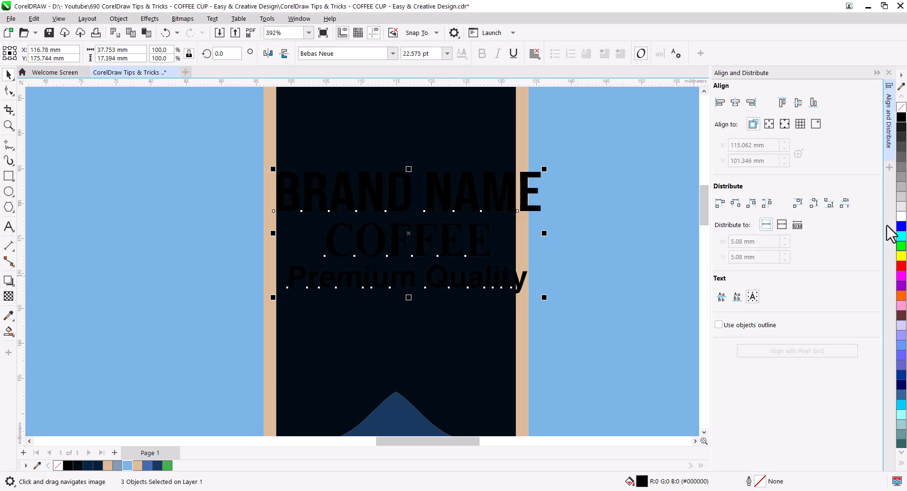
click(901, 217)
- Scale the three white text lines down to about 27.5 mm wide and center them horizontally on the dark panel
drag(547, 298, 510, 282)
drag(396, 219, 384, 172)
key(ctrl+z)
scroll(568, 217, down, 3)
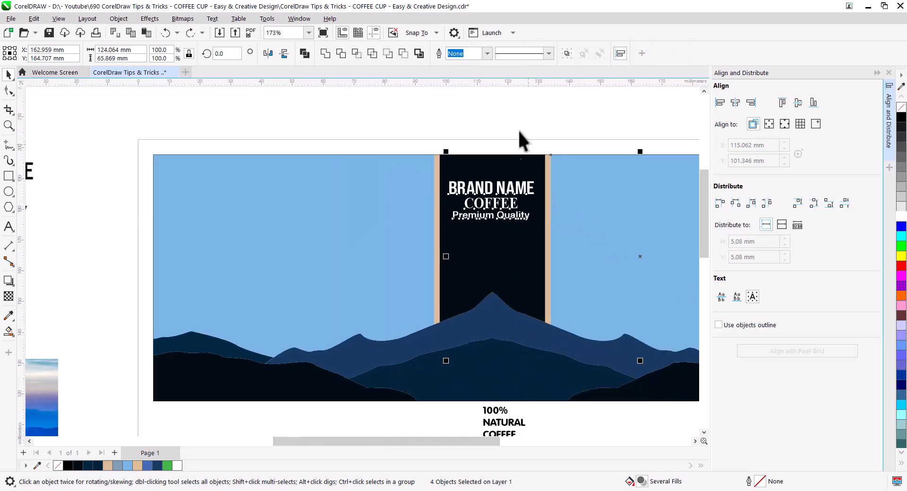
key(Escape)
drag(524, 218, 548, 238)
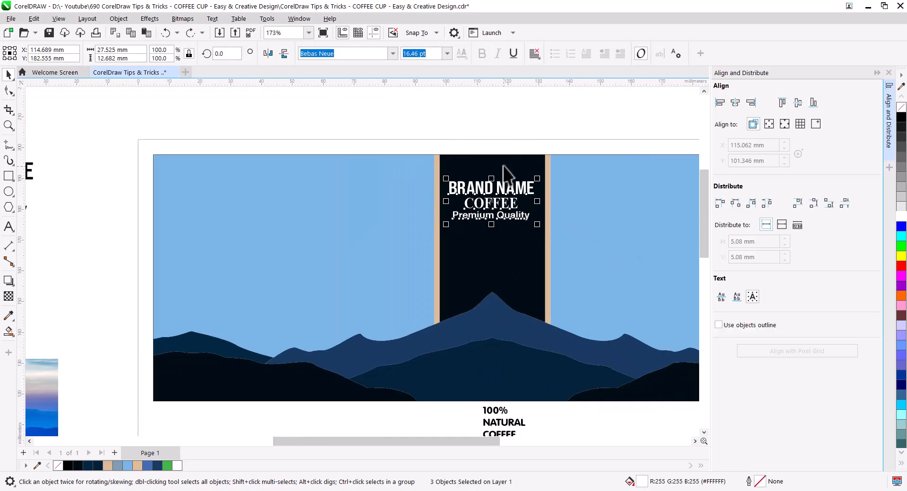
click(735, 103)
click(562, 137)
- Increase the spacing between the three text lines to about 14.4 mm overall height and move them lower on the central panel
scroll(534, 189, up, 2)
drag(530, 242, 396, 226)
click(395, 218)
click(396, 225)
click(409, 119)
scroll(378, 184, up, 2)
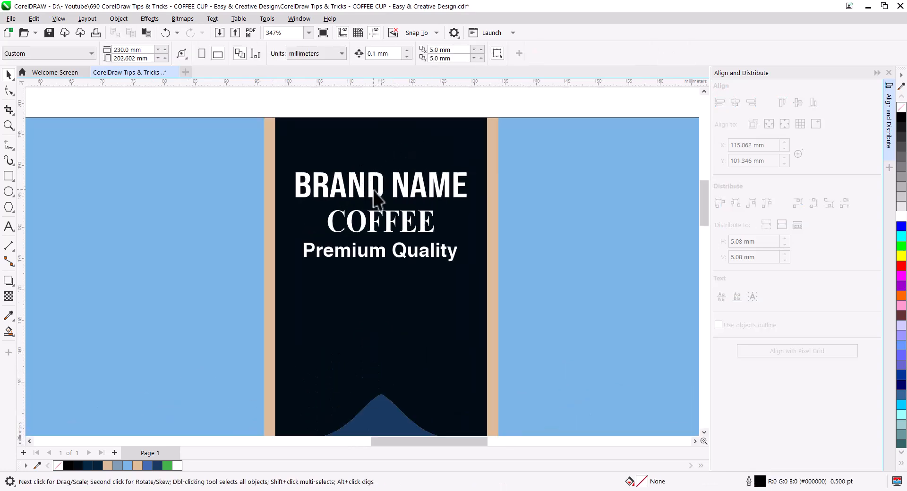
scroll(377, 198, up, 1)
scroll(294, 196, down, 3)
drag(276, 121, 393, 270)
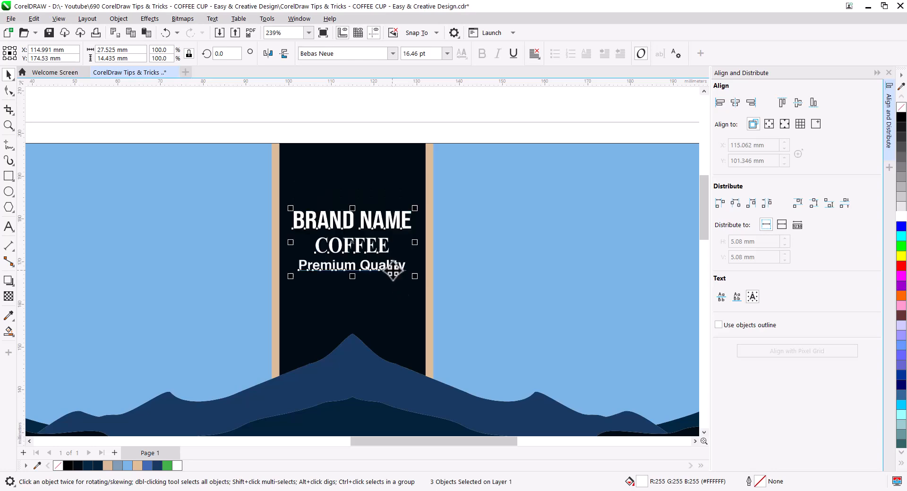
click(392, 130)
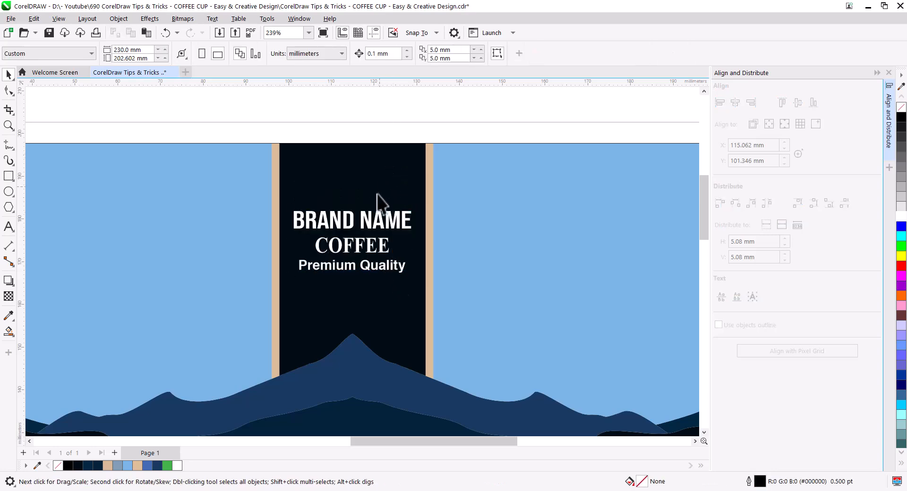
- Color "BRAND NAME" and "Premium Quality" gray-blue (#7F9DB6) and "COFFEE" light blue
click(377, 227)
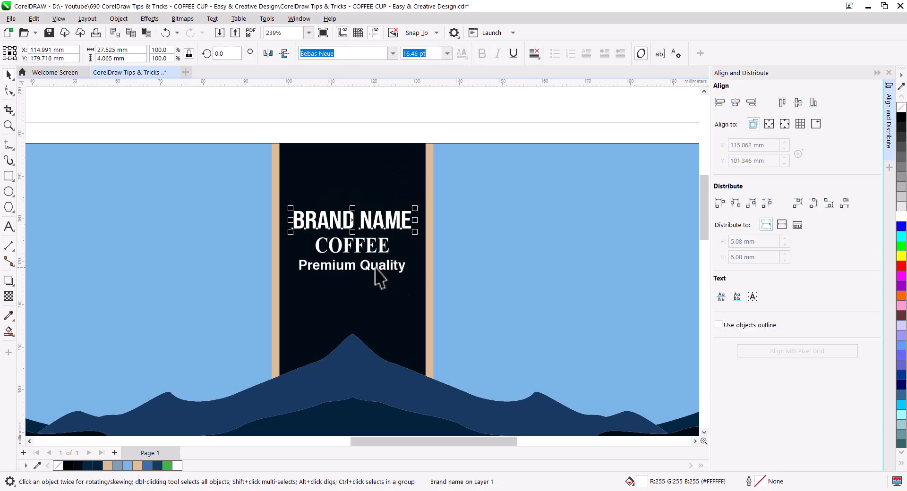
shift+click(376, 268)
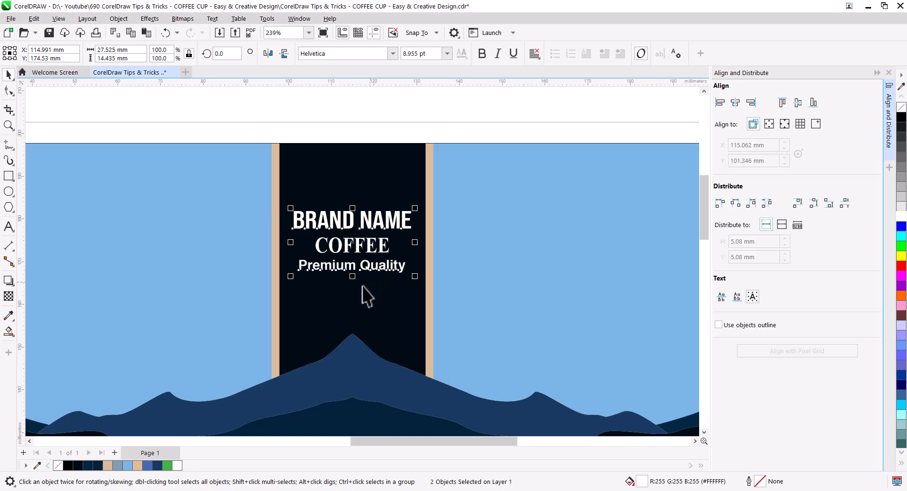
click(118, 466)
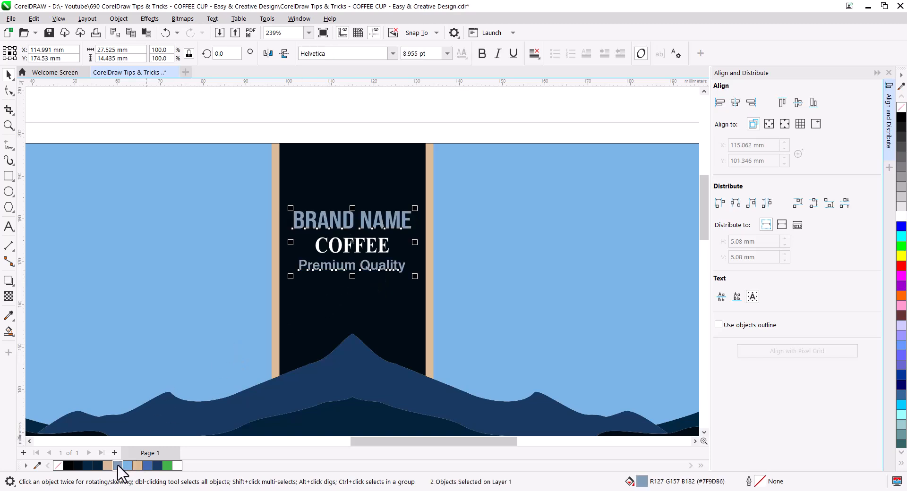
click(377, 252)
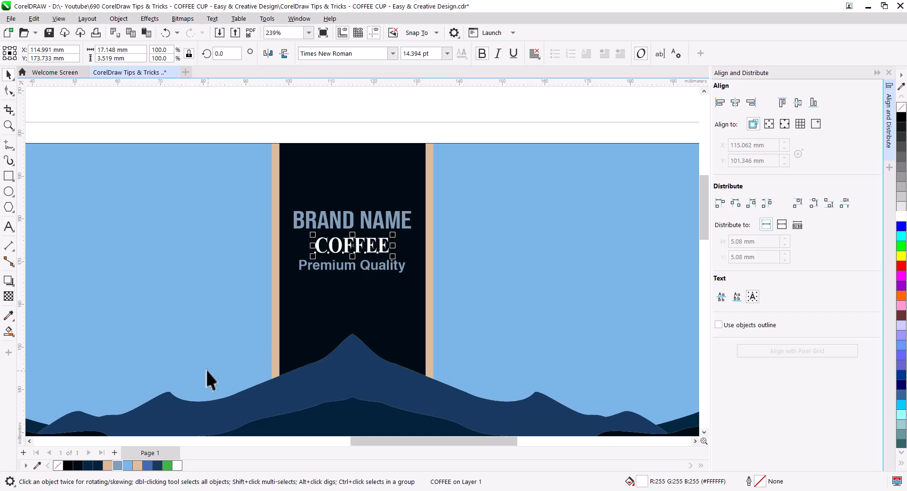
click(128, 466)
click(443, 127)
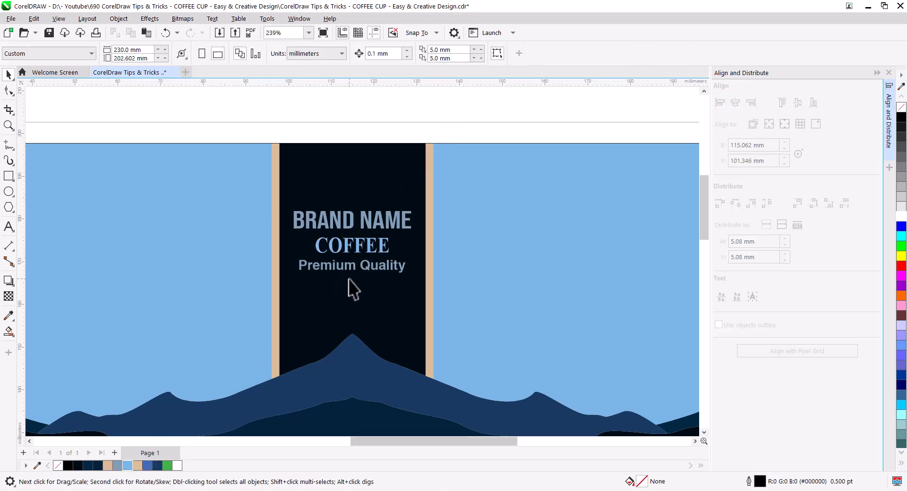
- Draw a circle about 6.5 mm wide above the central panel, duplicate it in place and narrow the copy evenly to about 5 mm
scroll(353, 267, up, 3)
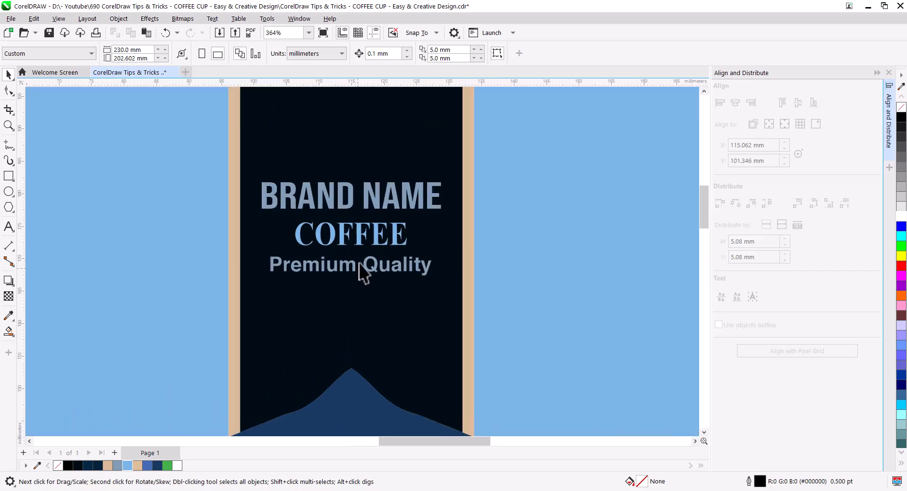
scroll(355, 272, up, 2)
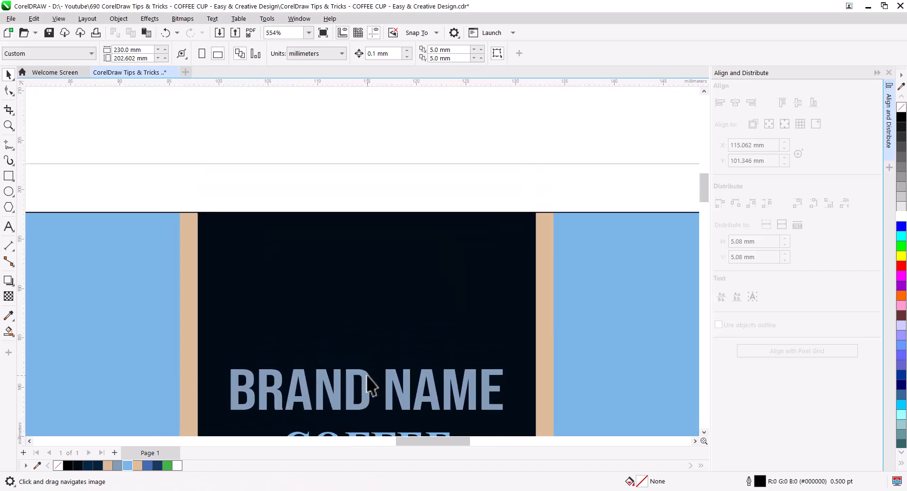
click(9, 191)
drag(345, 121, 411, 186)
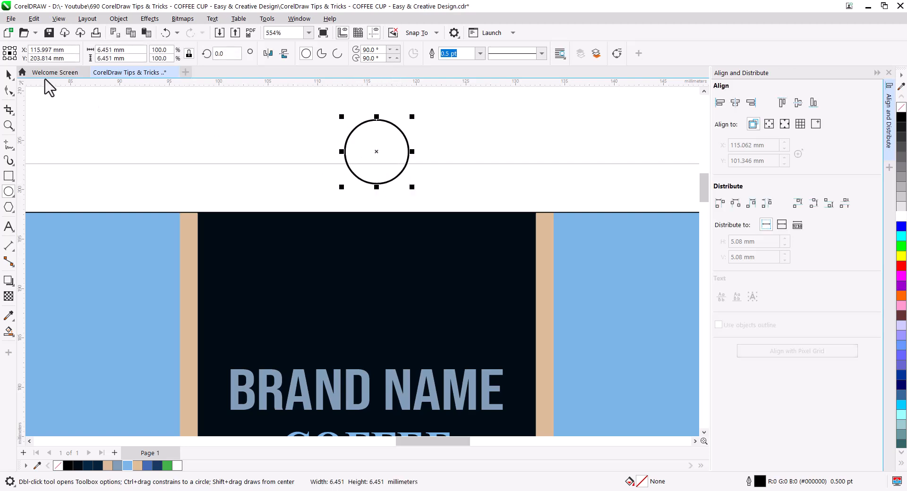
click(8, 74)
drag(378, 152, 353, 149)
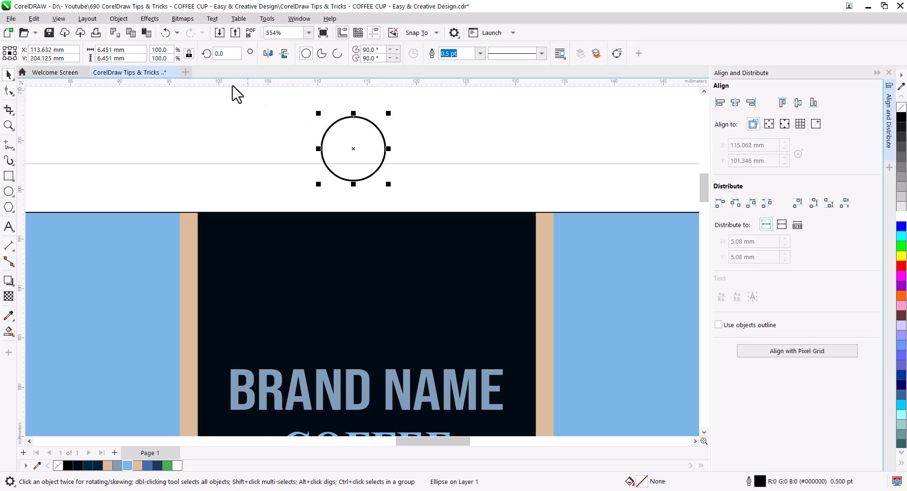
click(132, 32)
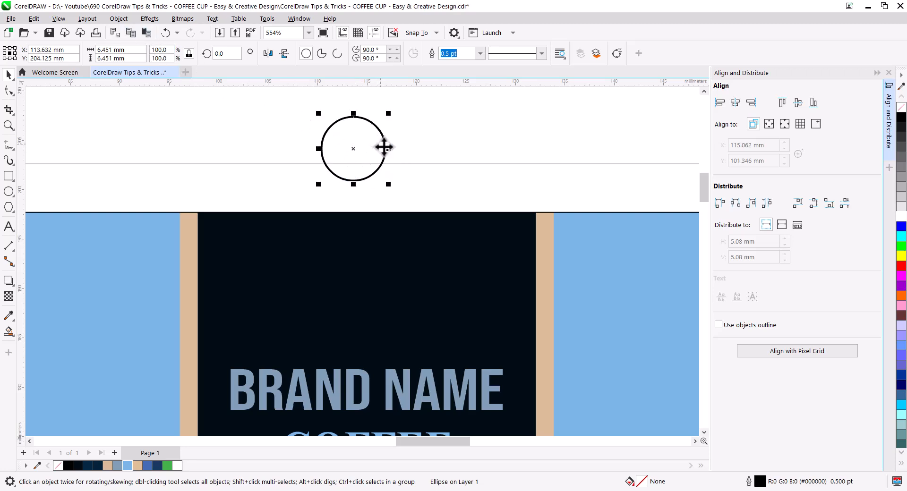
drag(388, 149, 383, 151)
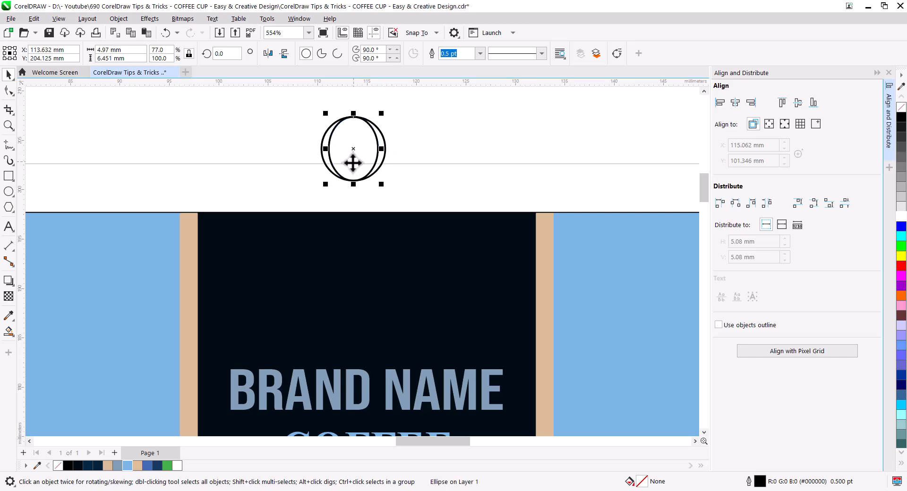
- Draw a freehand S-curve about 1 mm wide and 5.2 mm tall inside the narrow ellipse
scroll(369, 163, up, 1)
drag(371, 162, 367, 208)
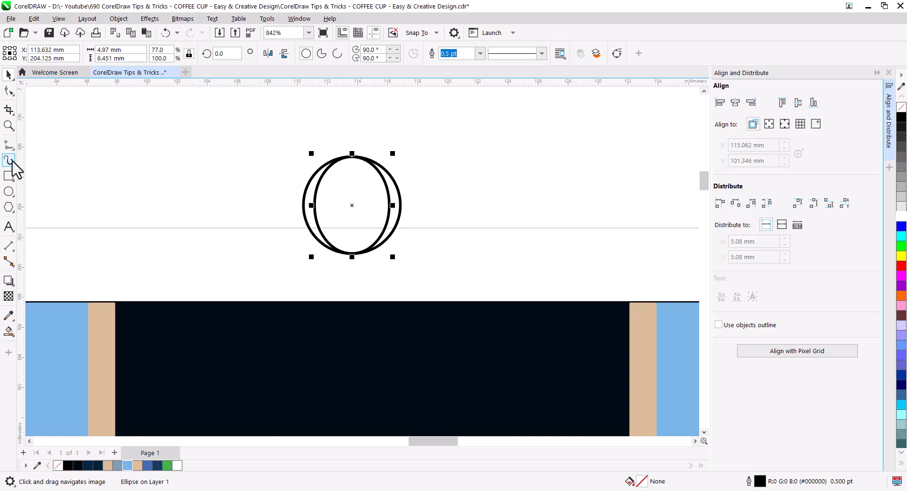
click(9, 147)
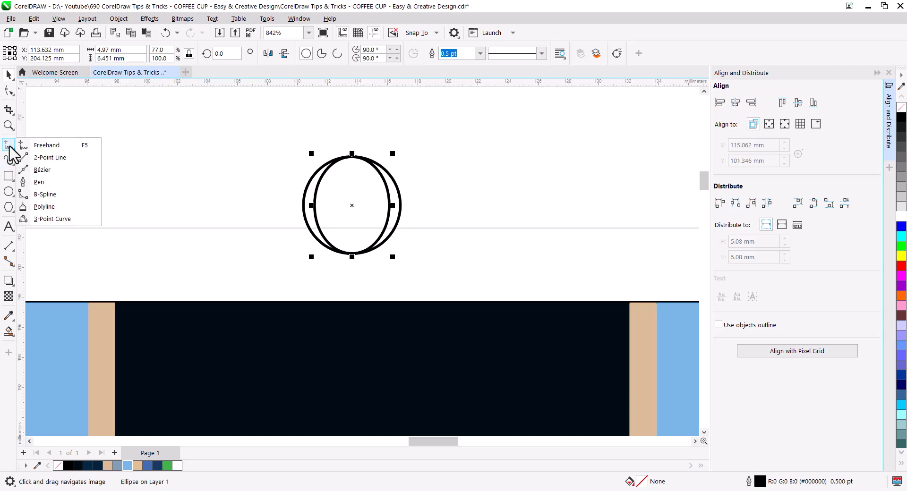
click(47, 145)
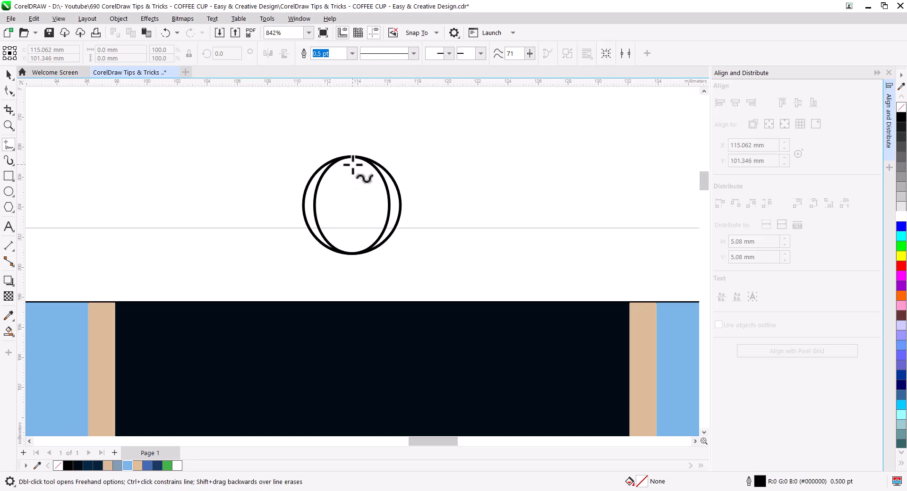
drag(351, 164, 352, 242)
click(8, 76)
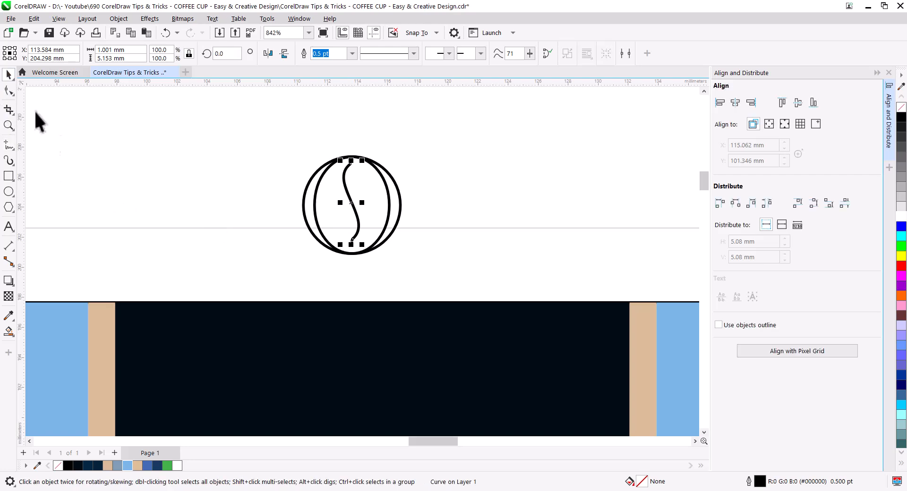
- Center the S-curve vertically on the narrow ellipse
shift+click(400, 210)
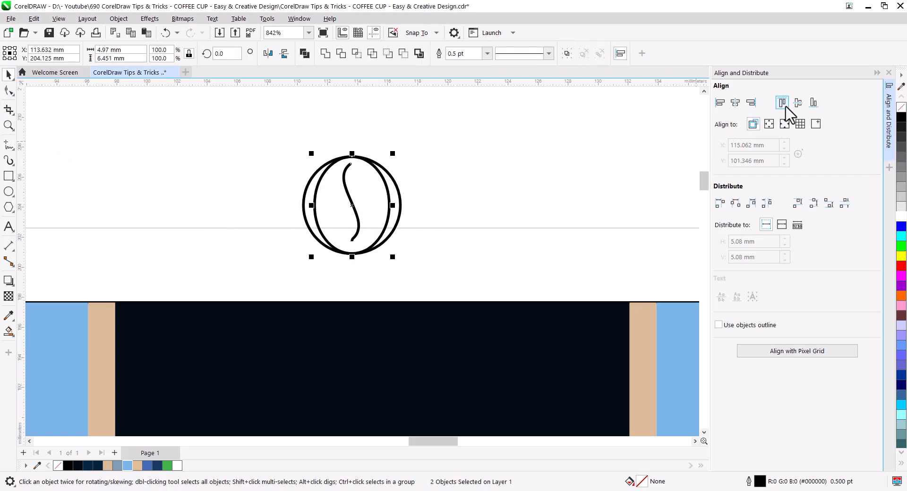
click(795, 106)
click(445, 211)
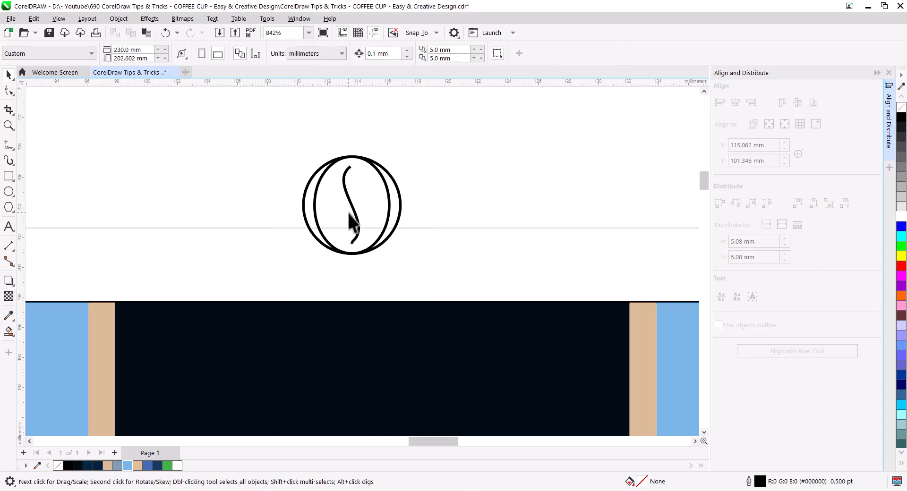
- Apply a preset Artistic Media stroke that tapers to fine points at both ends to the S-curve, 0.762 mm wide
click(355, 221)
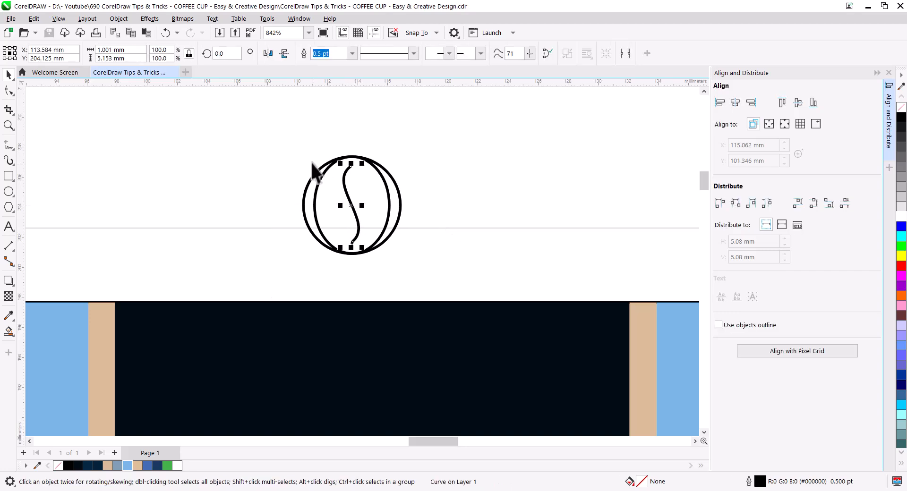
click(309, 18)
mouse_move(349, 167)
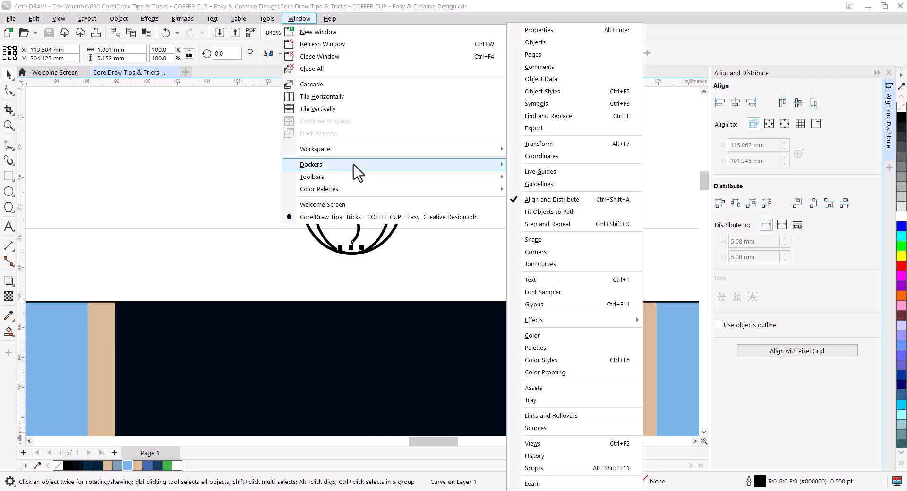
mouse_move(576, 323)
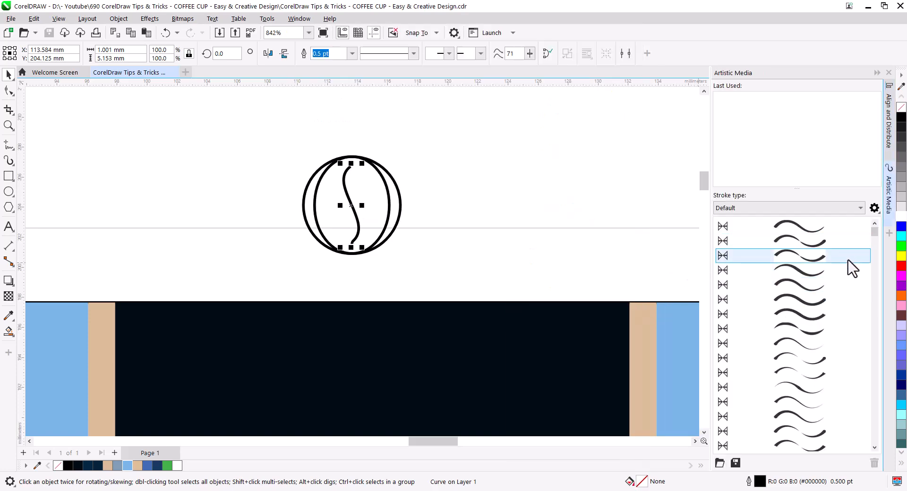
click(814, 270)
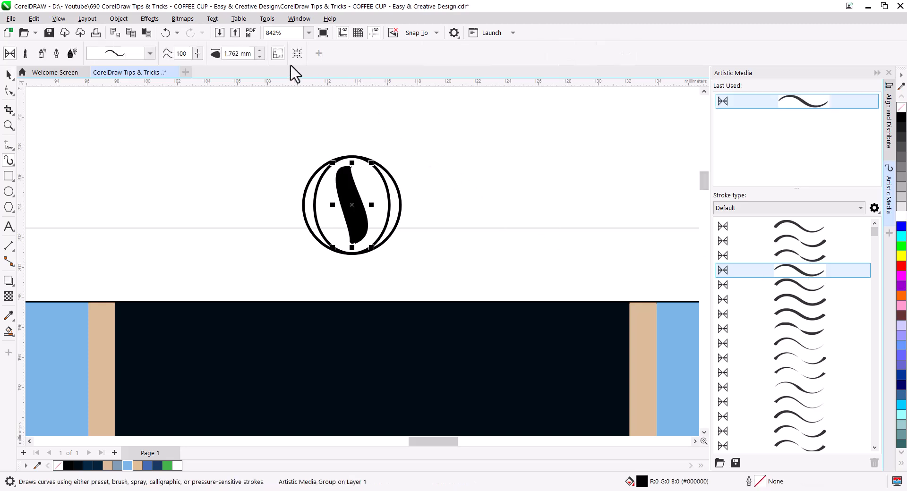
click(259, 57)
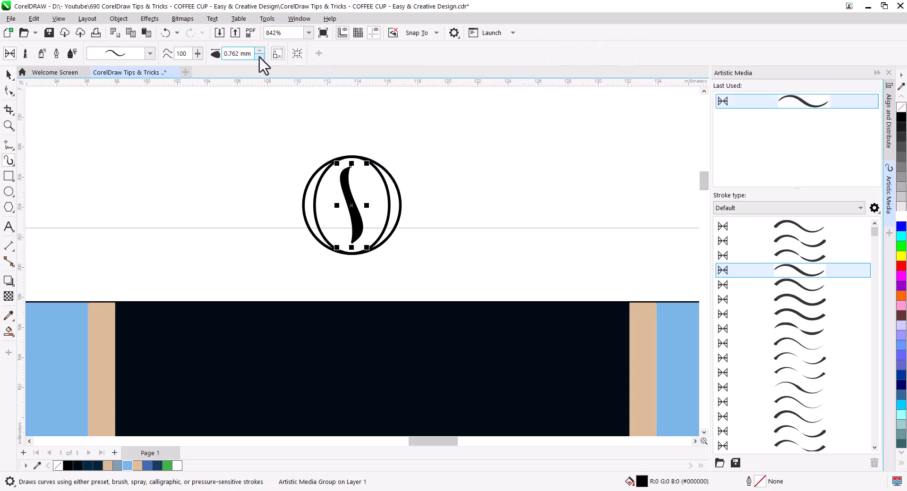
click(827, 391)
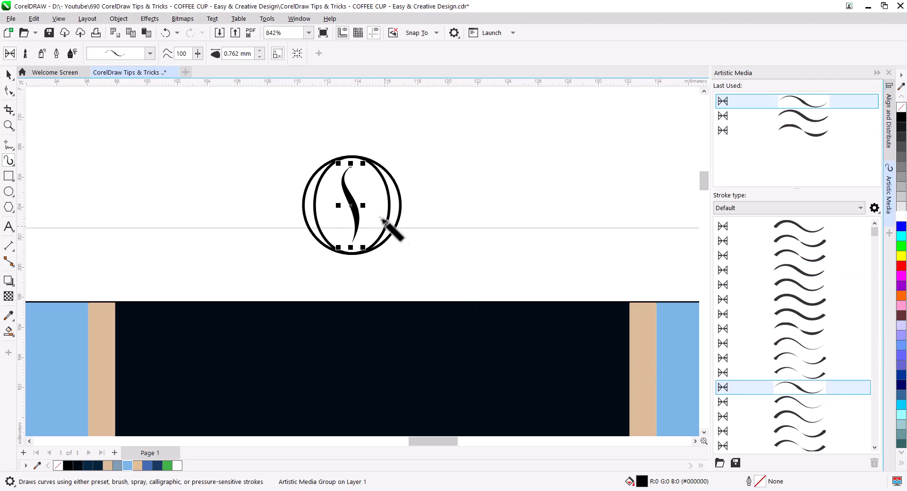
- Reshape the S-shaped stroke by moving its end nodes and curve handles into a smooth bend about 5.4 mm tall
click(8, 76)
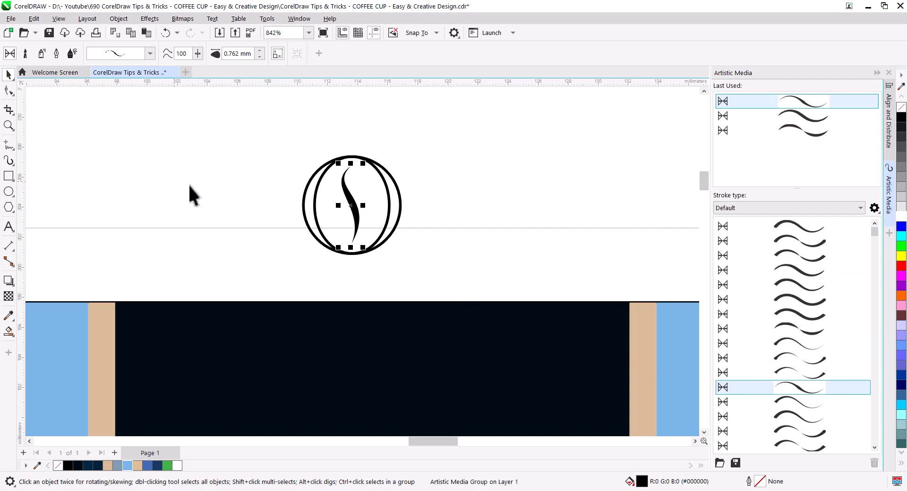
click(9, 92)
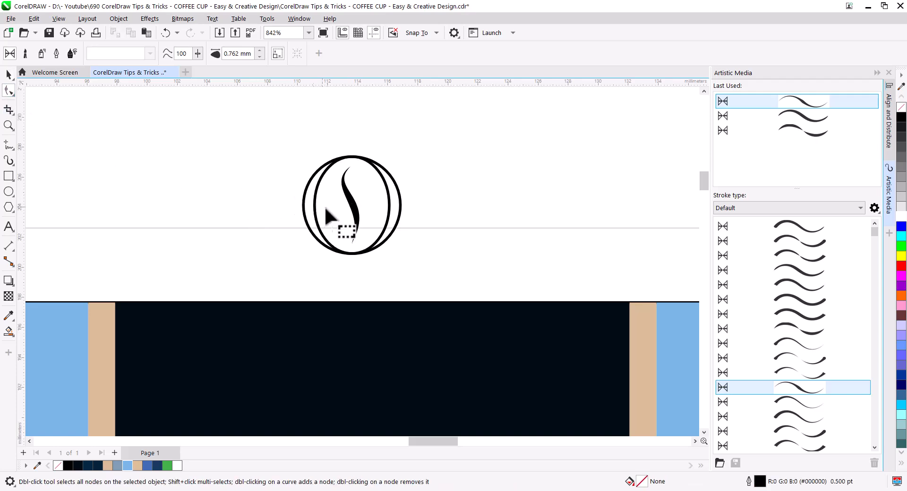
scroll(334, 227, up, 5)
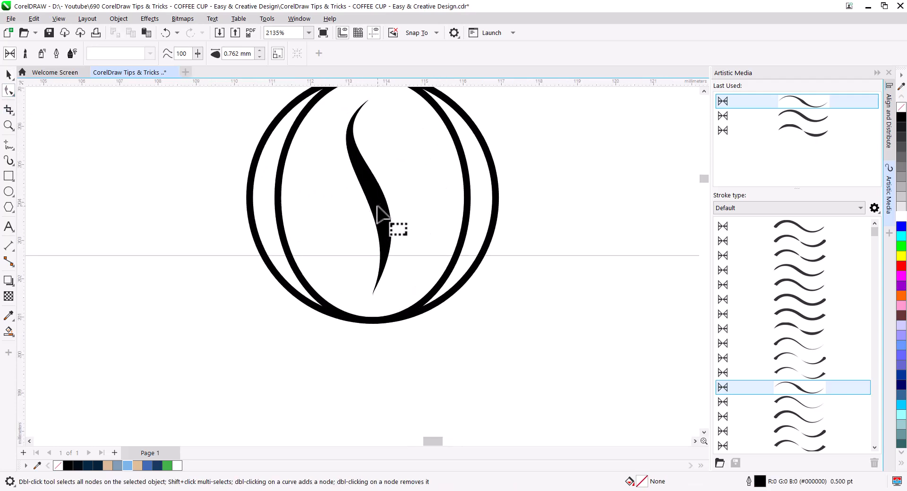
click(378, 207)
drag(395, 227, 372, 315)
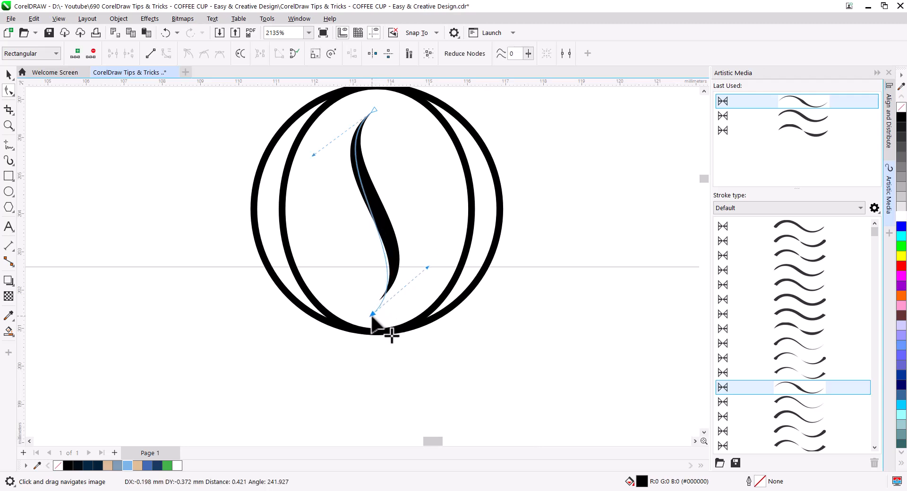
drag(428, 268, 450, 240)
drag(312, 156, 307, 170)
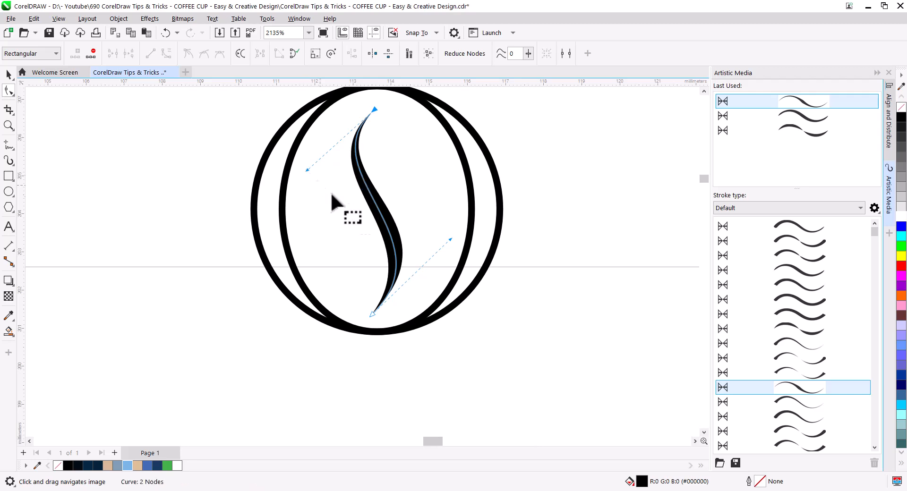
drag(373, 110, 379, 108)
drag(311, 173, 305, 175)
drag(449, 240, 442, 221)
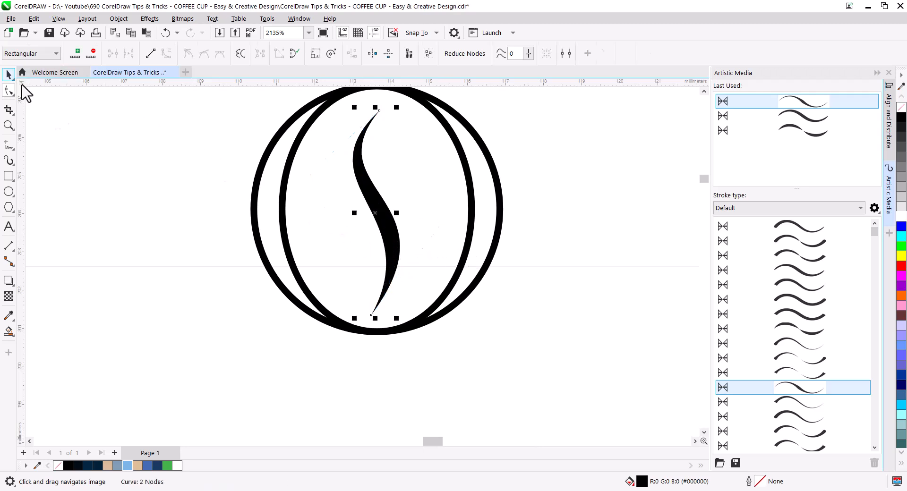
click(9, 76)
- Center the reshaped S-stroke on the narrow ellipse
scroll(274, 284, down, 2)
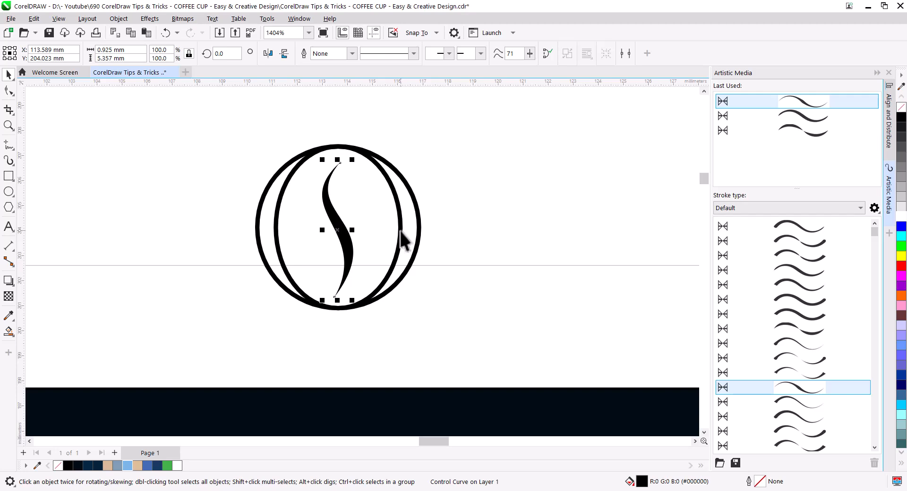
shift+click(402, 233)
click(889, 118)
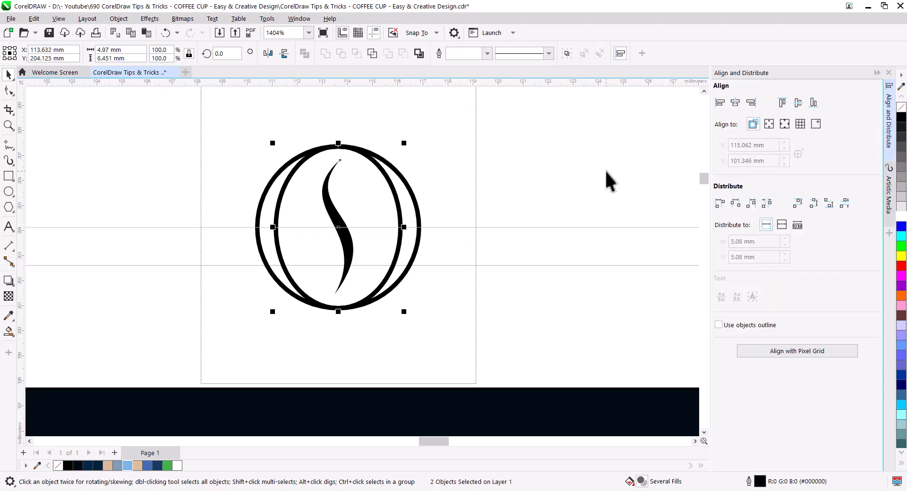
click(373, 247)
- Set the S-stroke's Artistic Media width to 1.262 mm
click(342, 240)
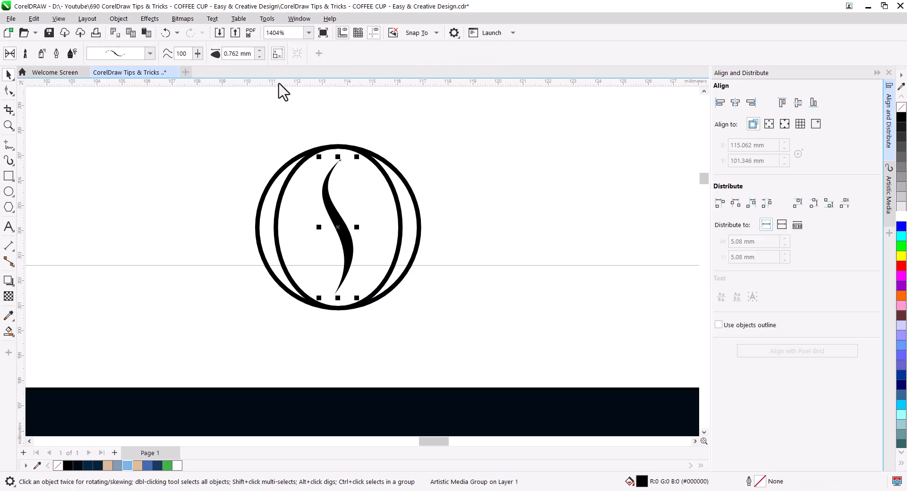
click(259, 50)
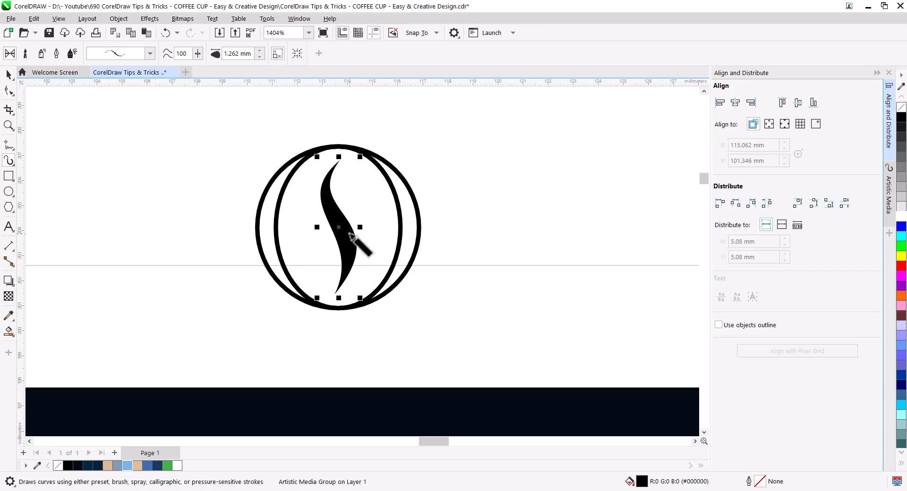
click(8, 74)
- Break the Artistic Media stroke apart into a standalone S-shaped curve
right_click(351, 234)
click(386, 242)
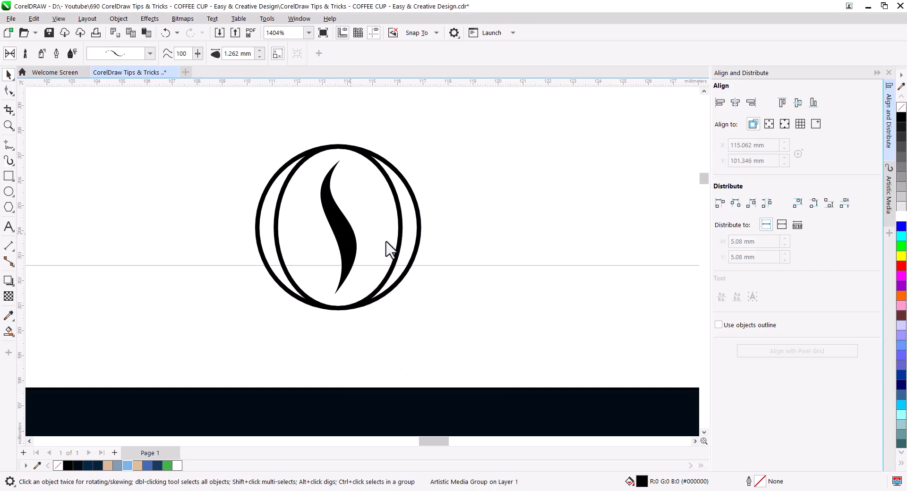
click(349, 253)
key(Escape)
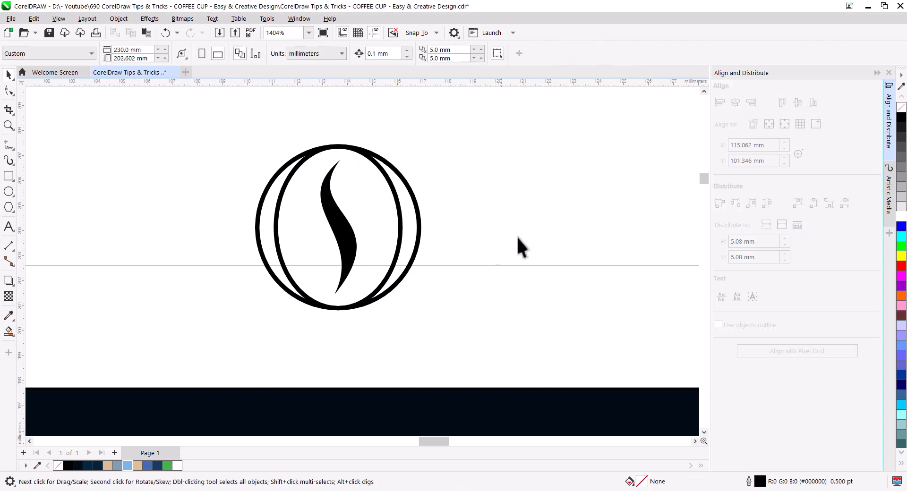
click(354, 260)
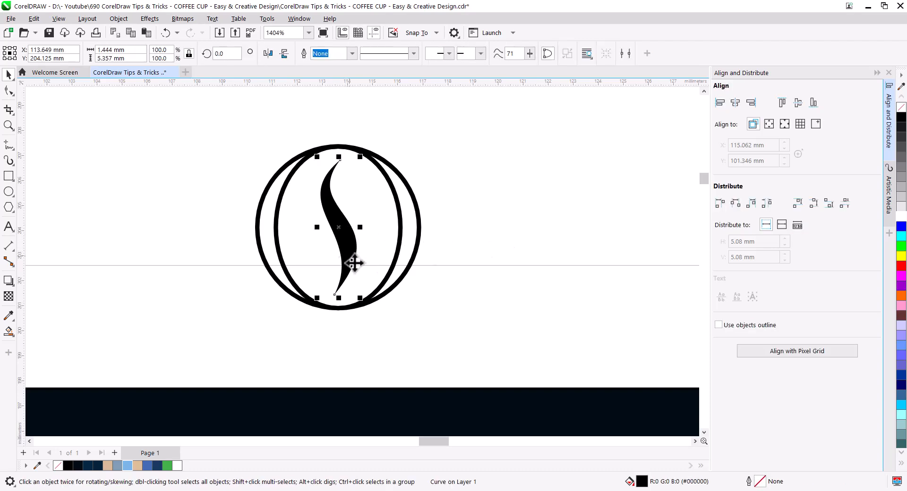
click(496, 219)
- Fill the two crescents between the circle and the narrow ellipse with green and no outline using Smart Fill
click(9, 331)
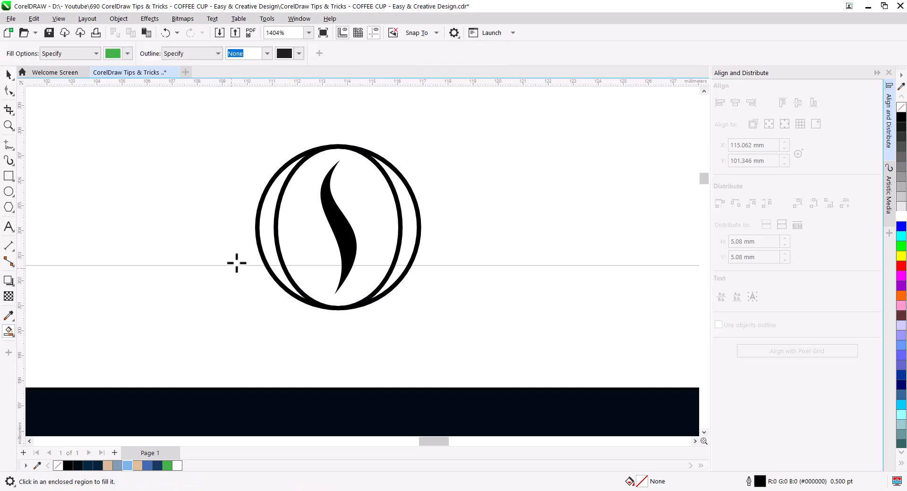
click(265, 232)
click(414, 239)
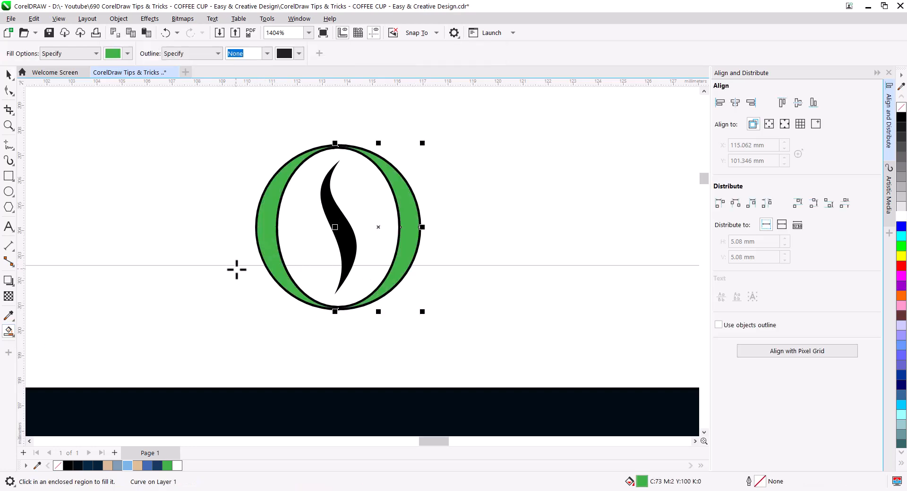
click(9, 76)
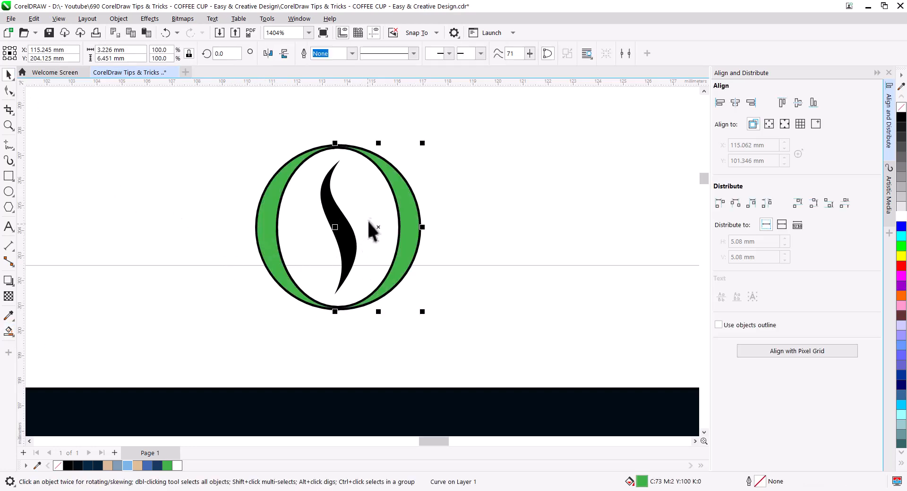
- Move the S-shape, ellipse and both green crescents about 9 mm right of the outer circle, and delete that circle
click(351, 230)
shift+click(378, 219)
shift+click(409, 239)
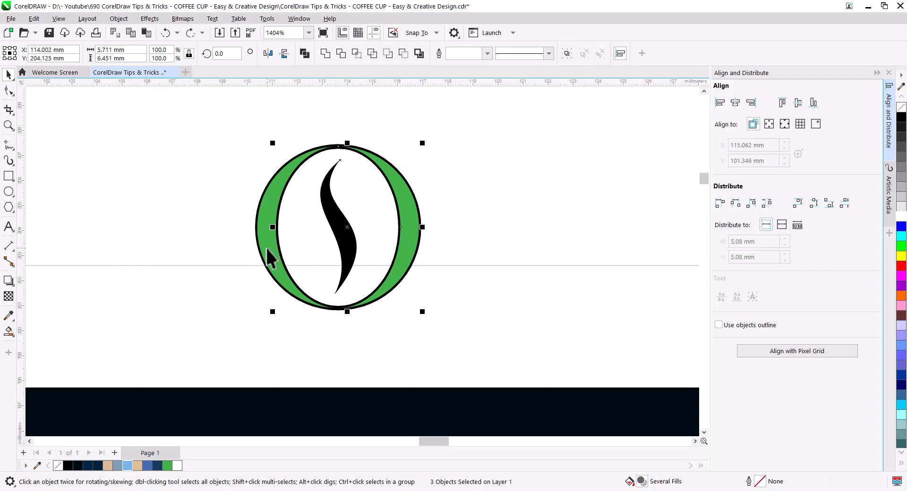
shift+click(270, 257)
drag(345, 240, 559, 246)
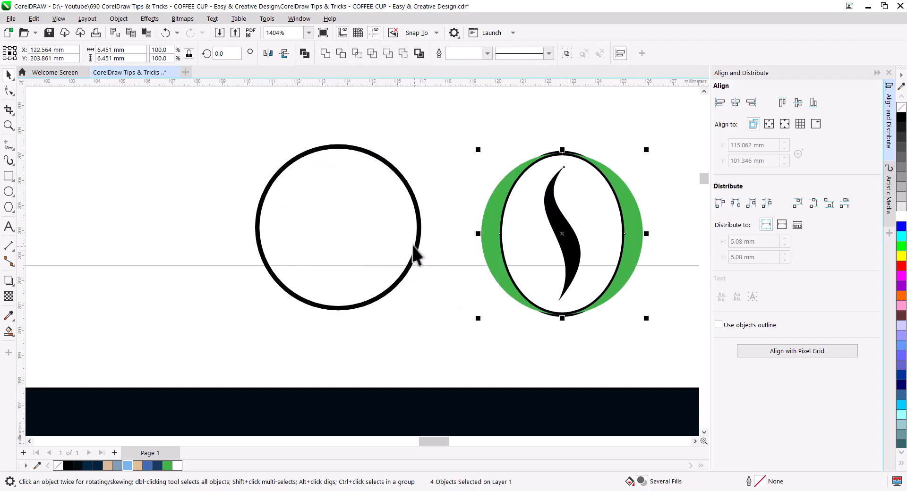
click(415, 250)
key(Delete)
- Fill the narrow ellipse with dark gray (#5D5E62)
key(h)
drag(517, 274, 380, 255)
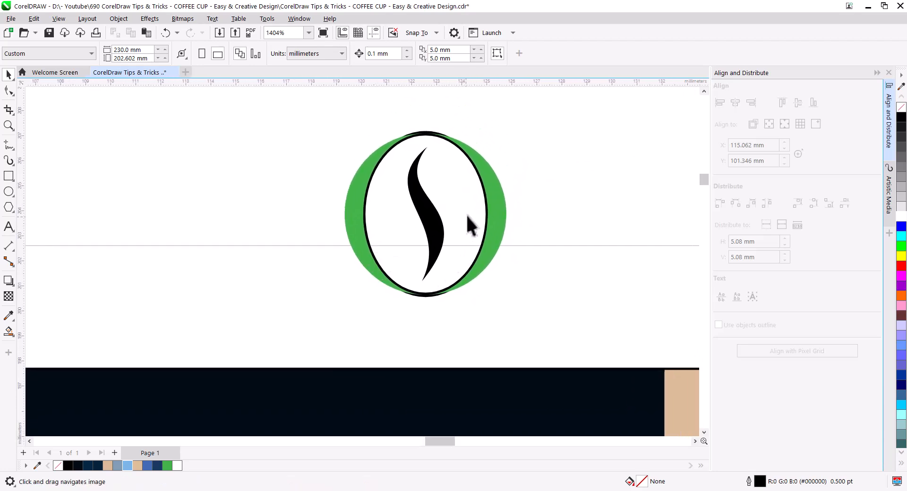
scroll(506, 287, down, 1)
click(505, 209)
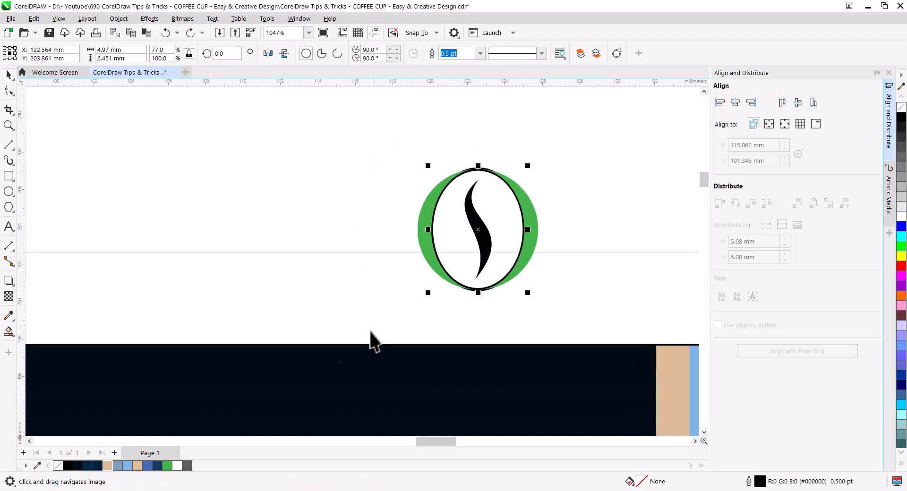
click(187, 466)
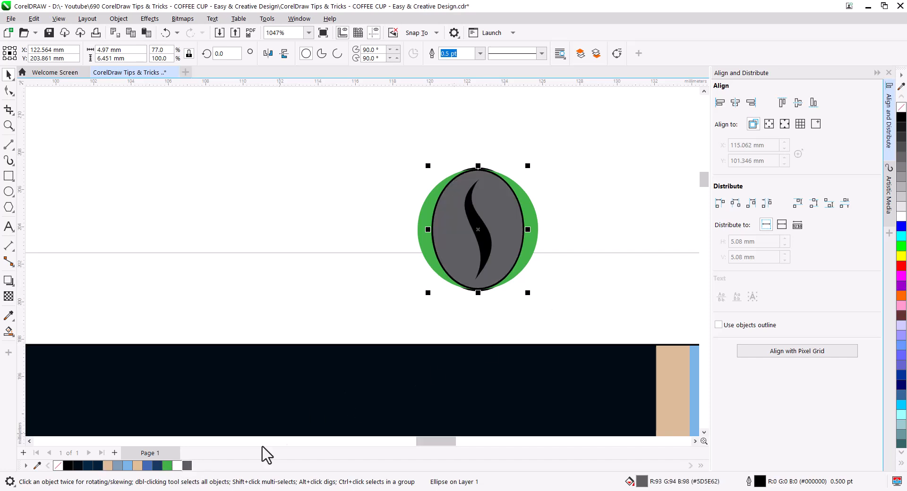
- Fill the S-shape and both crescents with light blue (#78B4E5) and remove the dark gray ellipse's outline
click(486, 239)
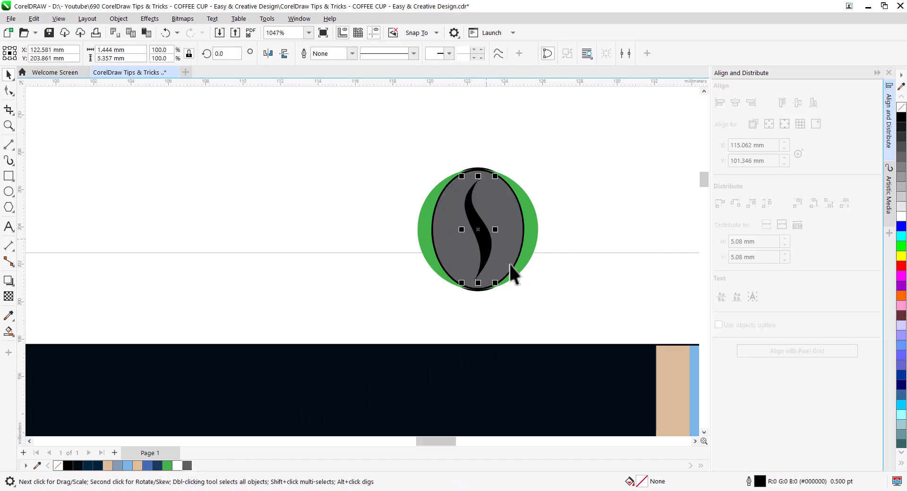
shift+click(421, 241)
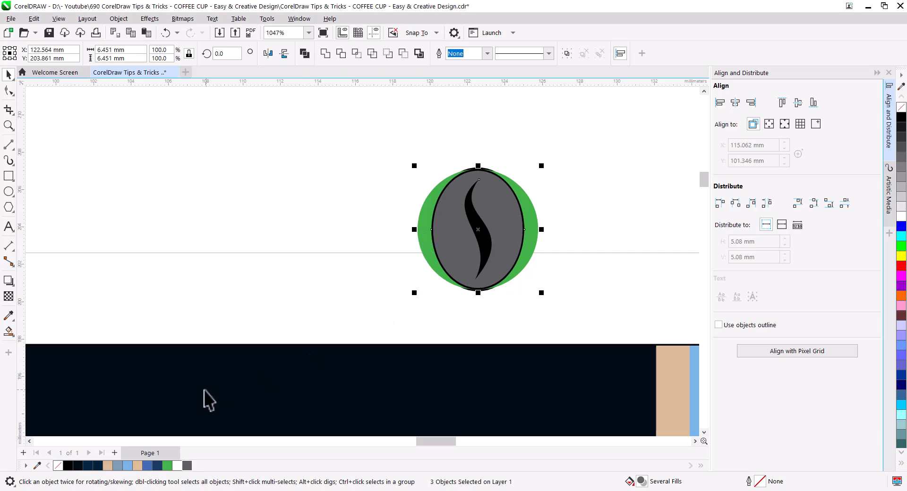
click(128, 466)
click(309, 316)
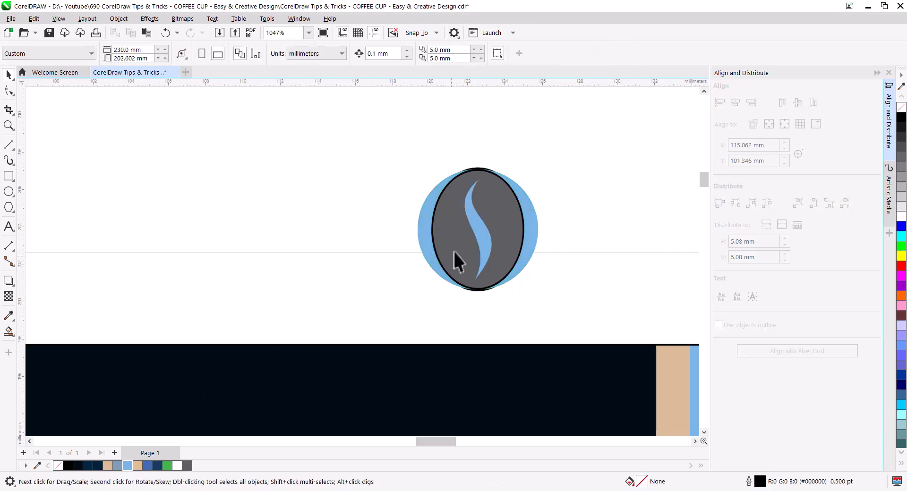
click(504, 202)
right_click(902, 107)
click(399, 166)
- Group the four coffee-bean shapes into one object
drag(574, 304, 570, 302)
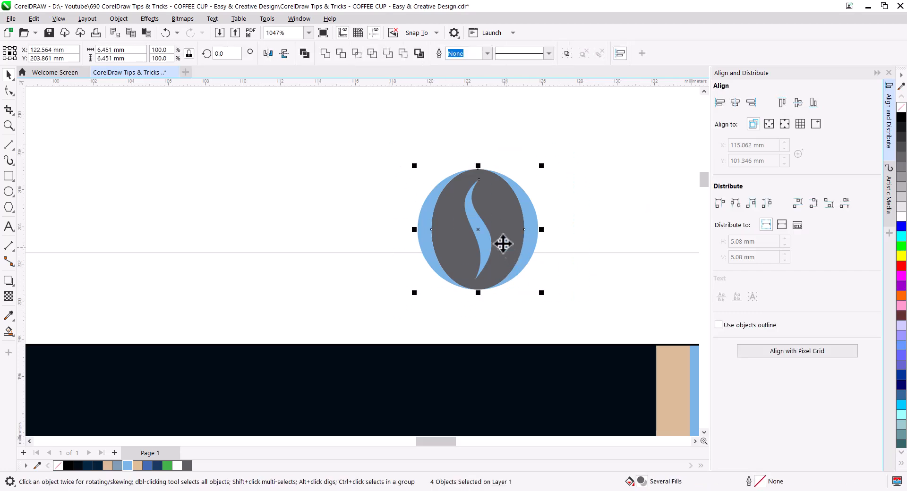
right_click(505, 228)
click(541, 231)
- Centre the coffee-bean icon horizontally on the dark panel, then place it above BRAND NAME at about 6.8 mm in size
scroll(429, 237, down, 5)
drag(444, 278, 478, 198)
scroll(478, 198, down, 2)
shift+click(452, 243)
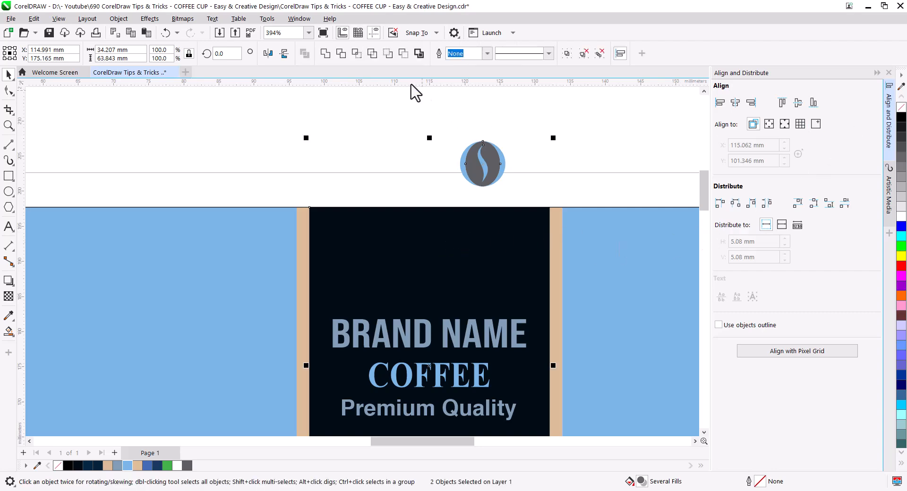
click(736, 101)
click(586, 134)
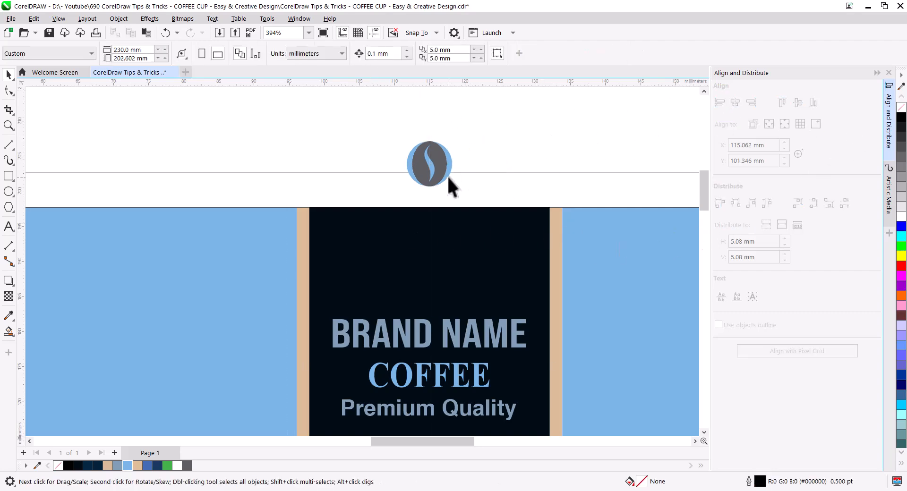
drag(443, 168, 447, 282)
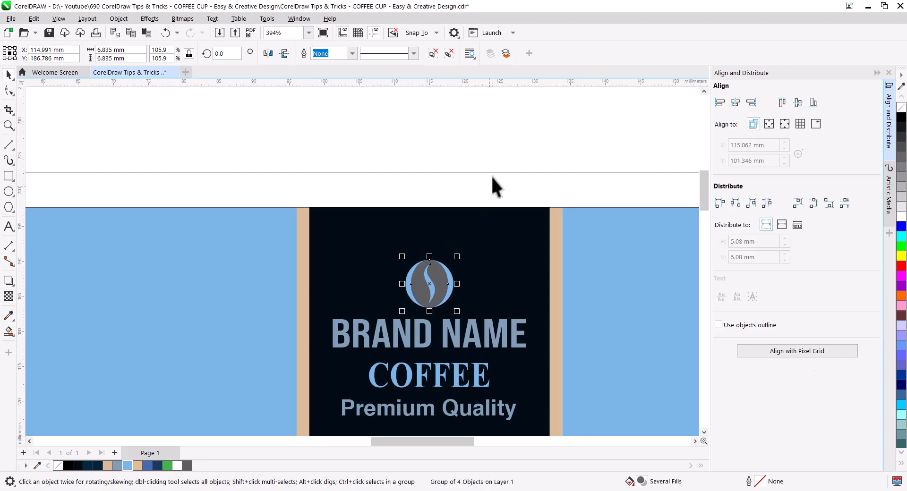
click(492, 192)
scroll(480, 270, up, 2)
drag(485, 306, 512, 192)
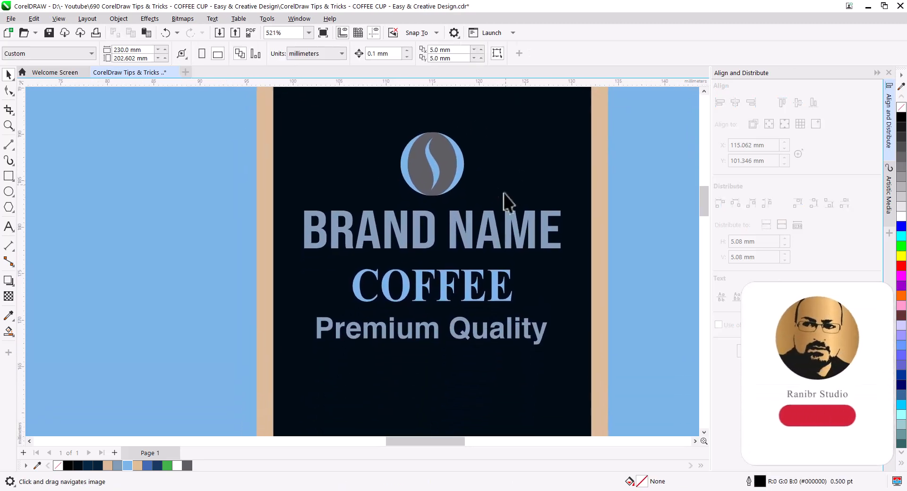
click(472, 237)
shift+click(475, 339)
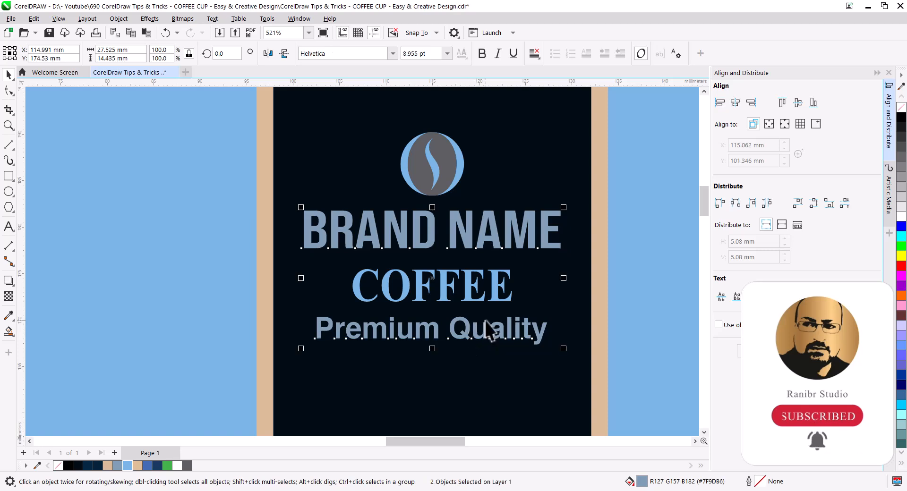
click(491, 301)
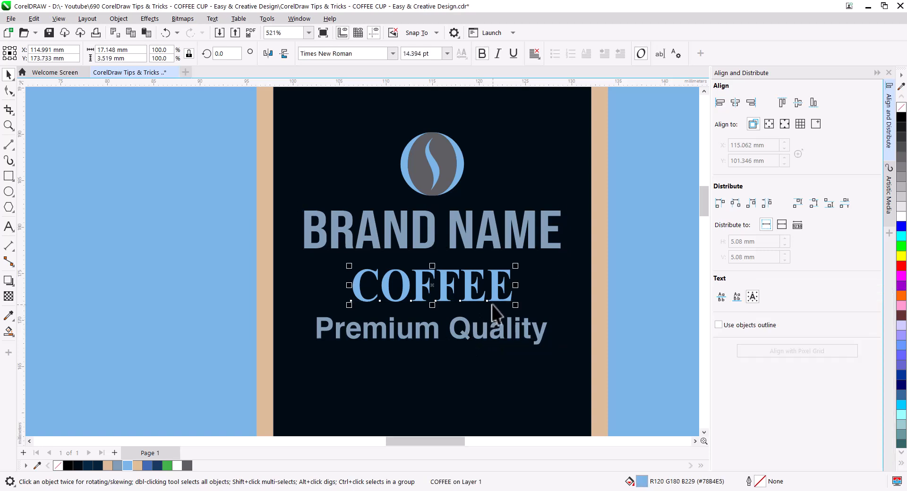
- Draw a horizontal line about 9.7 mm long to the left of the bean icon's lower part, outlined in light blue (#78B4E5)
click(9, 144)
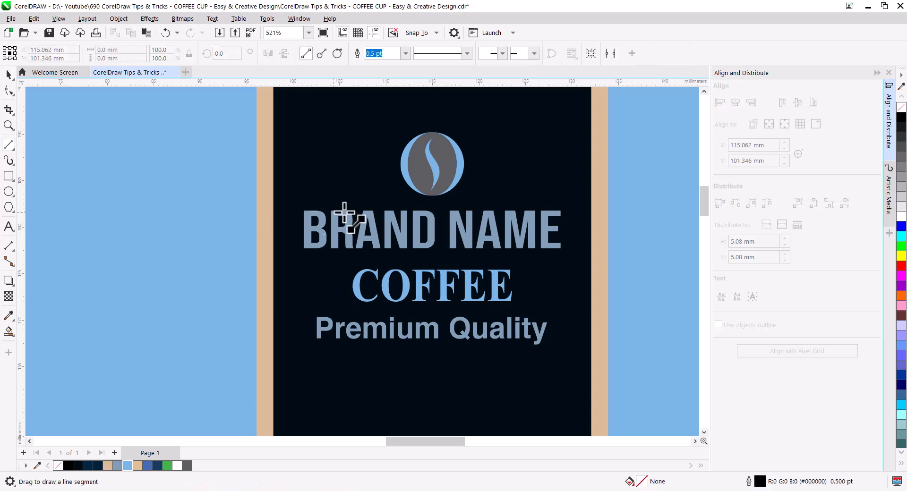
drag(401, 189, 302, 189)
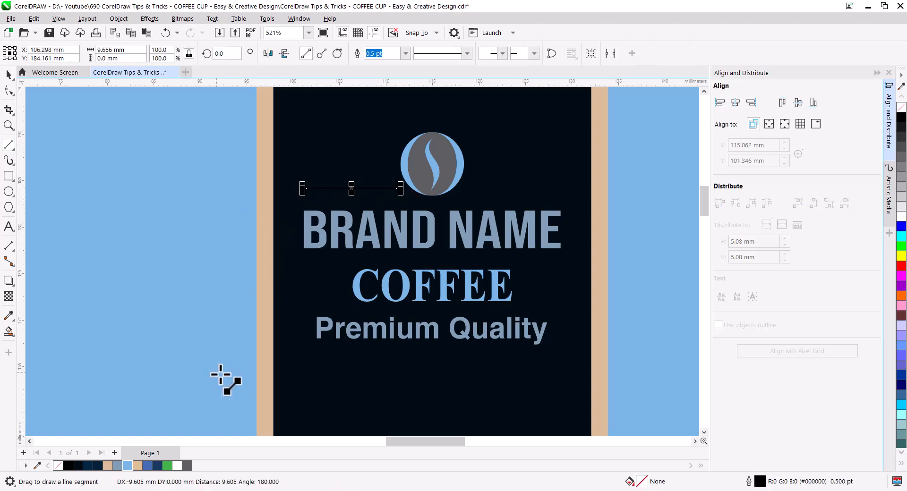
right_click(128, 466)
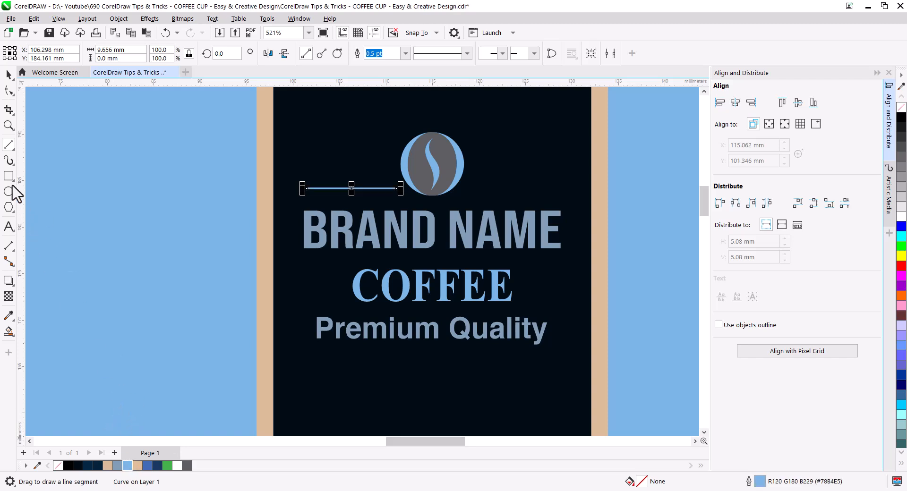
- Copy the light blue line to the right side of the bean icon and again below the word Quality
key(space)
drag(322, 189, 473, 194)
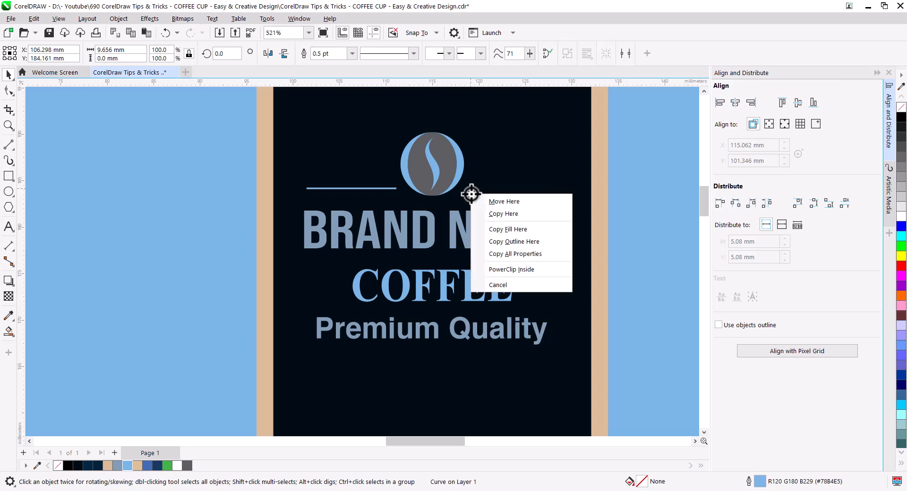
click(502, 217)
drag(496, 189, 480, 355)
click(503, 374)
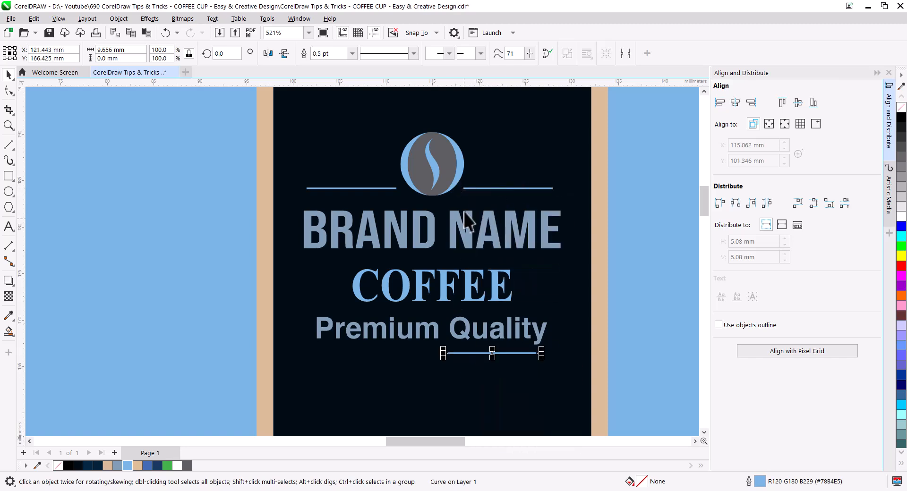
- Set the outline width of the two lines beside the bean icon to 1.0 pt
click(474, 189)
shift+click(383, 189)
click(487, 54)
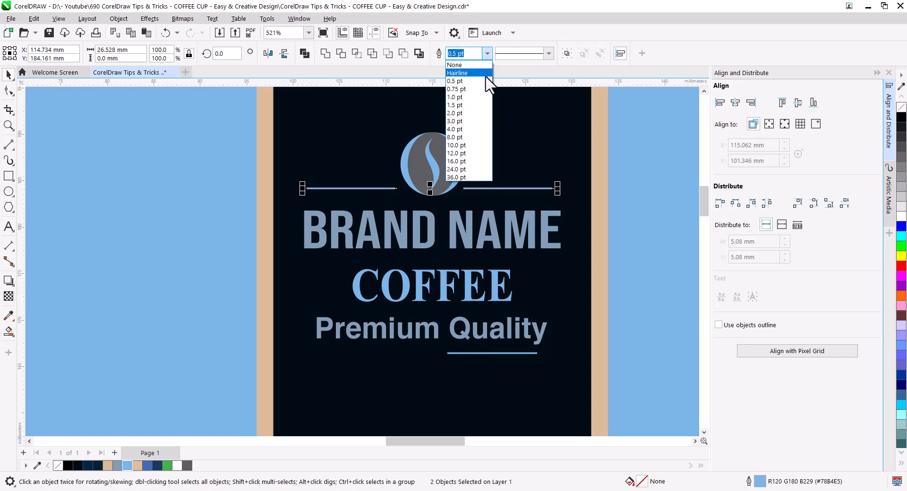
click(480, 105)
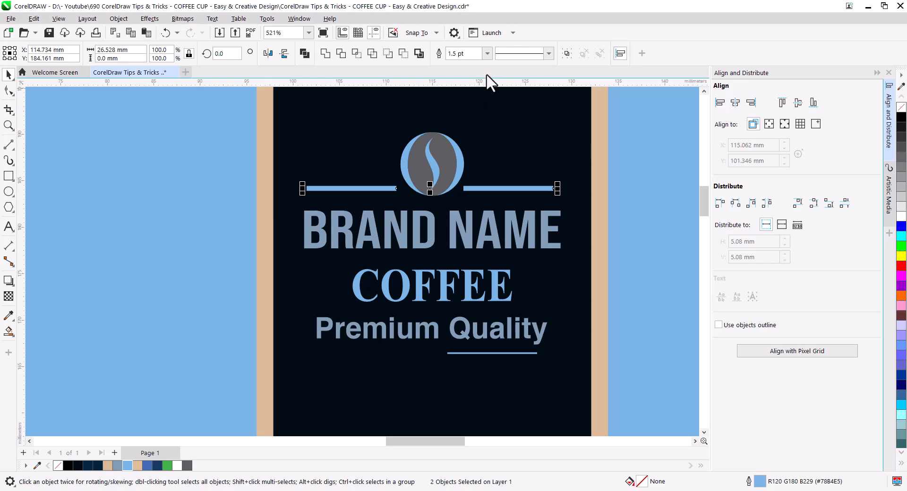
click(488, 54)
click(484, 96)
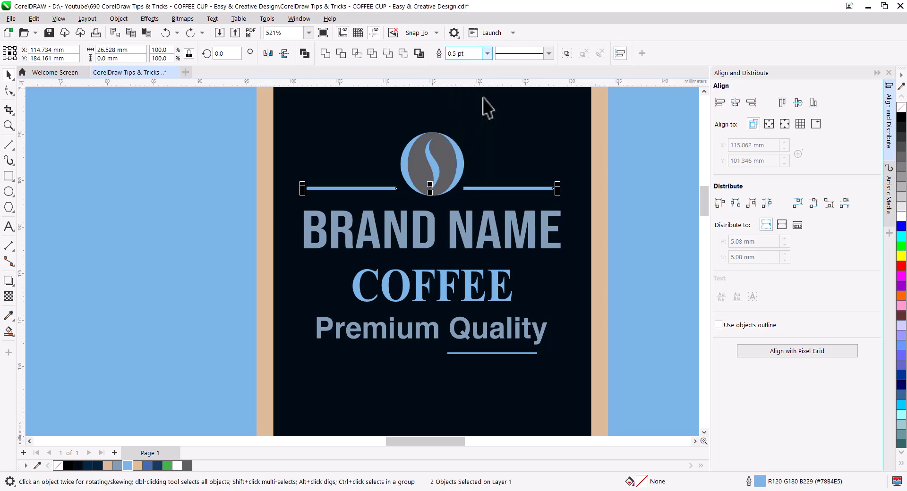
- Group the two lines beside the bean icon and centre them horizontally on the BRAND NAME text
right_click(369, 191)
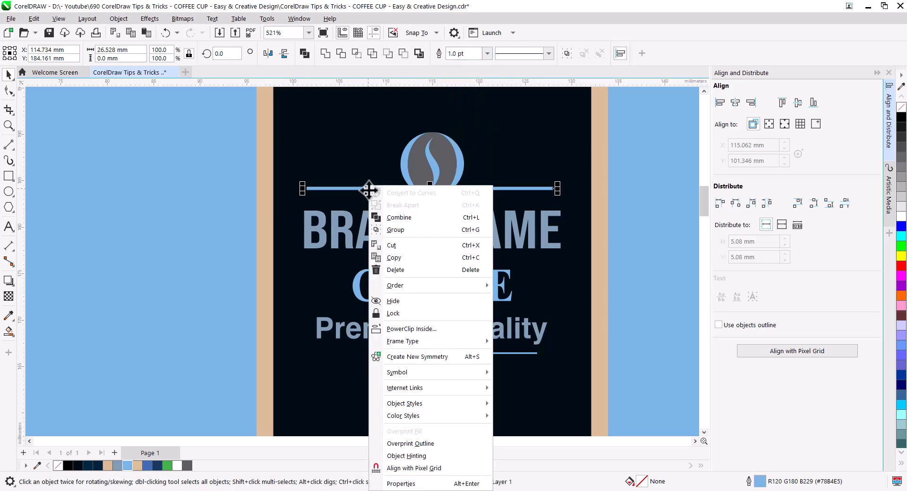
click(396, 228)
shift+click(411, 233)
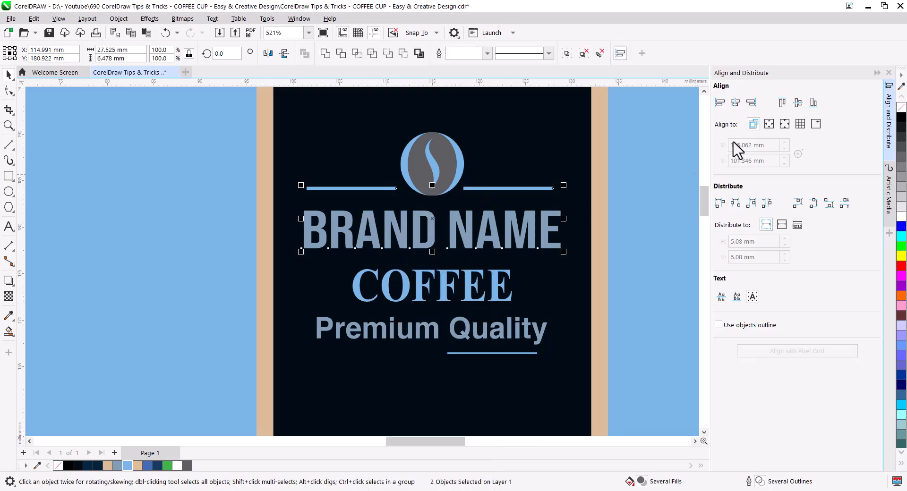
click(736, 104)
- Copy the thin line under Premium Quality to the left at the same height, leaving a small gap between the two
drag(477, 274, 477, 238)
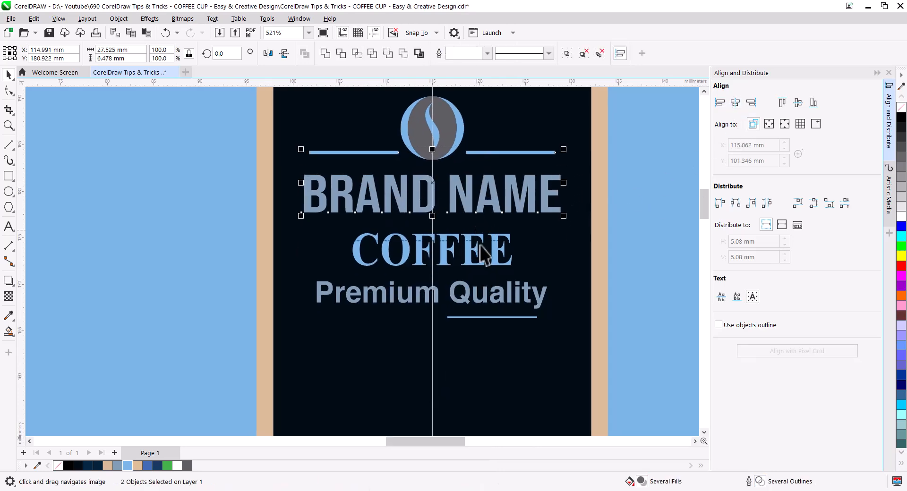
click(493, 319)
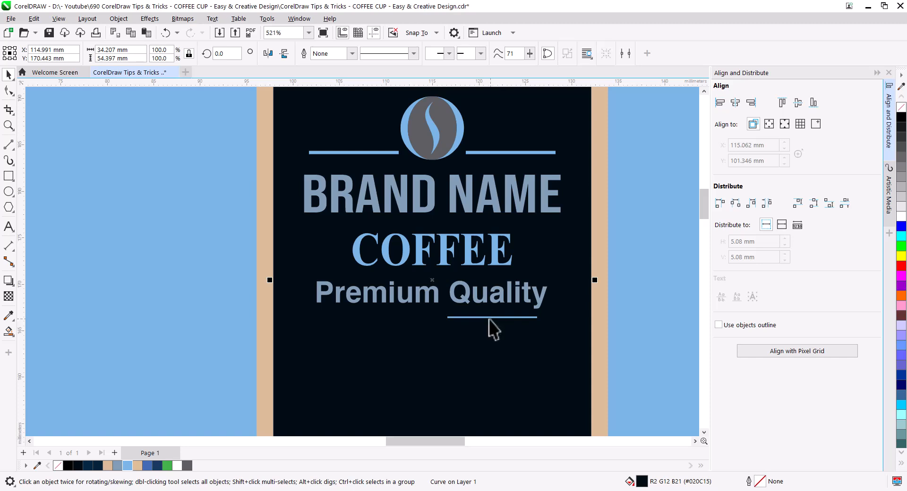
drag(488, 318, 391, 322)
click(429, 344)
- Draw a circle about 0.46 mm across in the gap between the lower lines, filled light blue (#78B4E5) without an outline
scroll(427, 332, up, 5)
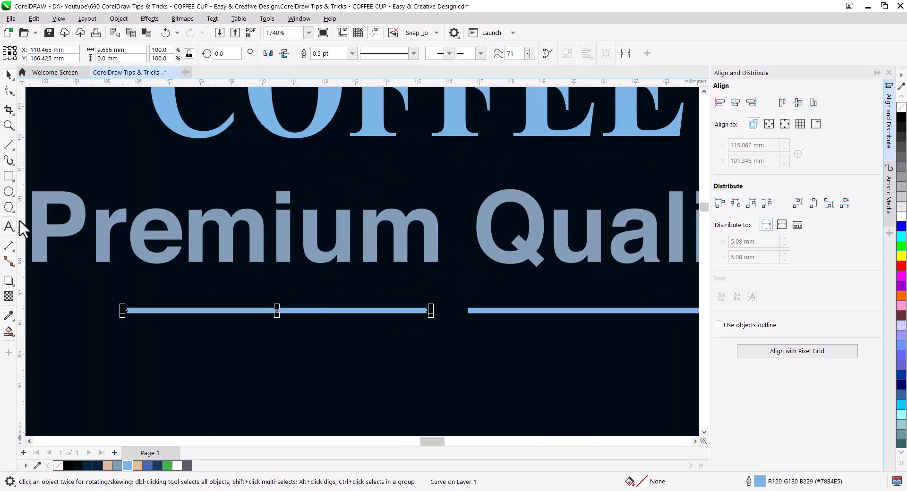
click(8, 191)
drag(444, 303, 456, 316)
click(8, 75)
click(128, 466)
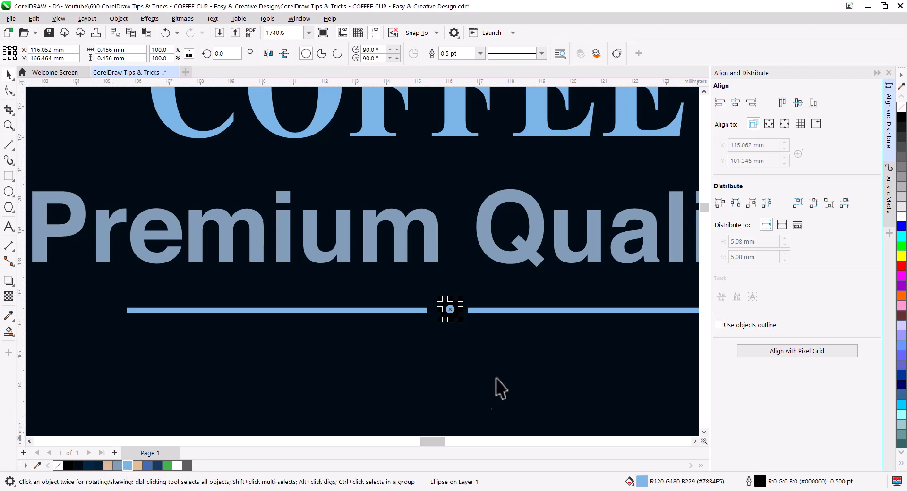
right_click(901, 107)
- Align the small circle's vertical centre with the lower right line
shift+click(497, 311)
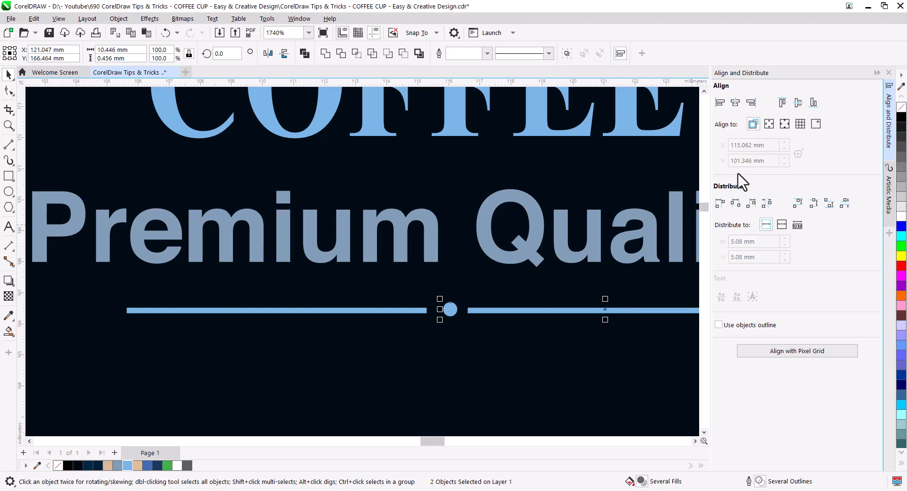
click(797, 103)
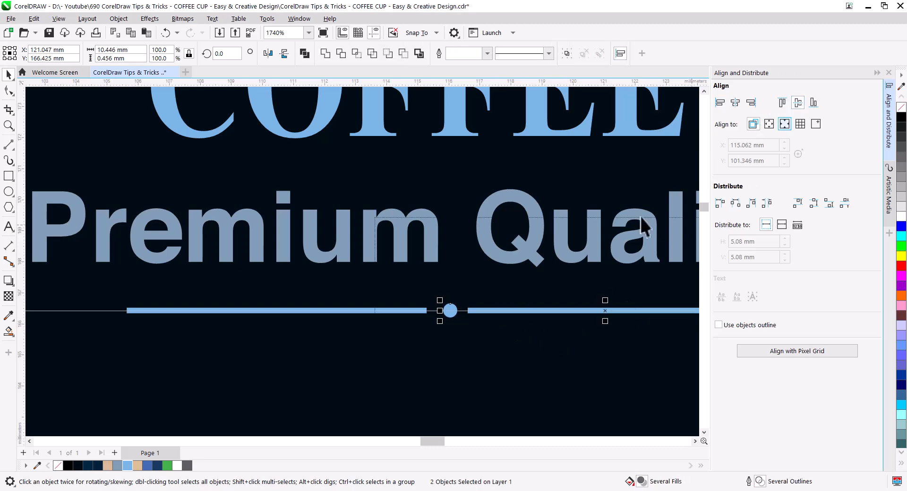
click(449, 294)
- Group the two lower lines, then centre that group and the small circle horizontally on the Premium Quality text
click(472, 313)
click(386, 311)
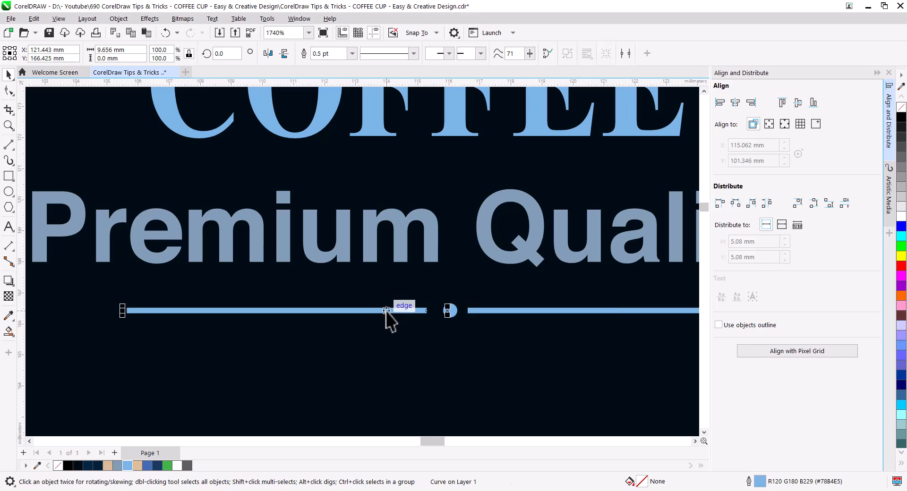
right_click(386, 311)
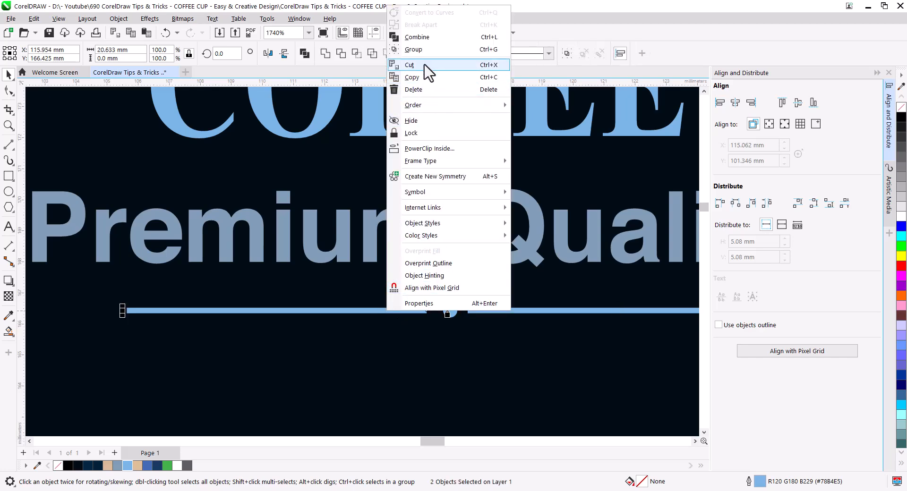
click(423, 49)
shift+click(453, 311)
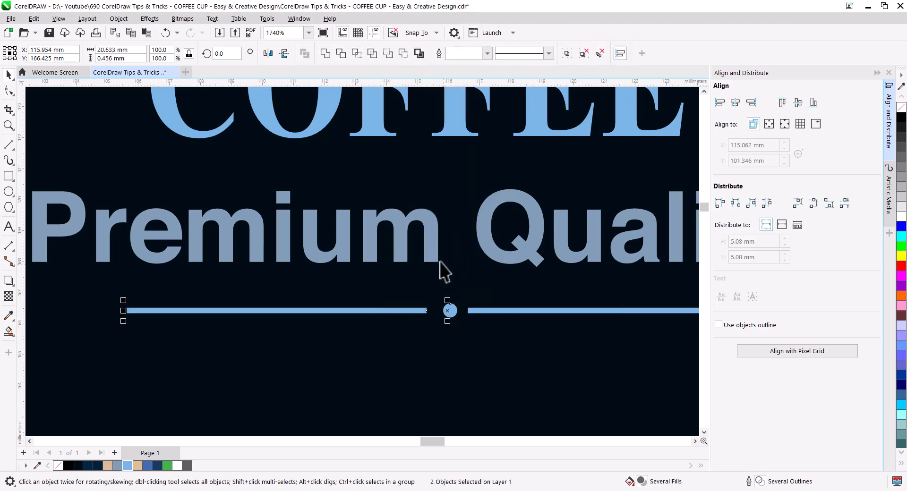
shift+click(432, 245)
click(735, 102)
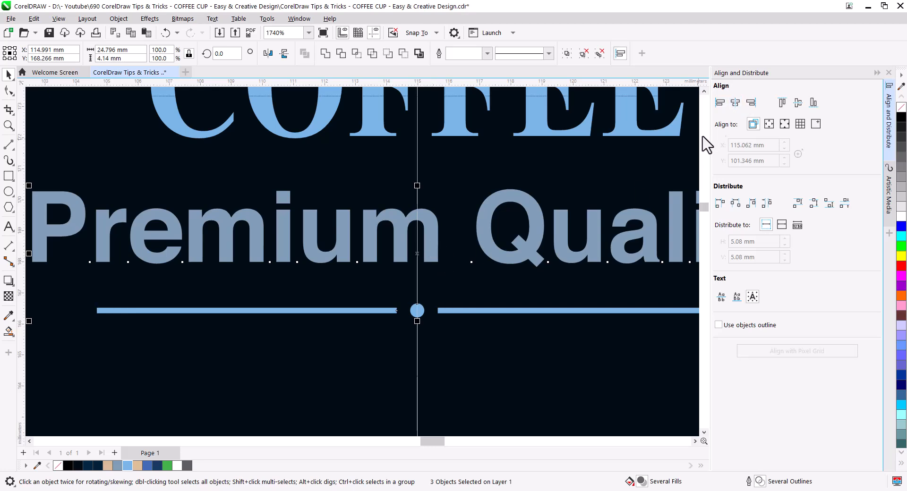
scroll(491, 215, down, 10)
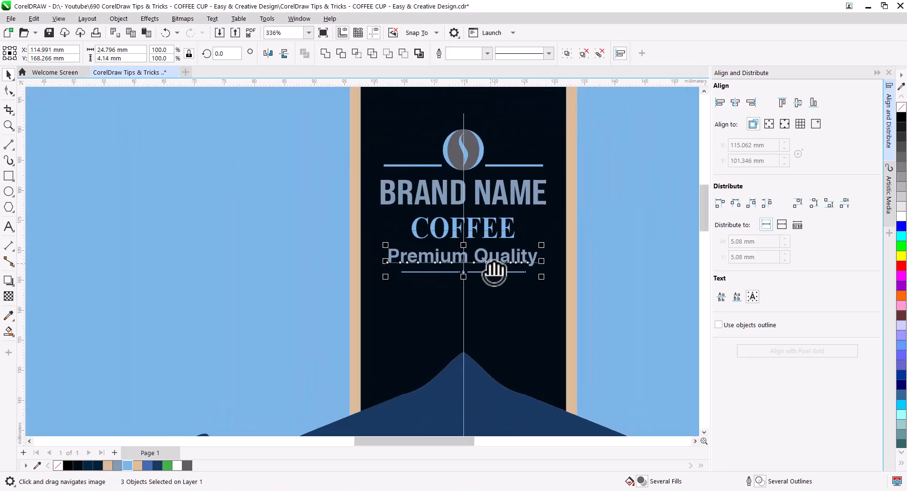
click(508, 120)
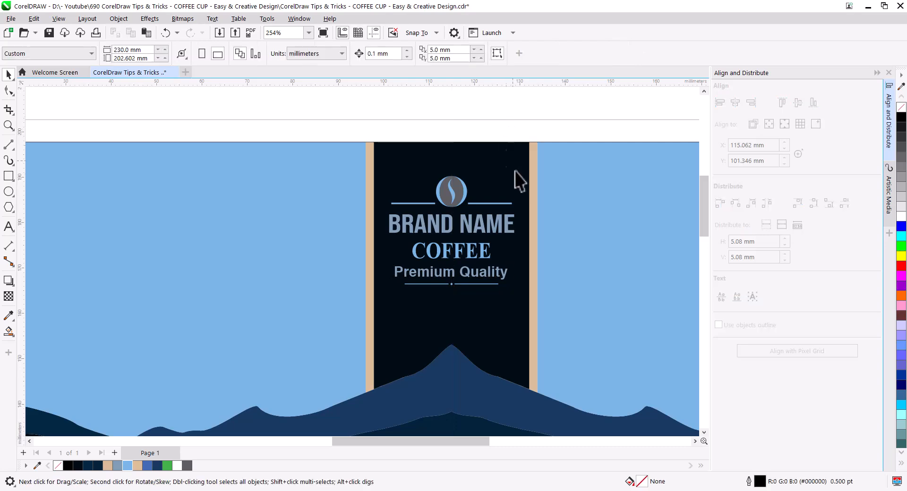
- Narrow both tan strips beside the dark panel to 50% width (0.9 mm), keeping their inner edges against the panel
scroll(543, 231, up, 2)
click(529, 234)
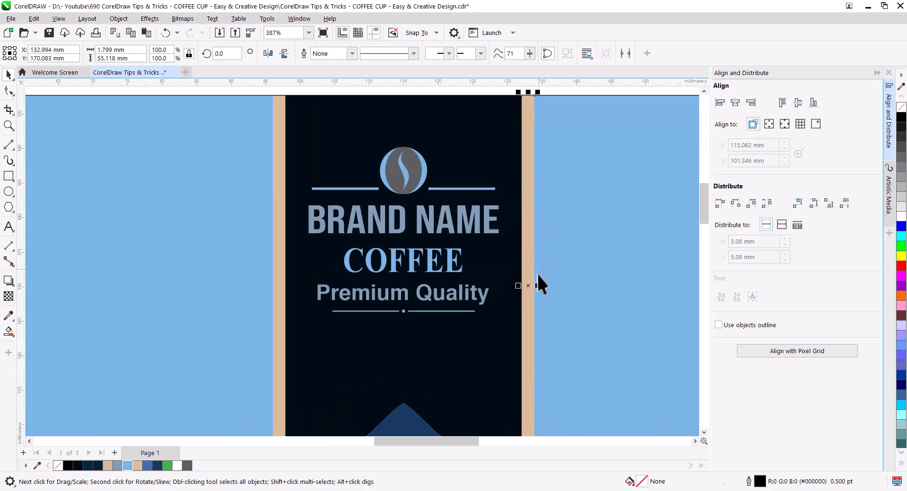
drag(539, 286, 527, 288)
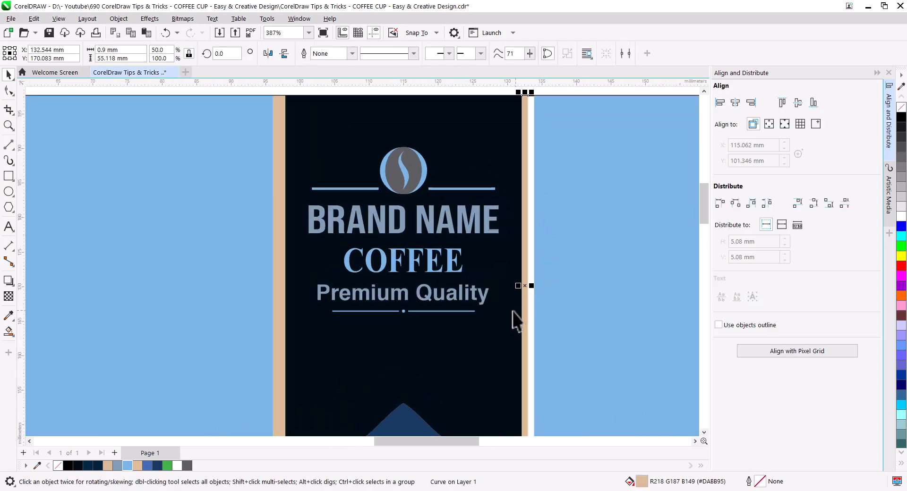
click(276, 279)
drag(267, 286, 275, 285)
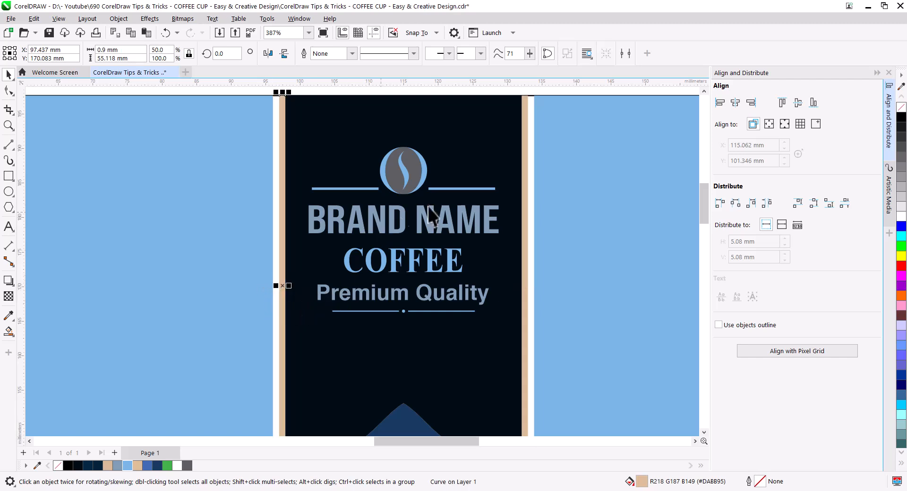
- Delete the two light blue sky panels on either side of the central dark panel
click(547, 250)
key(Delete)
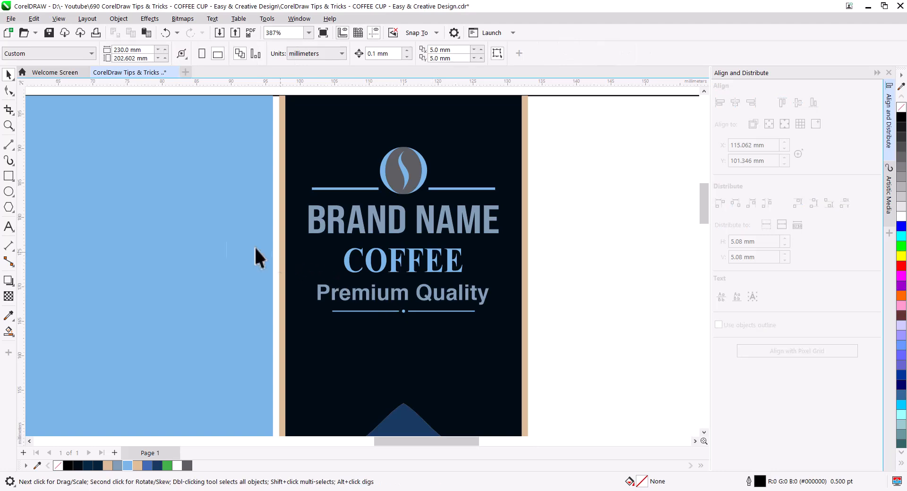
click(269, 265)
key(Delete)
scroll(379, 264, down, 3)
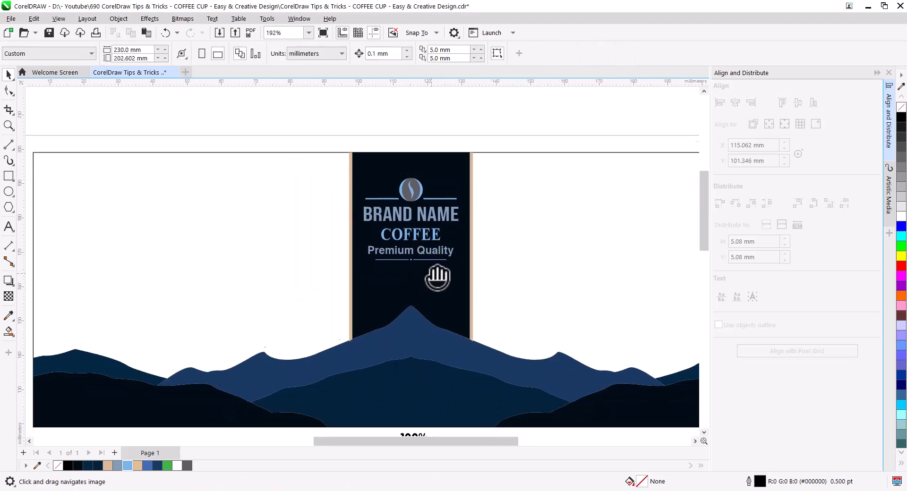
- Rebuild both sky areas beside the dark panel with Smart Fill and fill them light blue
click(8, 332)
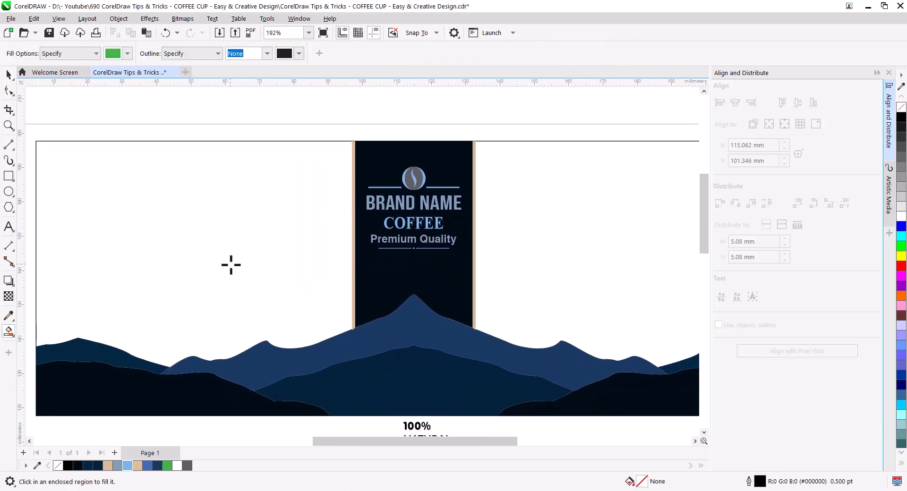
click(228, 263)
click(573, 245)
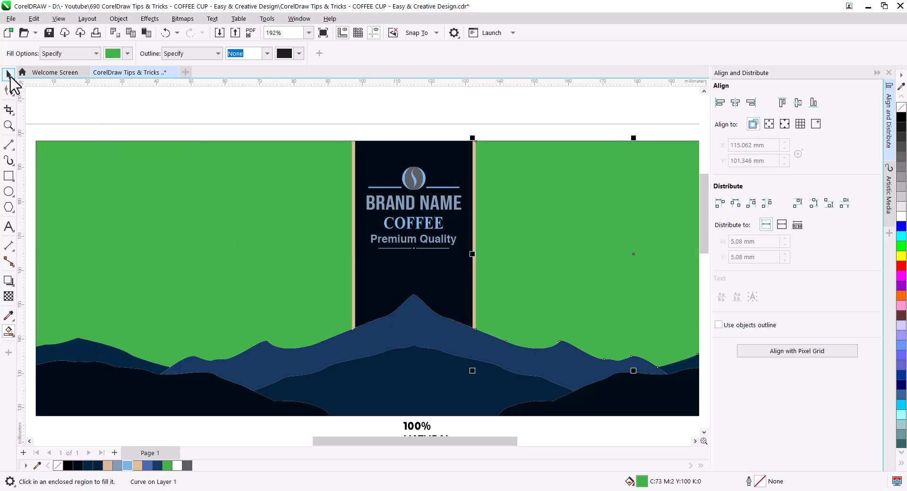
click(8, 75)
shift+click(151, 204)
click(127, 466)
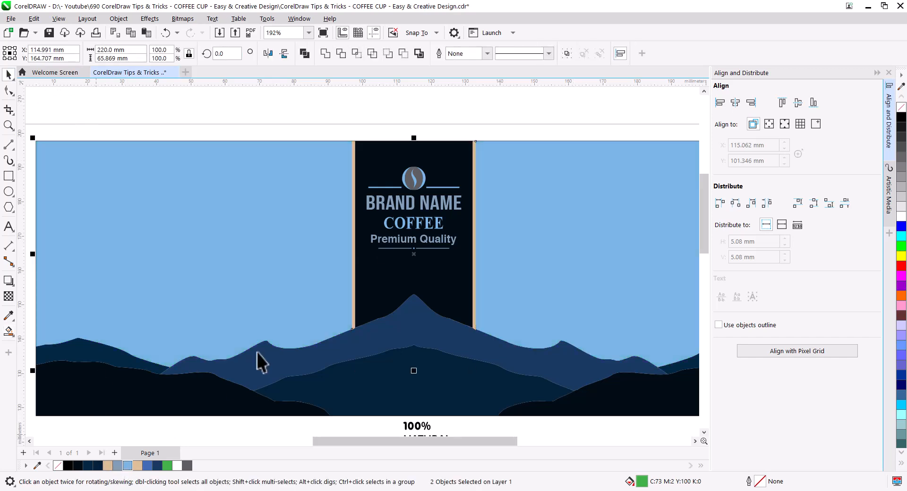
click(489, 115)
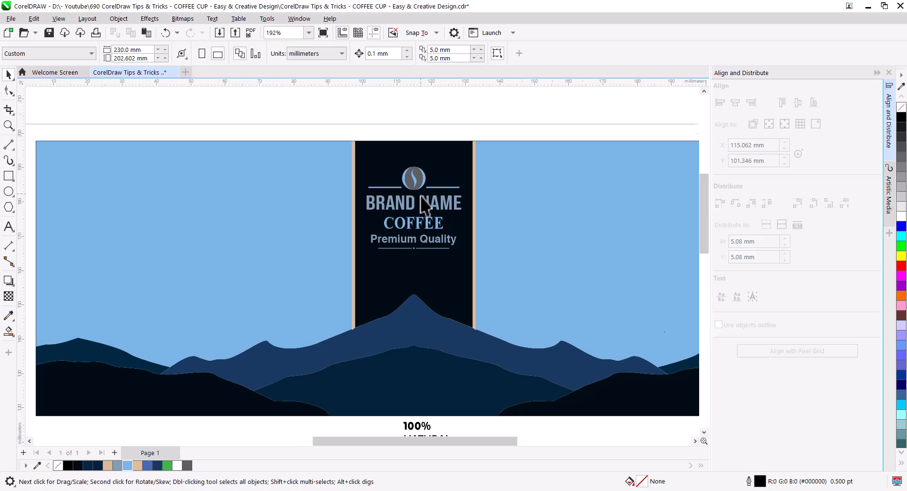
- Move the 100% NATURAL COFFEE text from below the artwork onto the central dark mountain
scroll(421, 195, down, 1)
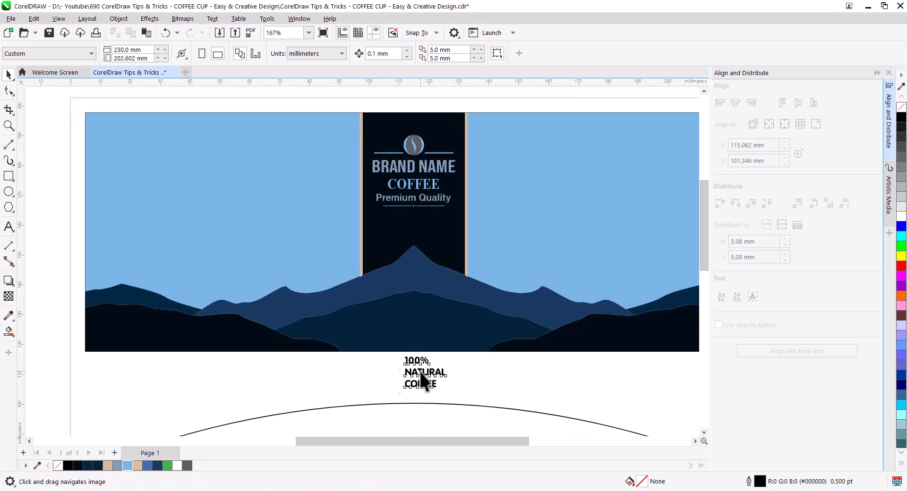
click(421, 373)
drag(421, 373, 416, 328)
scroll(420, 340, up, 3)
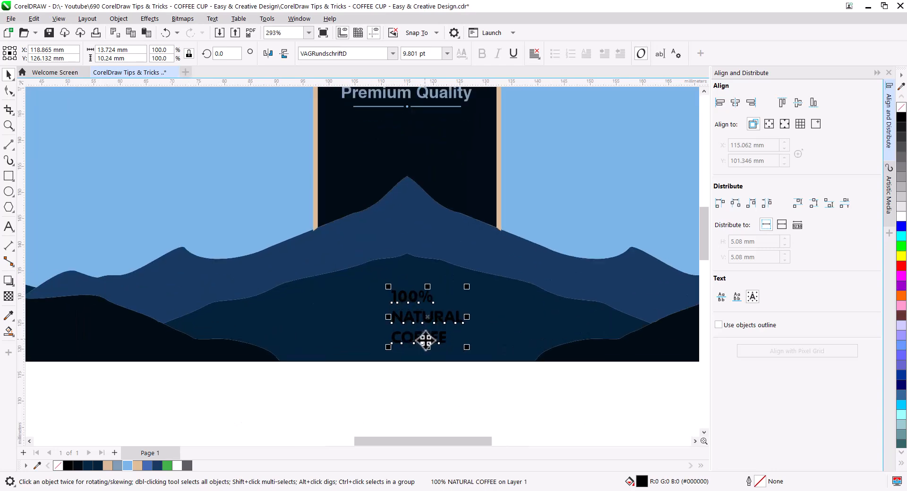
scroll(425, 339, up, 4)
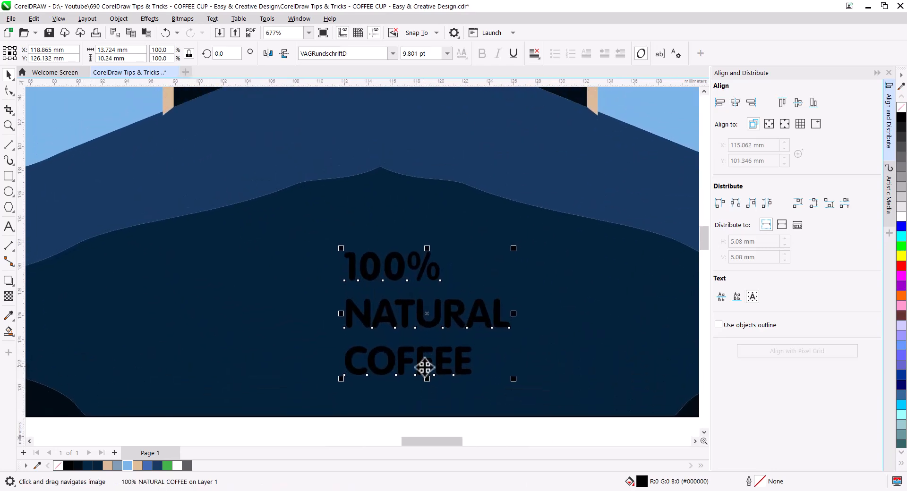
- Centre-align the lines of the 100% NATURAL COFFEE text and centre it horizontally on the dark mountain shape
click(535, 54)
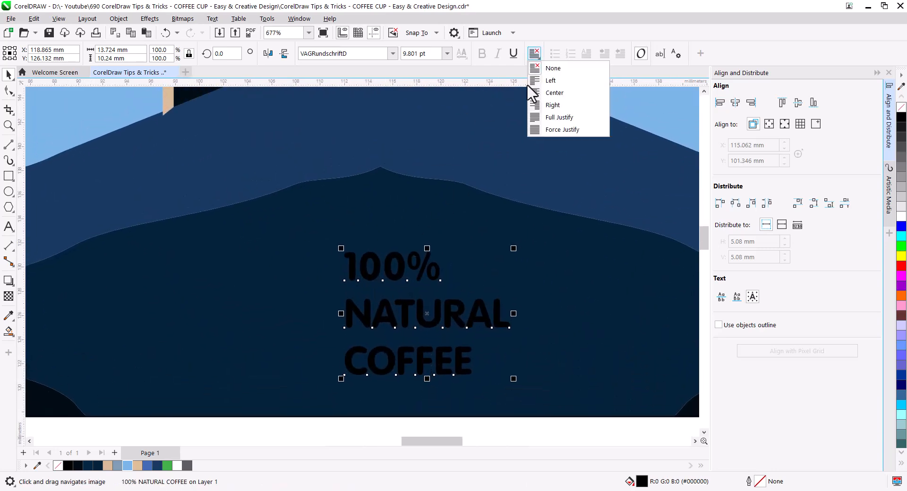
click(554, 93)
shift+click(516, 224)
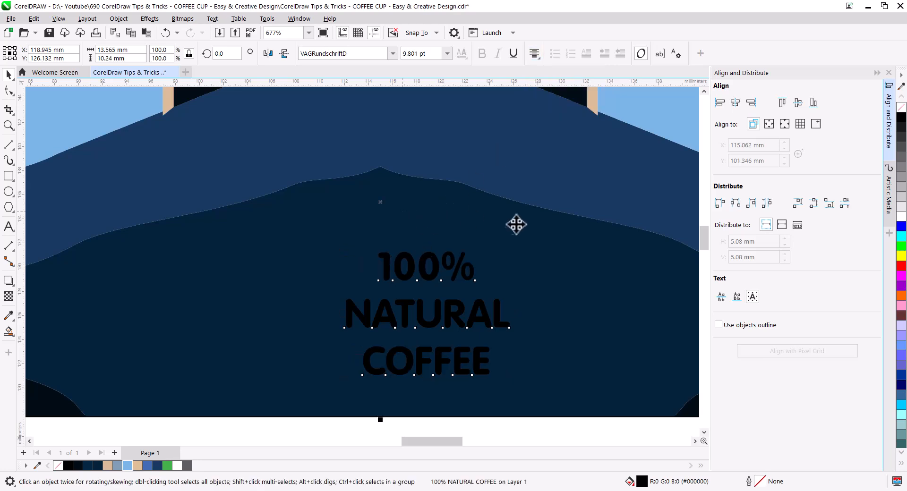
click(736, 103)
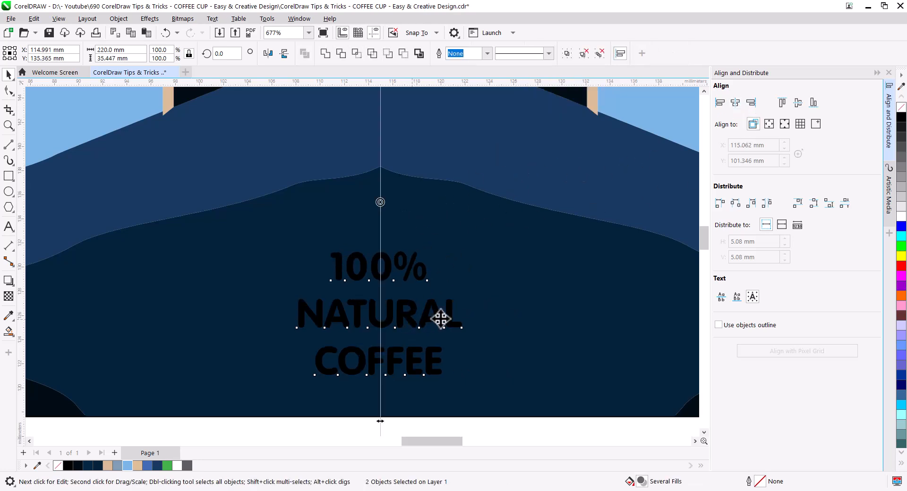
key(Escape)
- Break the 100% NATURAL COFFEE text apart into three separate lines
click(406, 318)
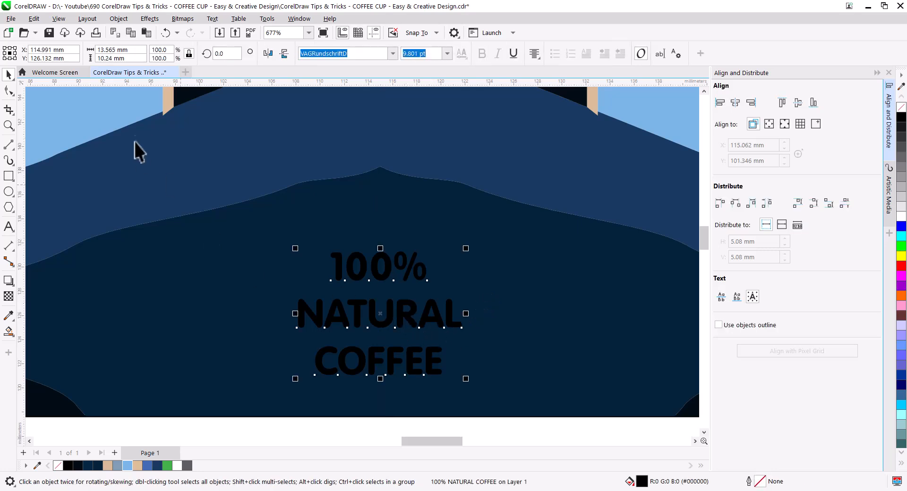
click(109, 19)
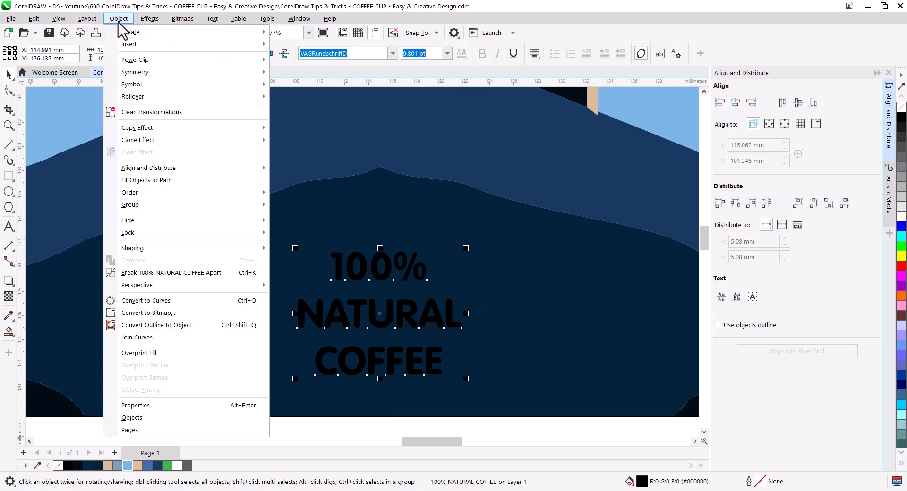
click(175, 276)
click(428, 313)
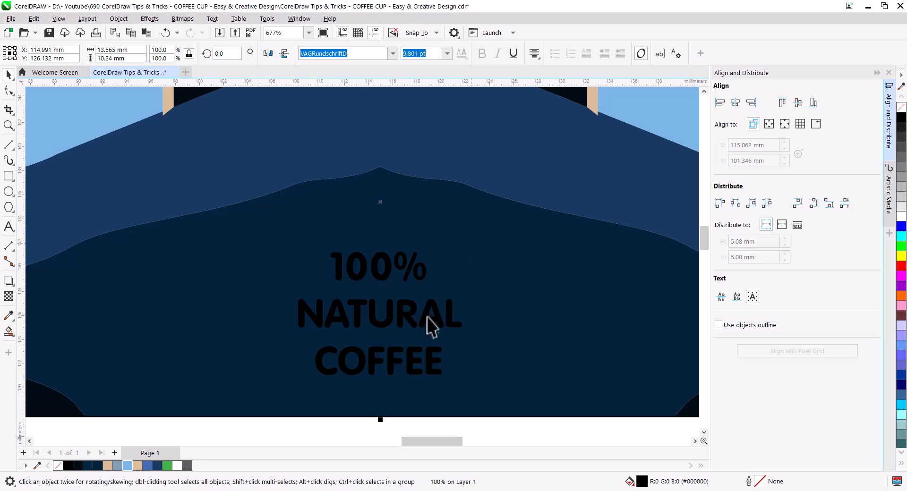
- Enlarge 100% to about the width of COFFEE and move NATURAL up close beneath it
click(414, 273)
drag(429, 282, 436, 318)
click(436, 323)
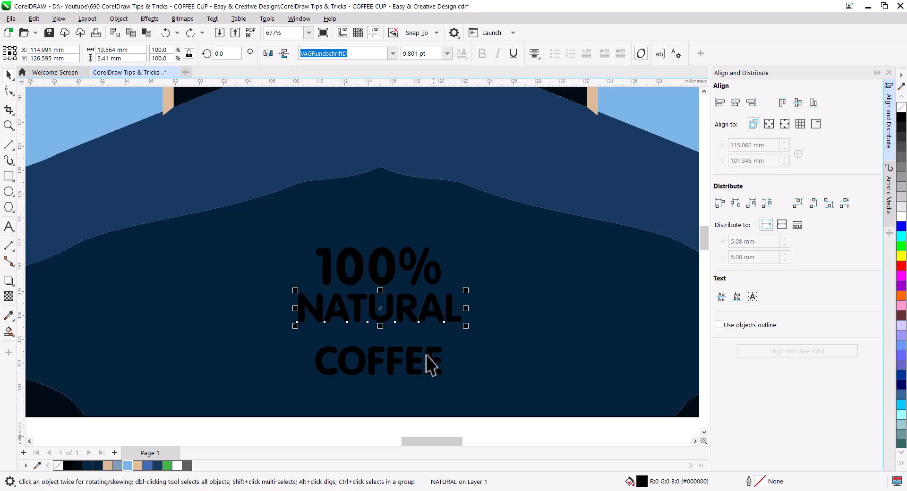
- Move COFFEE up beneath NATURAL and widen its letter spacing to match the width of NATURAL
drag(417, 364, 479, 375)
click(9, 90)
click(9, 74)
- Scale the three lines of 100% NATURAL COFFEE together to about 11.9 mm wide and fill them tan
scroll(355, 228, down, 3)
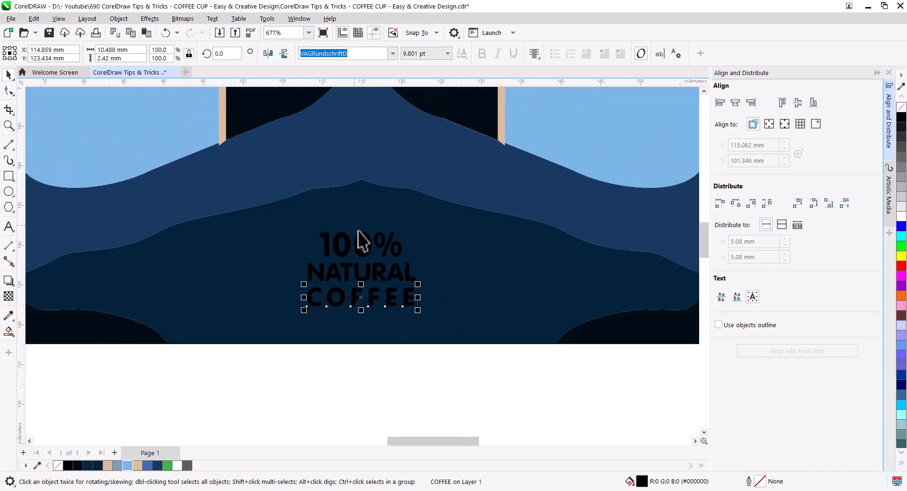
drag(411, 341, 311, 222)
drag(402, 287, 397, 283)
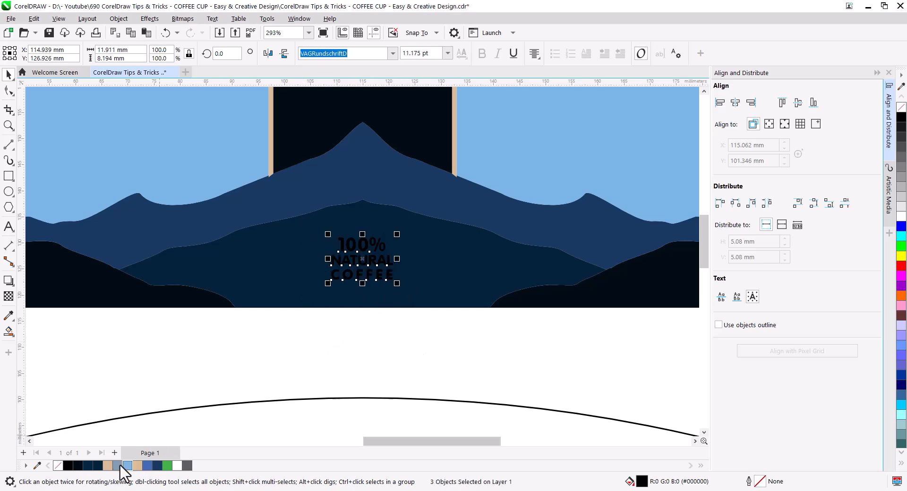
click(108, 465)
click(387, 335)
- Copy the entire flat wrap artwork onto the curved cup template below it
scroll(372, 259, down, 2)
scroll(391, 288, down, 2)
drag(405, 288, 416, 310)
scroll(333, 236, down, 1)
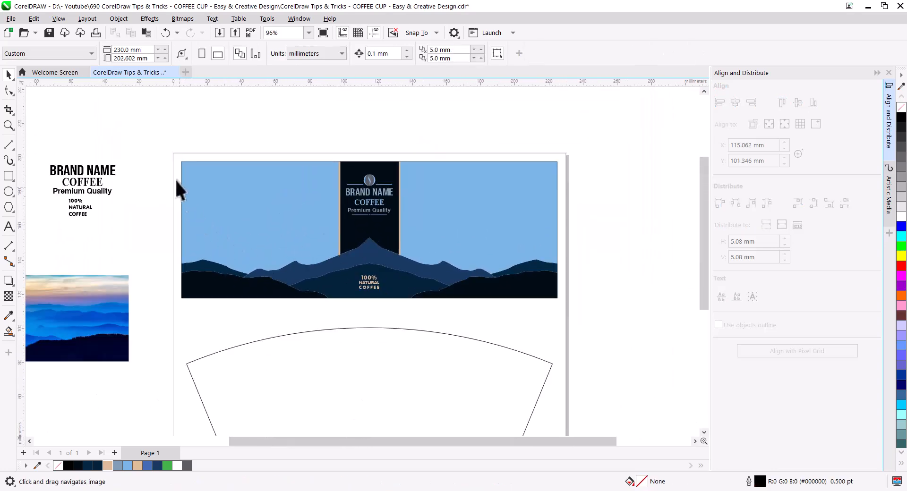
drag(585, 322, 584, 321)
drag(450, 190, 458, 356)
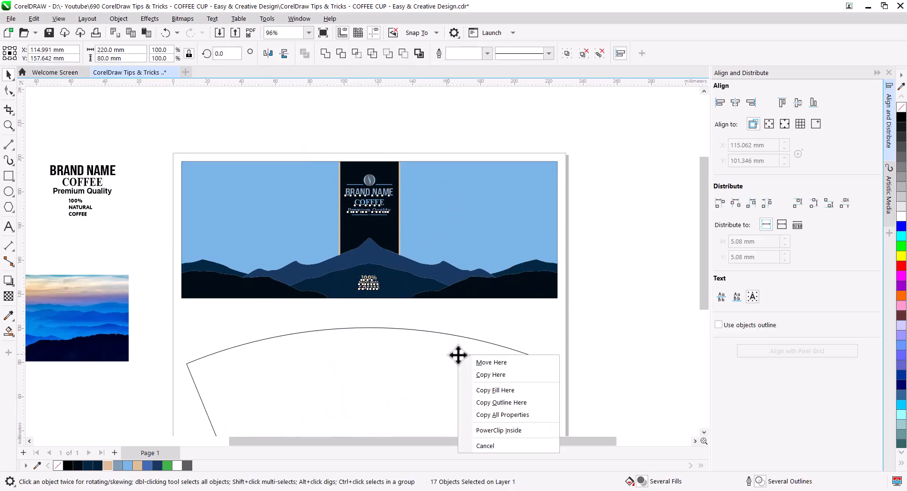
click(491, 375)
drag(543, 405, 557, 280)
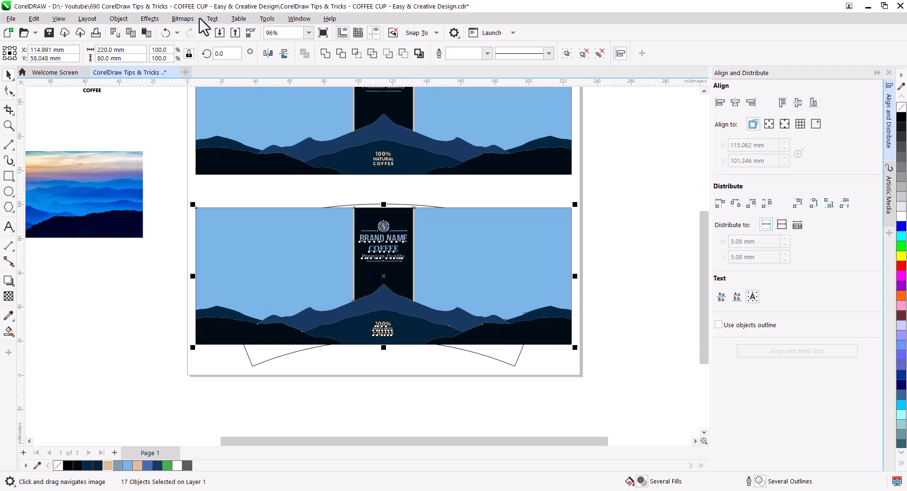
- Convert the copied artwork to a 300 dpi RGB Color (24-bit) bitmap with a transparent background
click(183, 18)
click(203, 33)
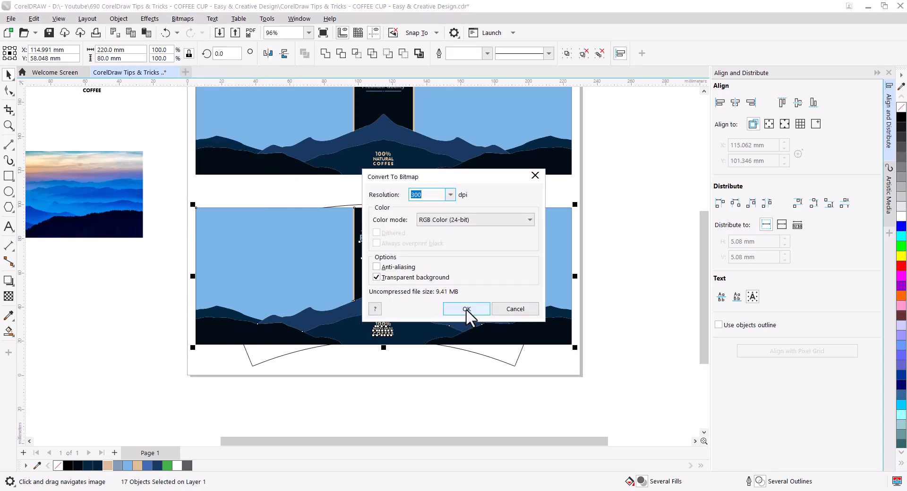
click(466, 309)
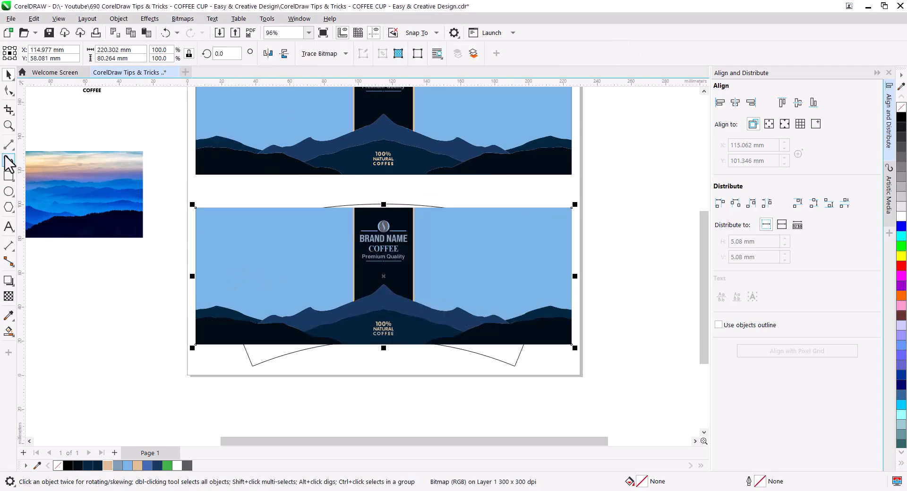
- Apply an unconstrained envelope to the bitmap, keeping only its four corner nodes and making its sides straight
drag(10, 282, 65, 332)
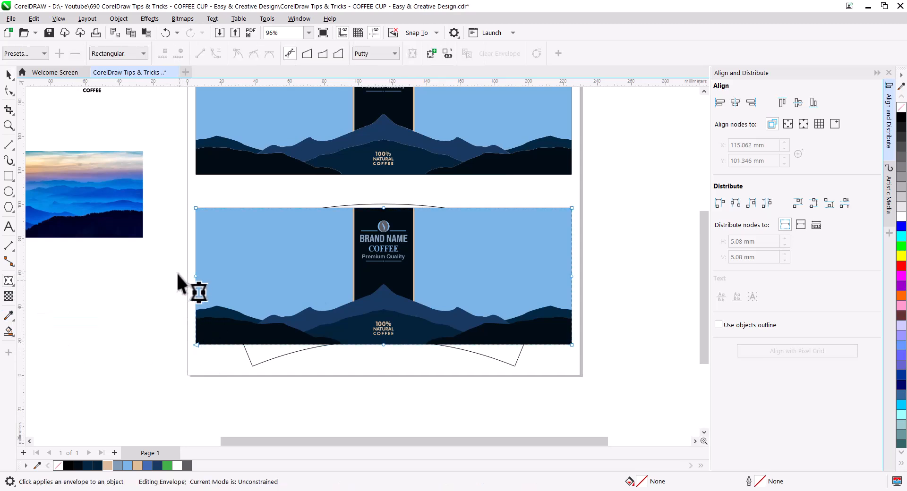
click(428, 386)
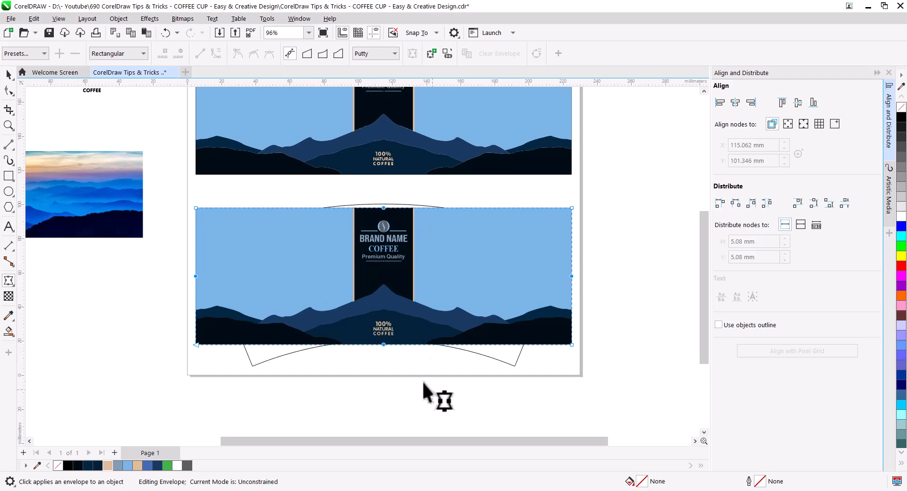
click(416, 377)
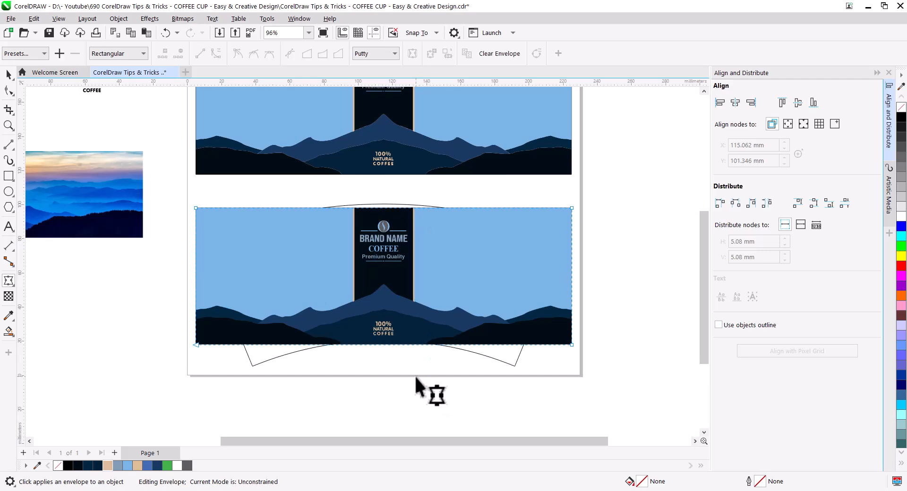
key(ctrl+z)
drag(175, 200, 586, 365)
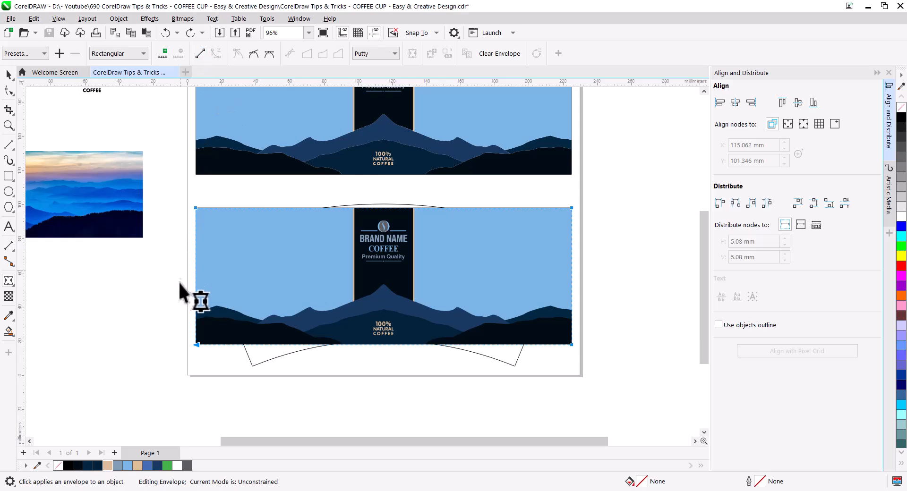
- Fit the envelope's four corner nodes to the corresponding corners of the curved cup template
click(197, 345)
drag(206, 348, 253, 364)
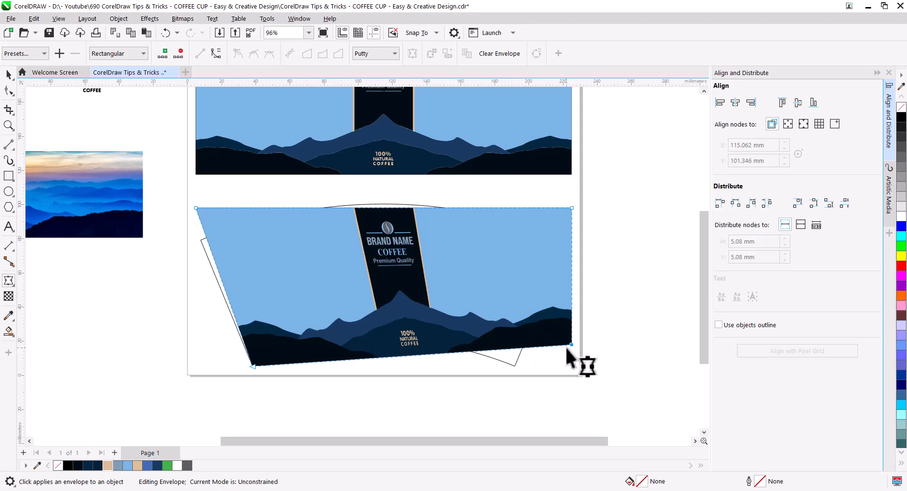
drag(571, 345, 515, 366)
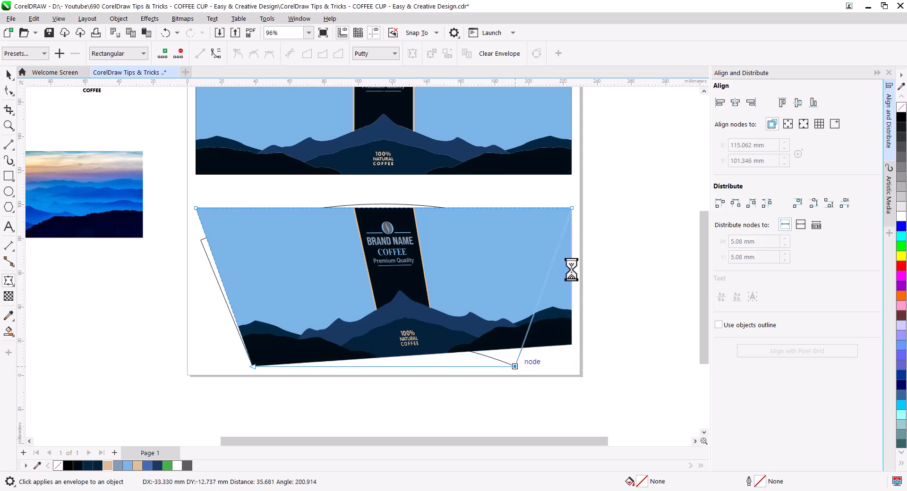
drag(571, 207, 567, 240)
drag(195, 207, 201, 240)
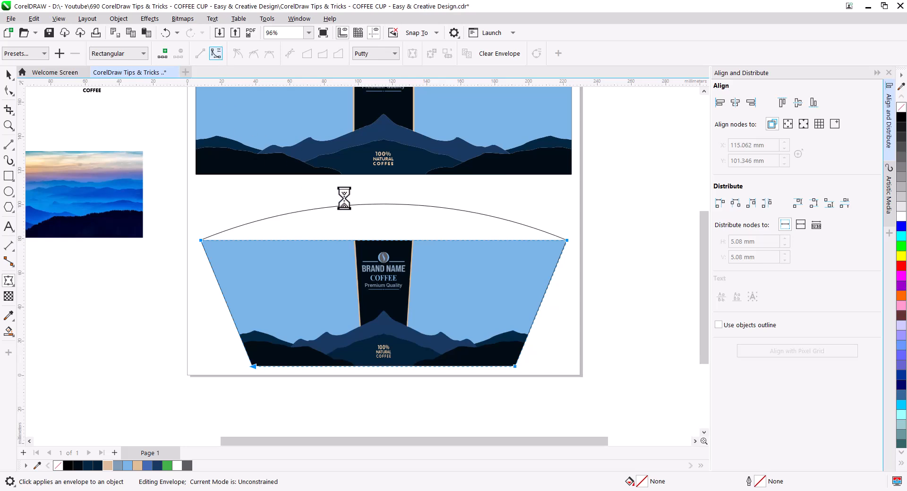
- Curve the envelope's upper and lower edges to follow the arcs of the cup template
drag(384, 242, 383, 209)
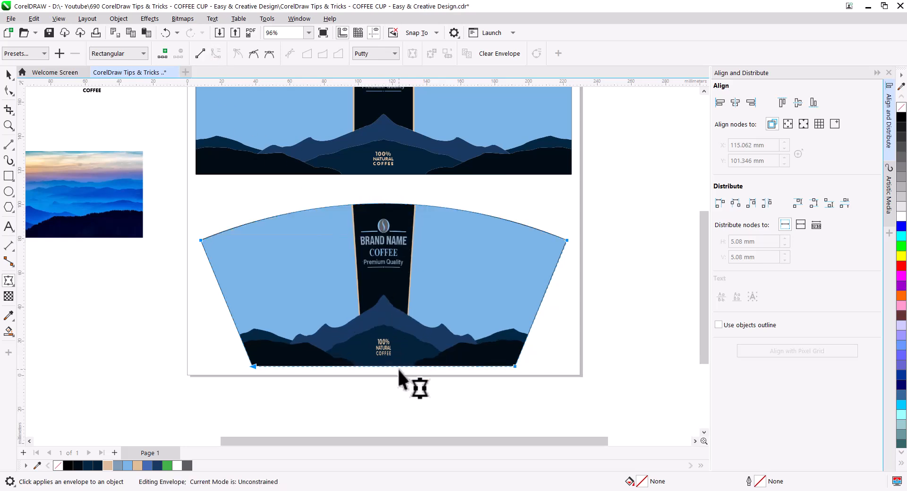
mouse_move(387, 364)
mouse_down()
mouse_move(388, 341)
mouse_move(383, 362)
mouse_up()
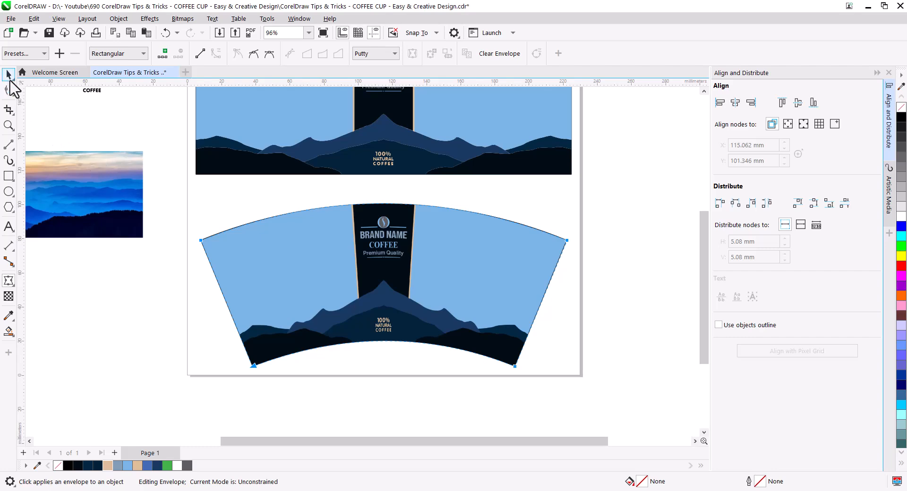
click(9, 75)
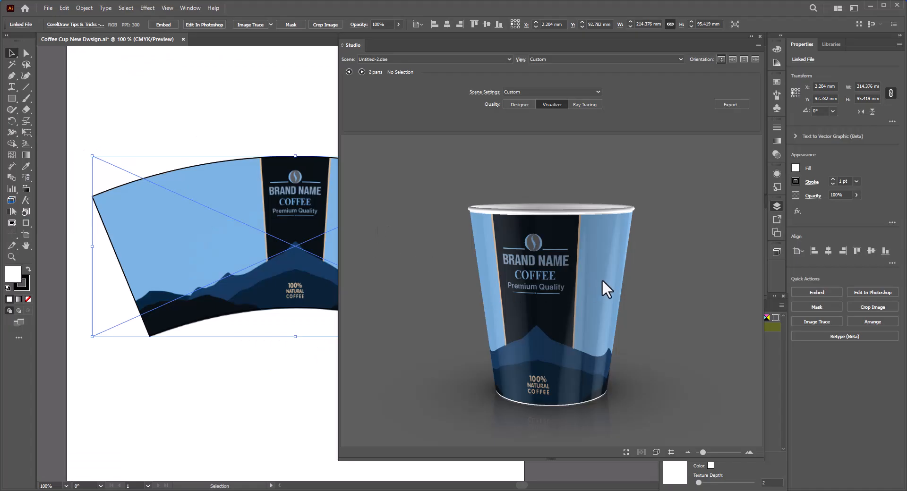
- In Illustrator, rotate the 3D coffee cup mockup to view the wrapped label from another angle
mouse_move(602, 279)
mouse_down()
mouse_move(627, 265)
mouse_move(505, 280)
mouse_move(568, 273)
mouse_move(610, 282)
mouse_move(531, 280)
mouse_move(592, 285)
mouse_move(514, 293)
mouse_move(579, 303)
mouse_move(594, 274)
mouse_move(591, 291)
mouse_up()
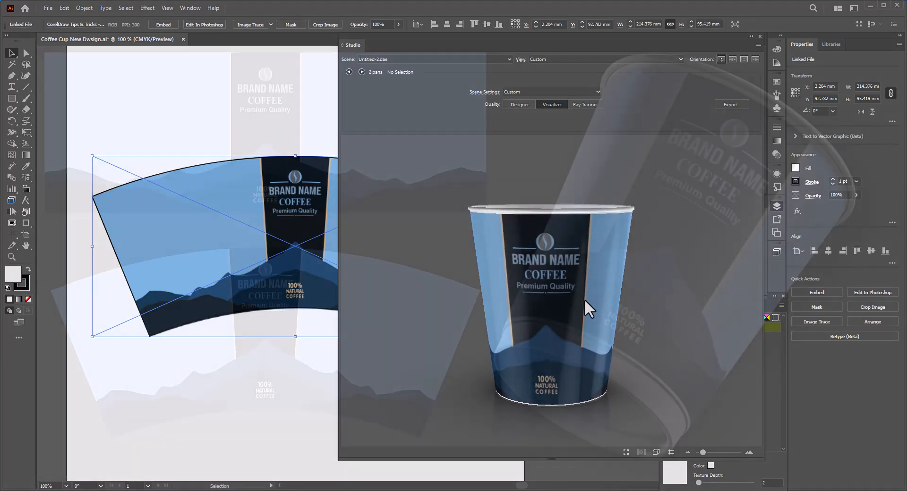